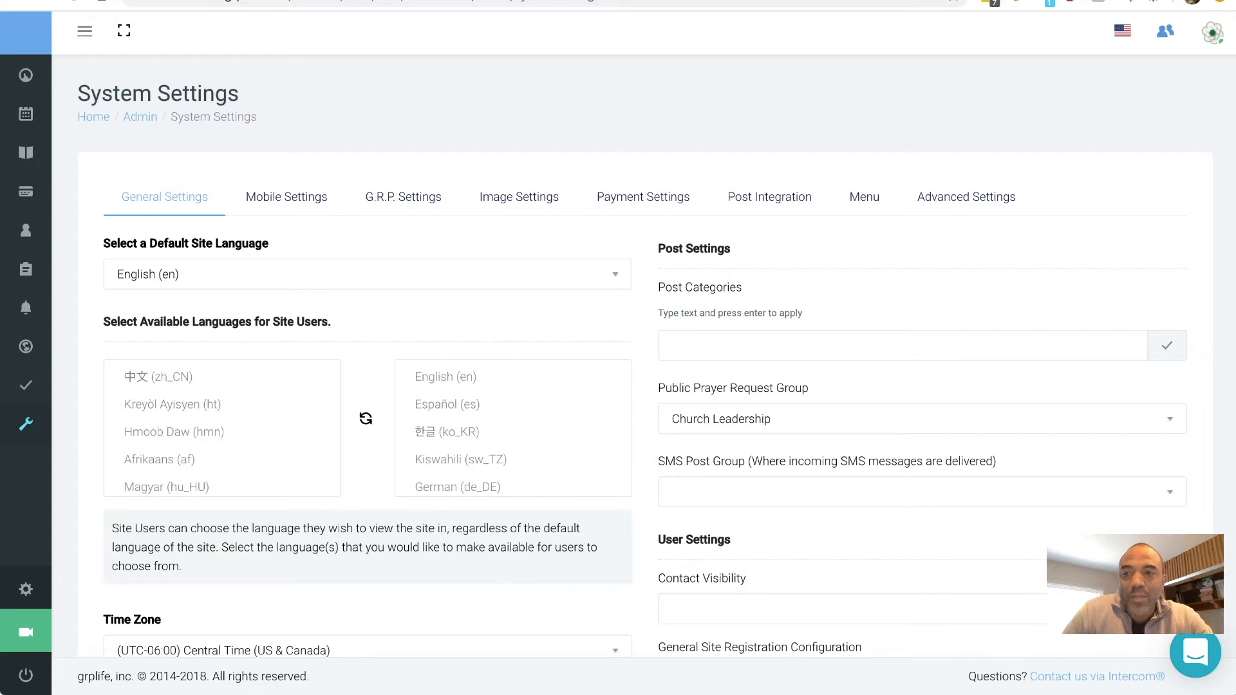
- Bring up the Tasks menu listing My Tasks through Forms from System Settings
{"action": "mouse_move", "coordinate": [26, 269]}
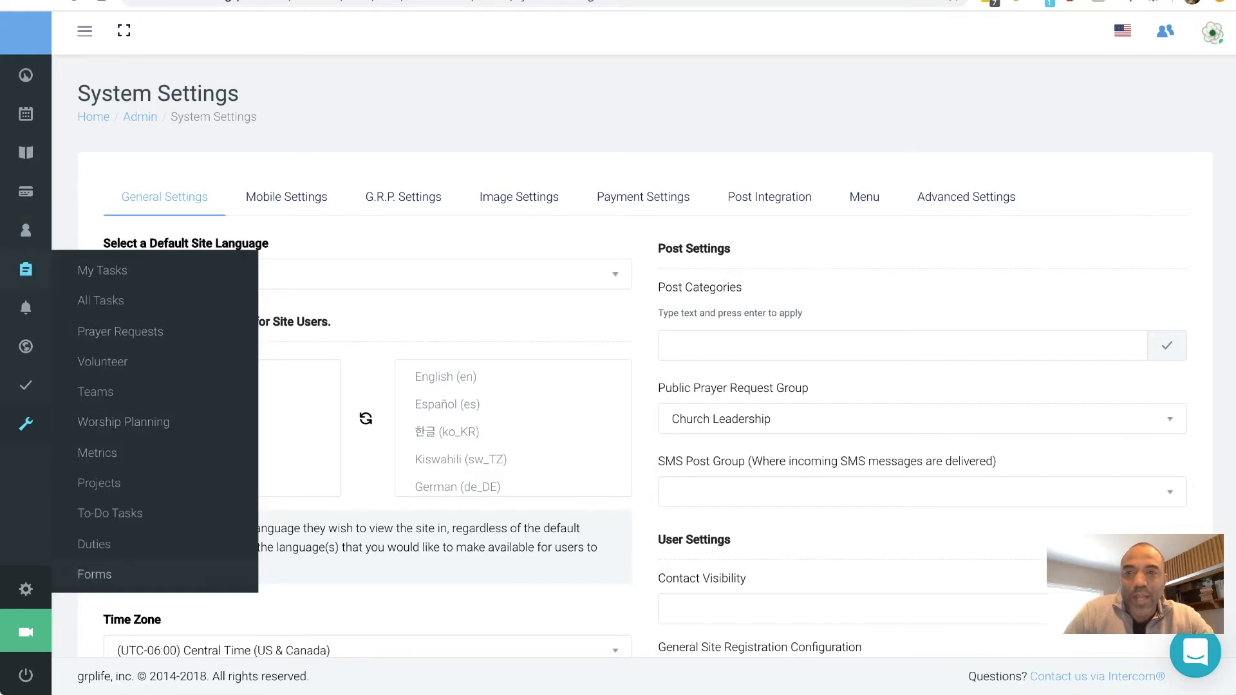
- Create a new blank form from the All Forms list
{"action": "left_click", "coordinate": [95, 574]}
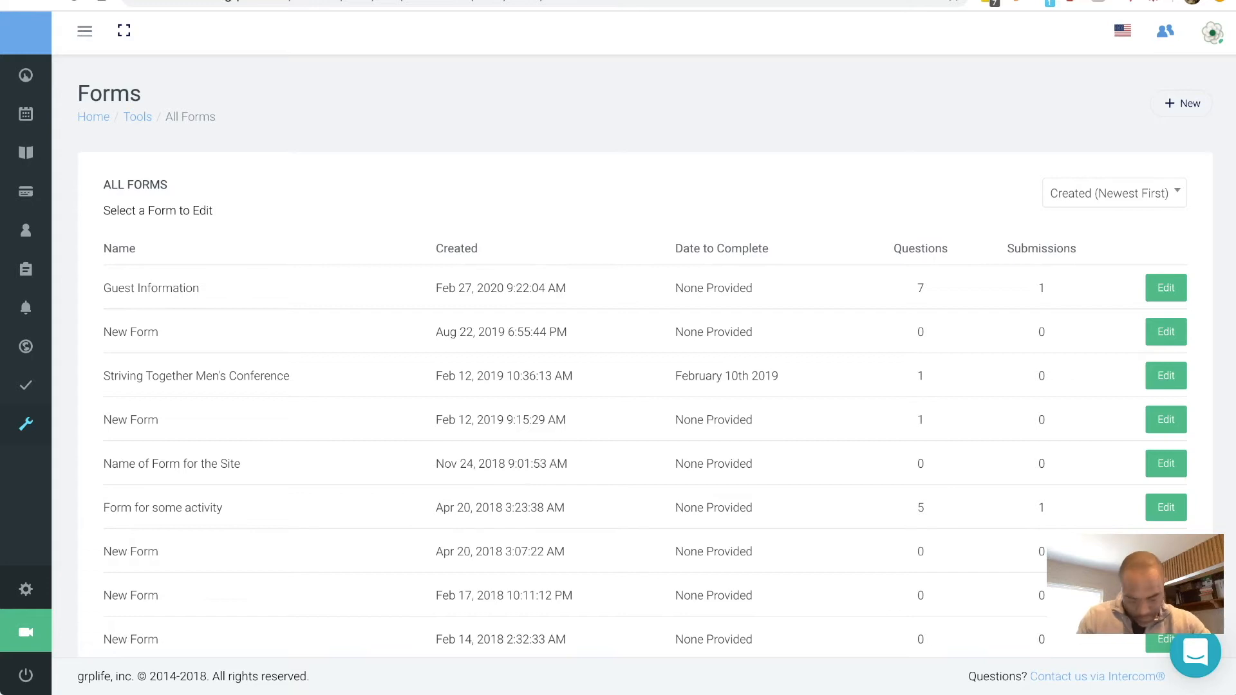
{"action": "left_click", "coordinate": [1181, 103]}
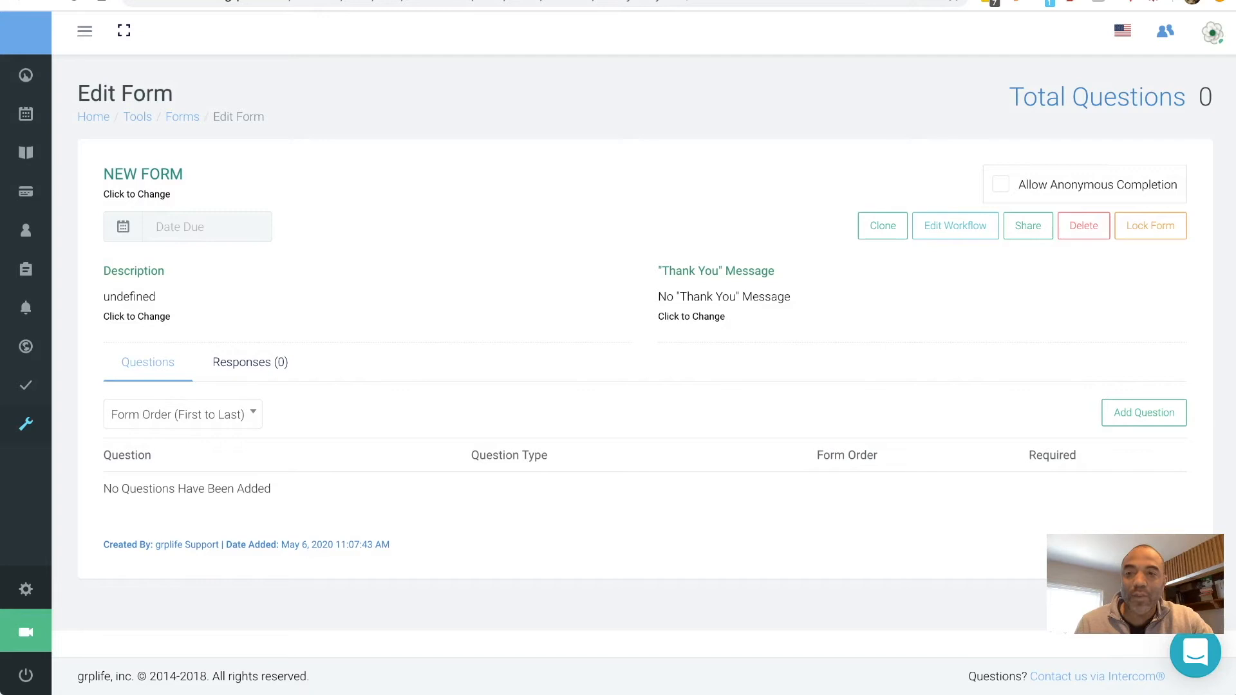
- Set the form description to 'Summary description', leaving the due date unset
{"action": "left_click", "coordinate": [143, 175]}
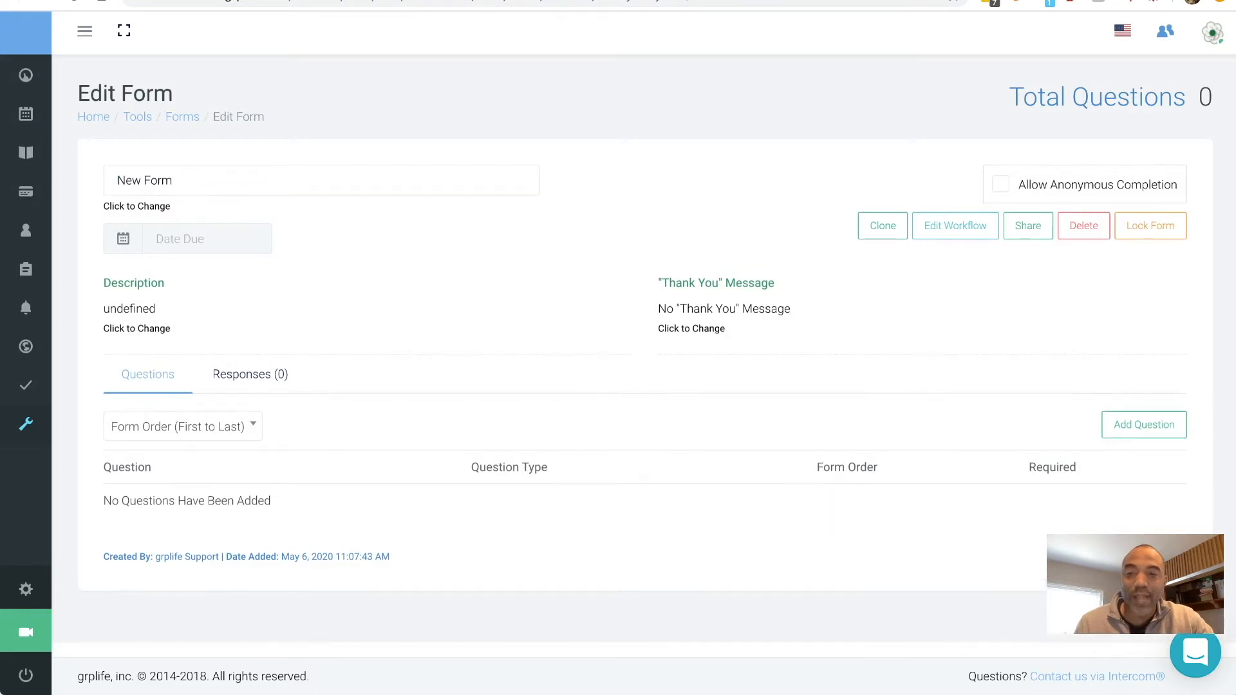
{"action": "left_click", "coordinate": [207, 239]}
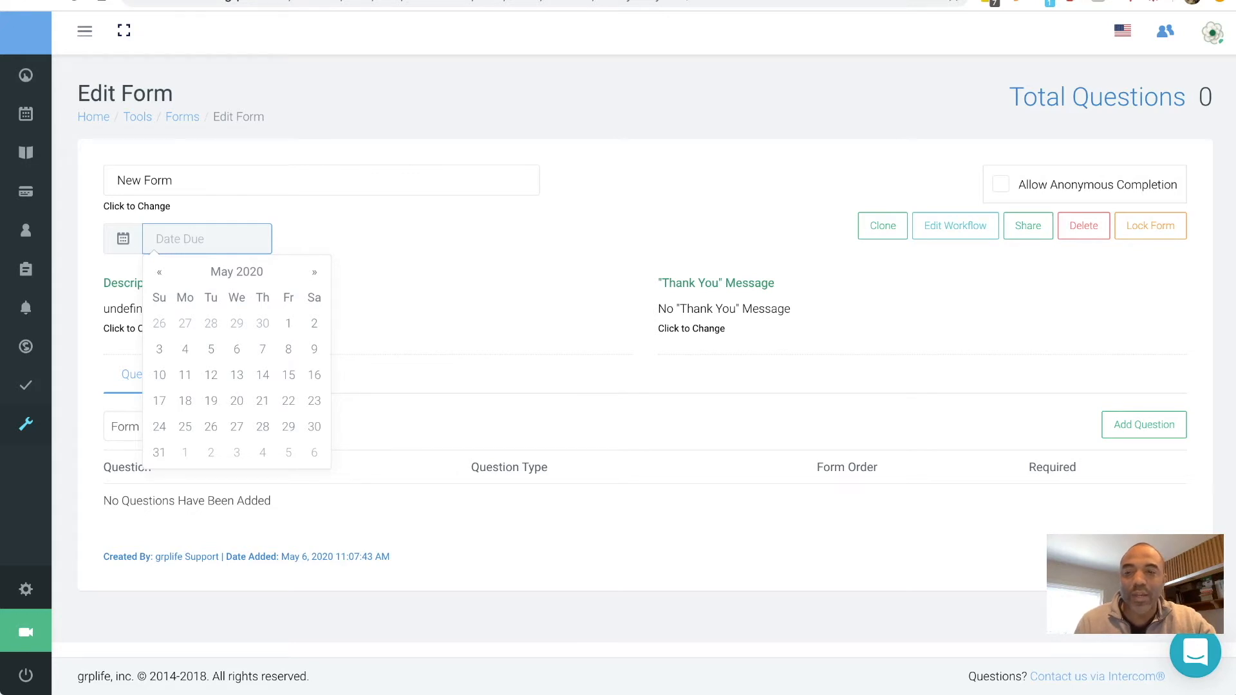
{"action": "key", "text": "Escape"}
{"action": "left_click", "coordinate": [129, 309]}
{"action": "left_click", "coordinate": [142, 318]}
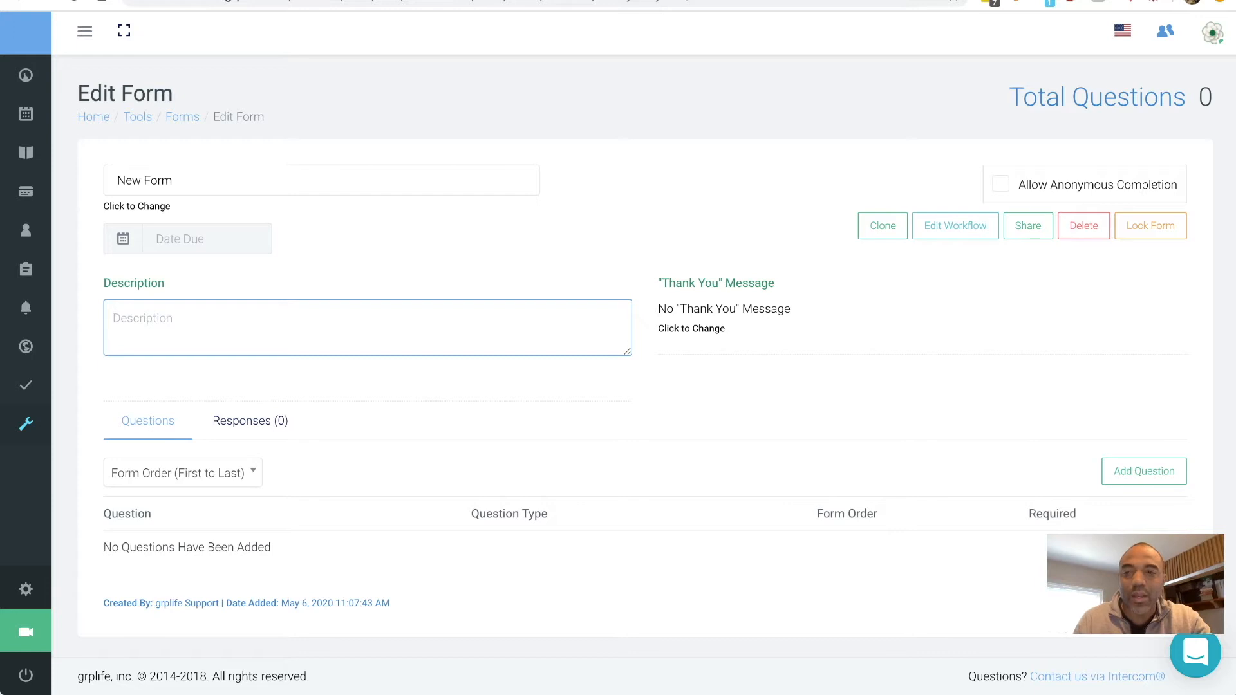
{"action": "type", "text": "Su"}
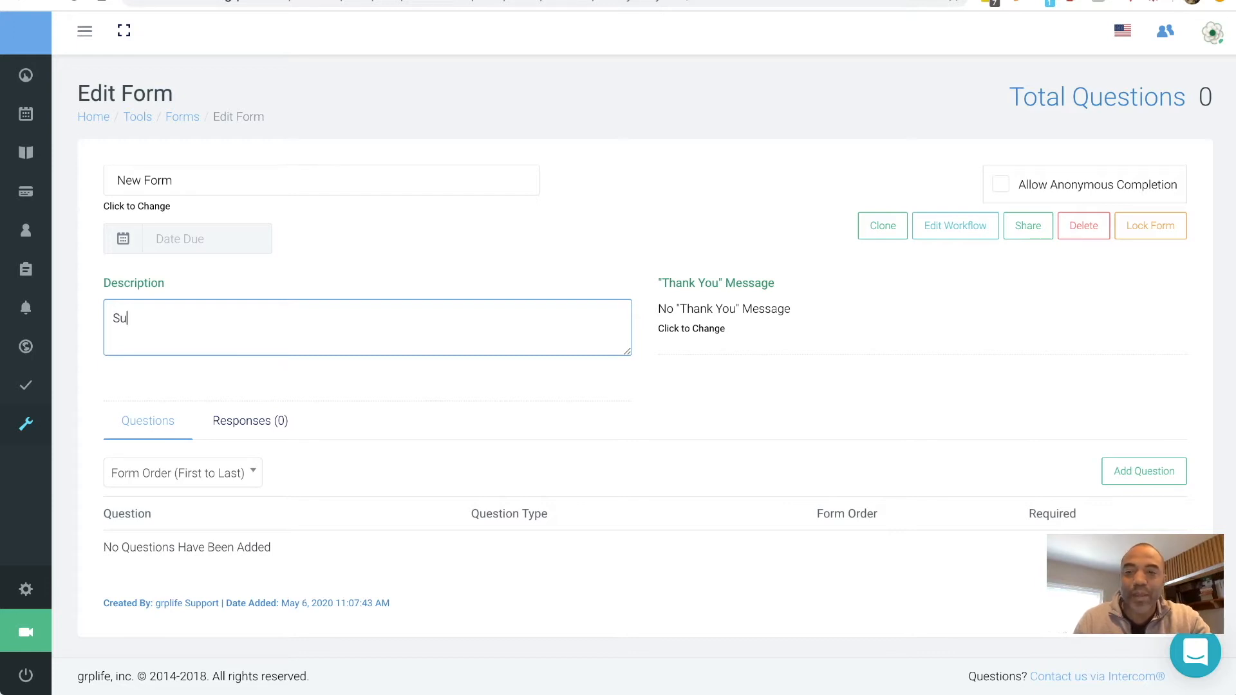
{"action": "type", "text": "mmary desctr"}
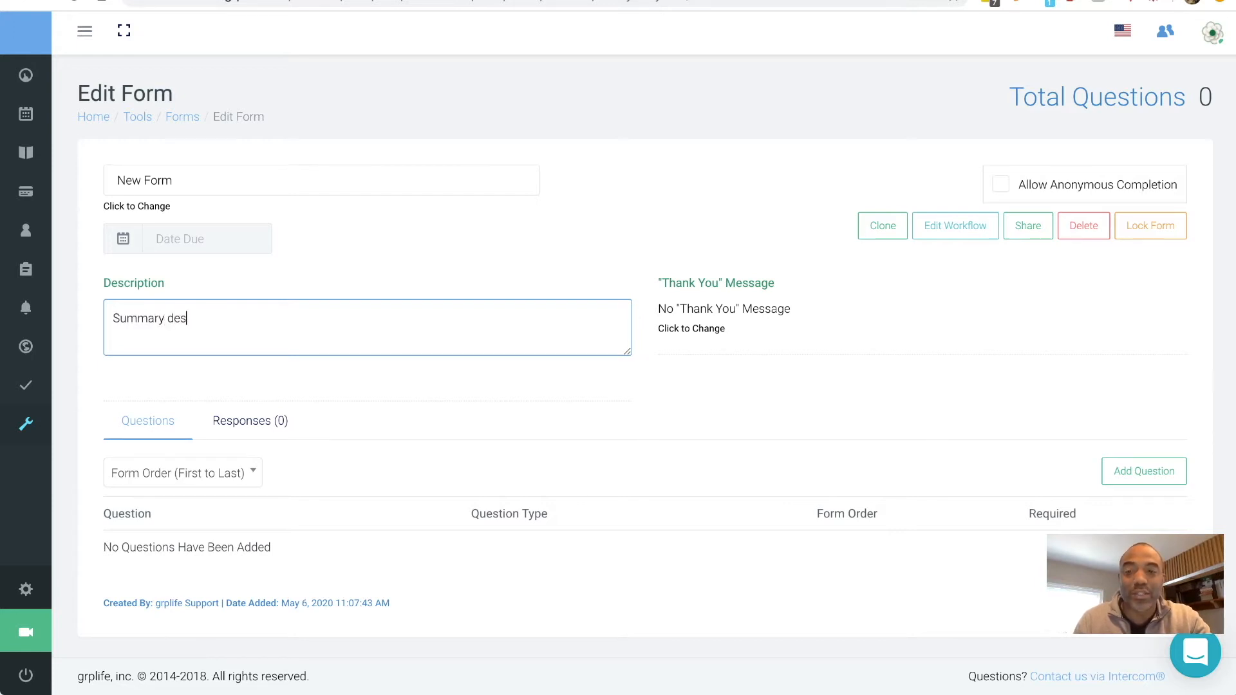
{"action": "key", "text": "BackSpace"}
{"action": "key", "text": "BackSpace"}
{"action": "type", "text": "ription"}
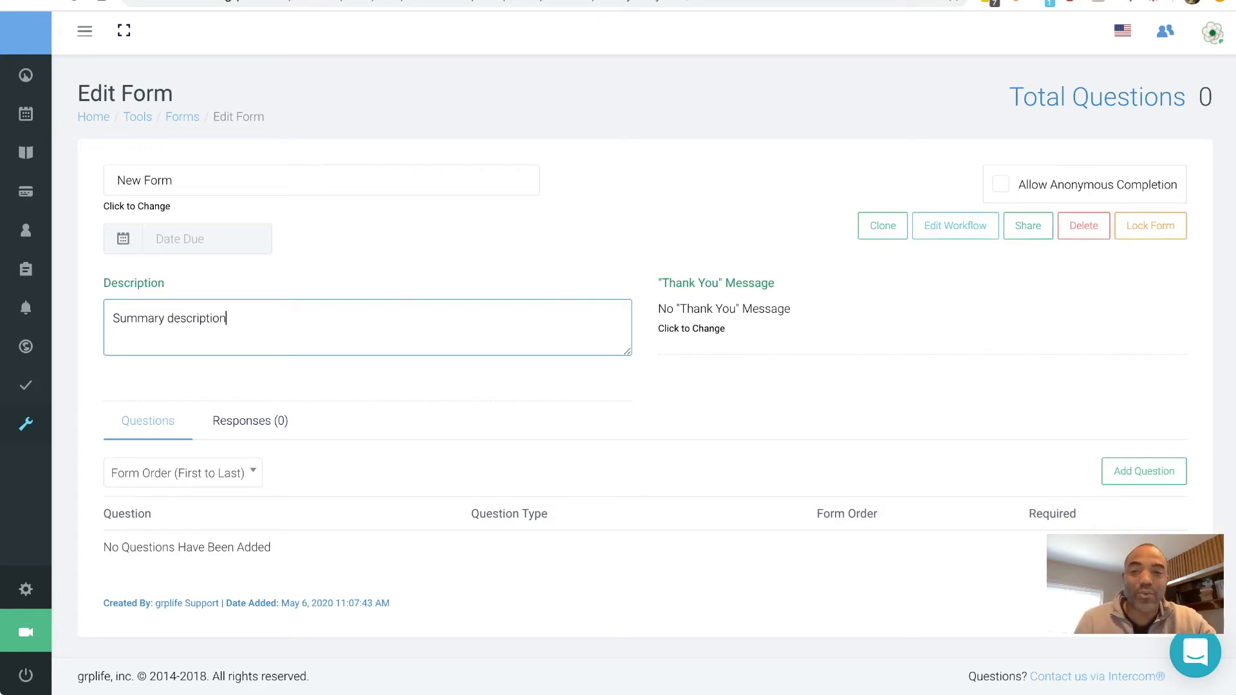
{"action": "key", "text": "Tab"}
- Set the thank-you message to 'This is how things will go from here'
{"action": "left_click", "coordinate": [724, 309]}
{"action": "left_click", "coordinate": [724, 318]}
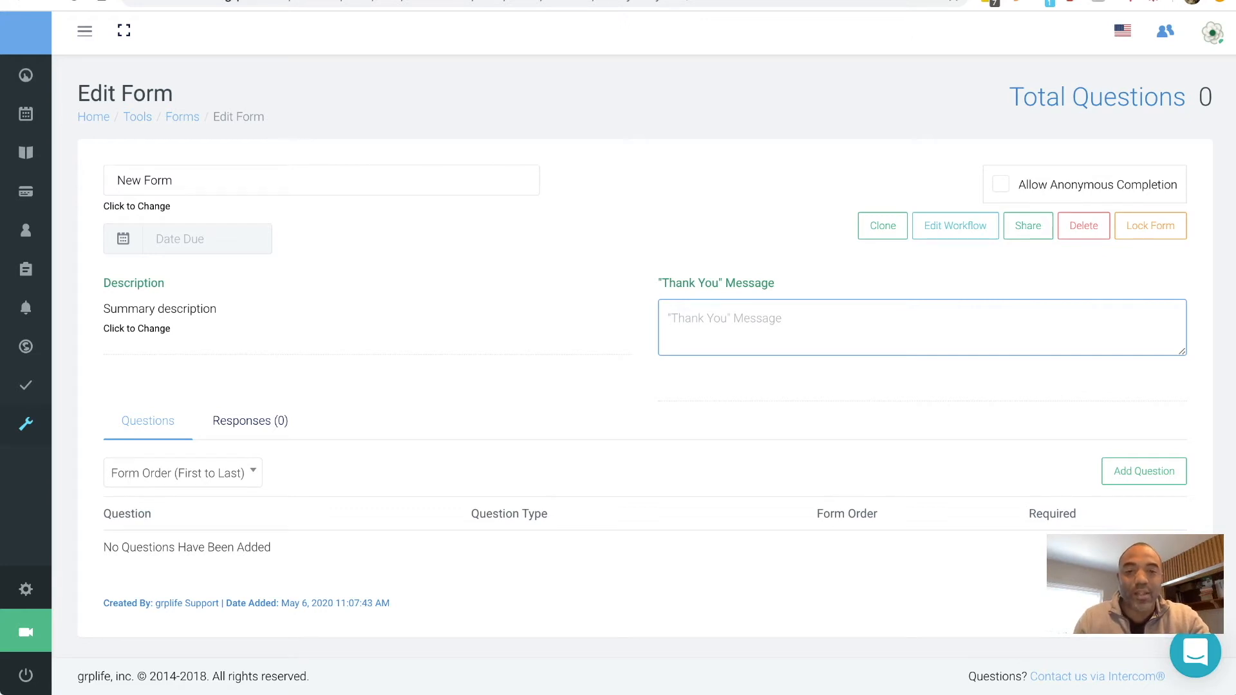
{"action": "type", "text": "This is hwo"}
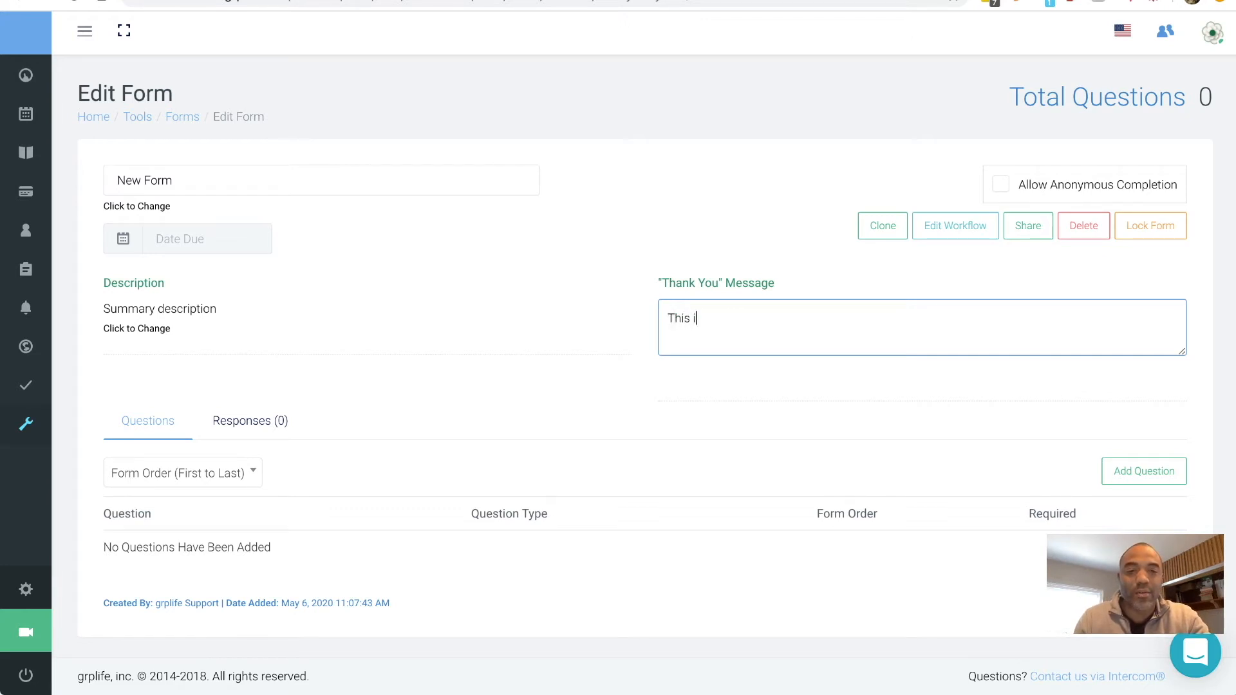
{"action": "key", "text": "BackSpace"}
{"action": "key", "text": "BackSpace"}
{"action": "type", "text": "ow"}
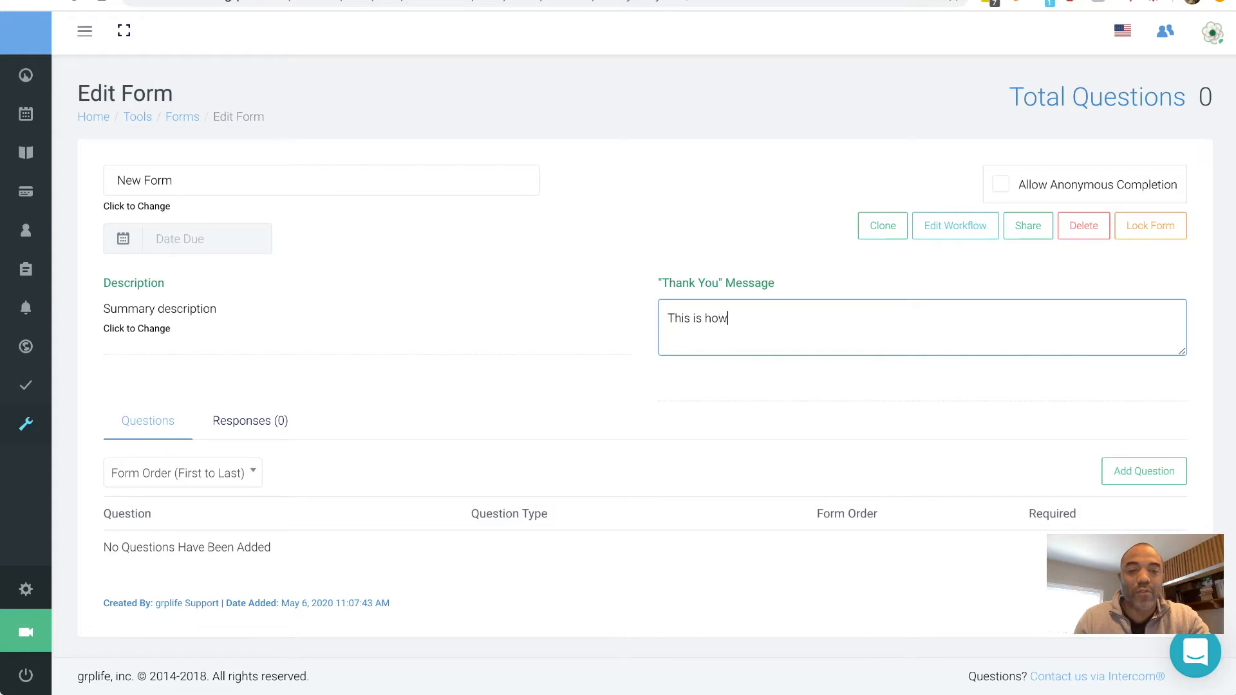
{"action": "type", "text": " things will go from here"}
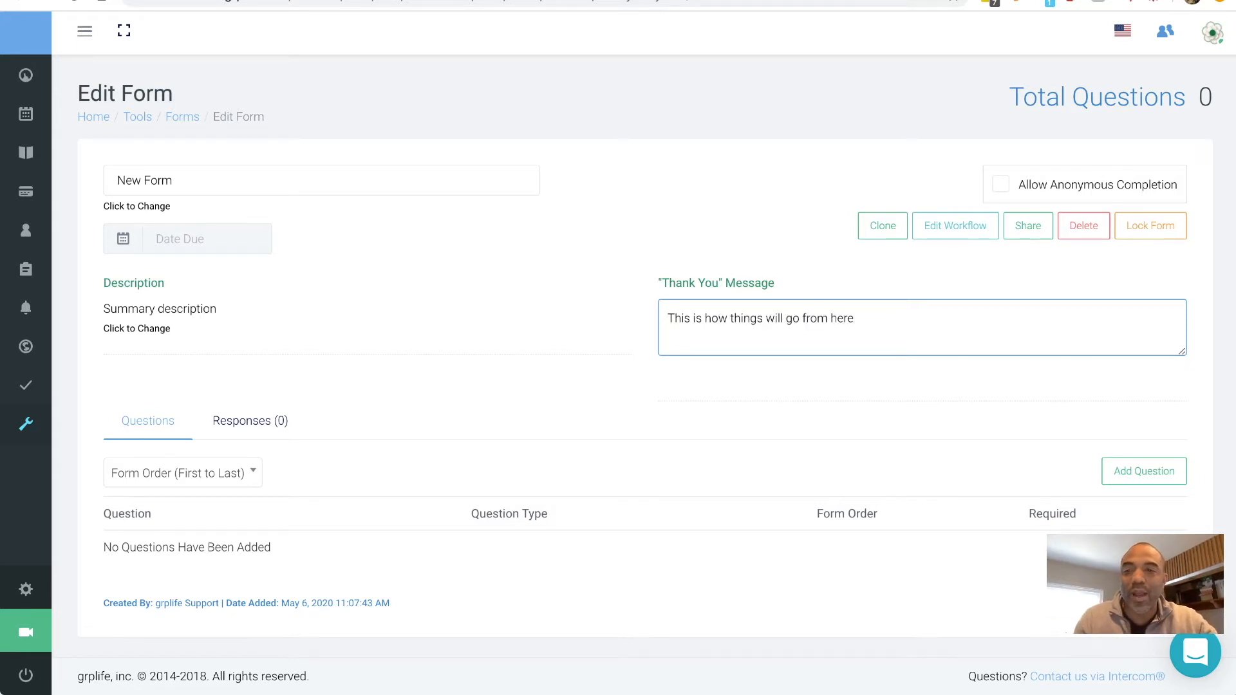
{"action": "key", "text": "Tab"}
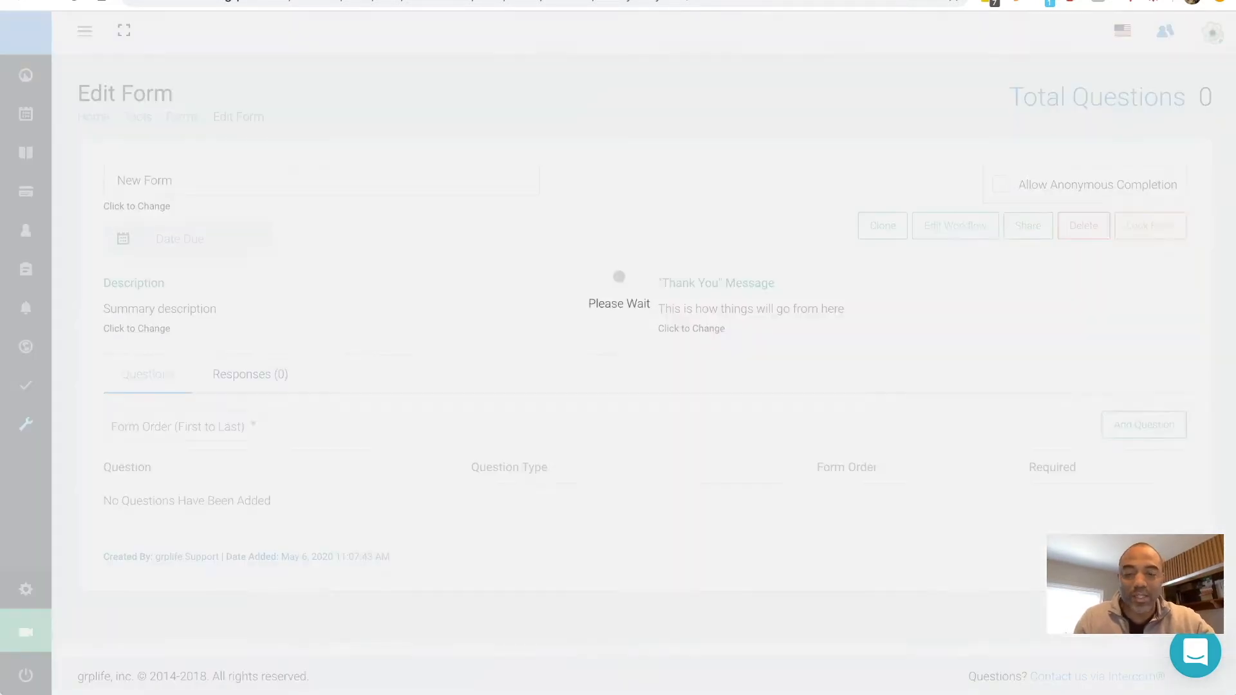
{"action": "left_click", "coordinate": [174, 180]}
- Title the form 'New Member Information Form' with description 'we would like to know more about you as a new member.'
{"action": "key", "text": "ctrl+a"}
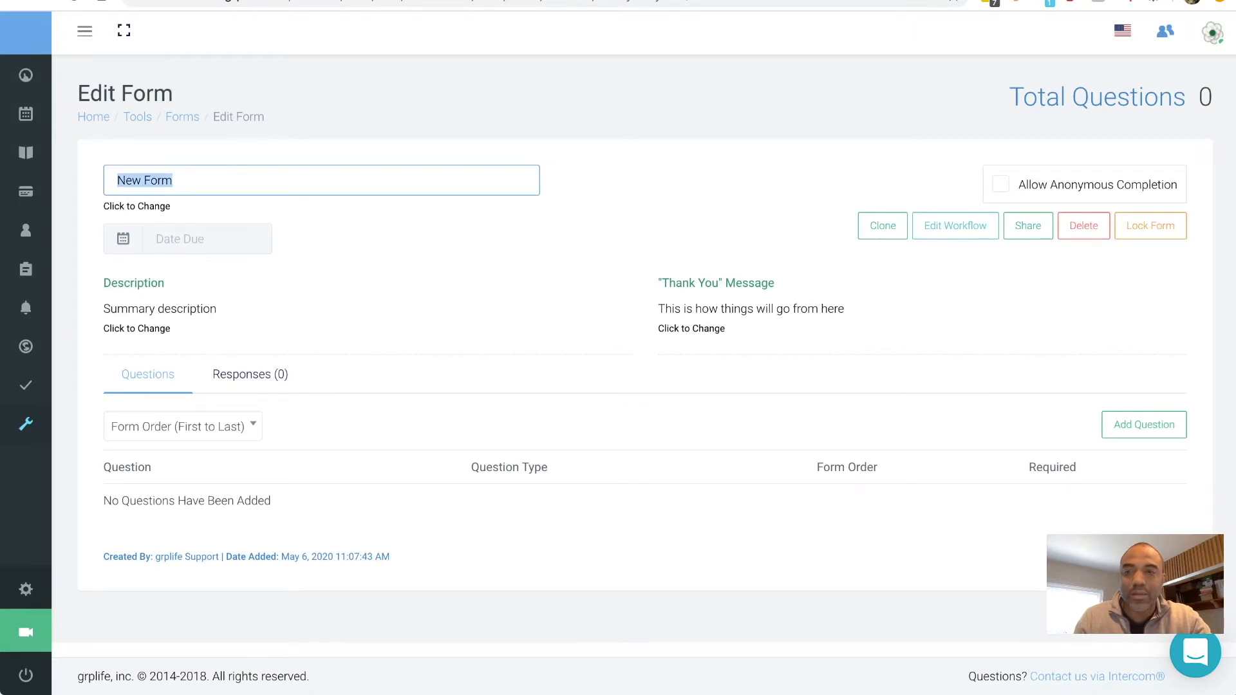
{"action": "type", "text": "Ne"}
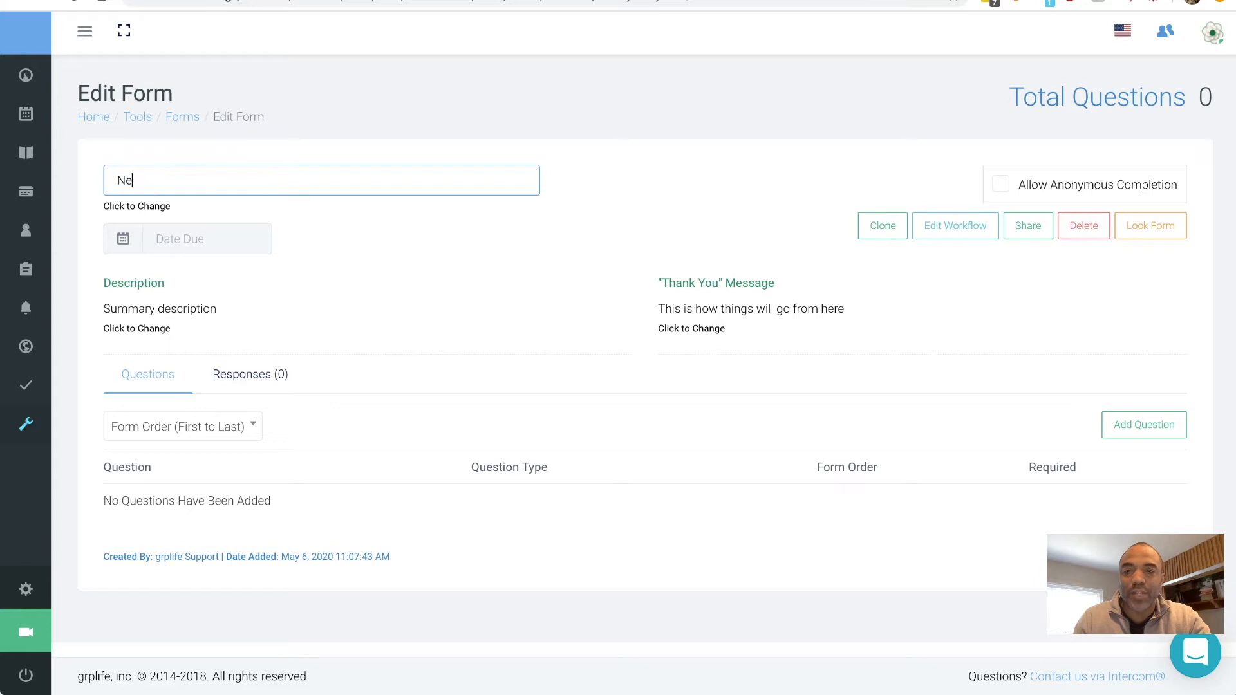
{"action": "type", "text": "w Member Information Form"}
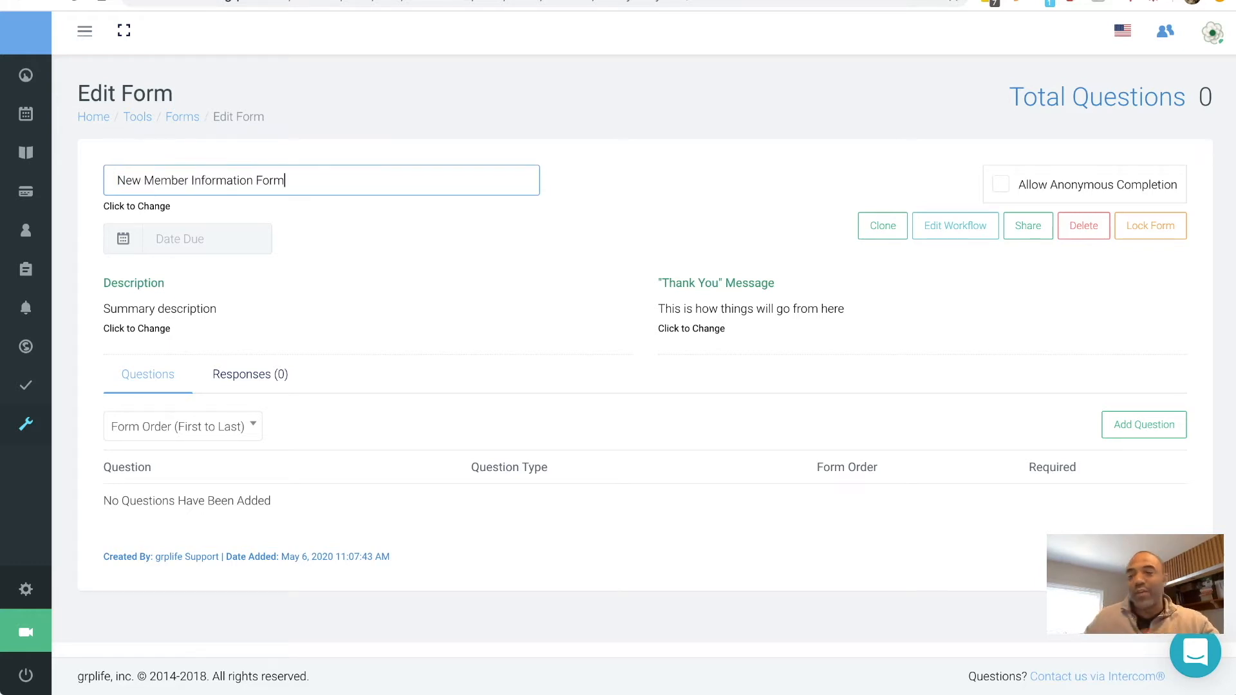
{"action": "key", "text": "Return"}
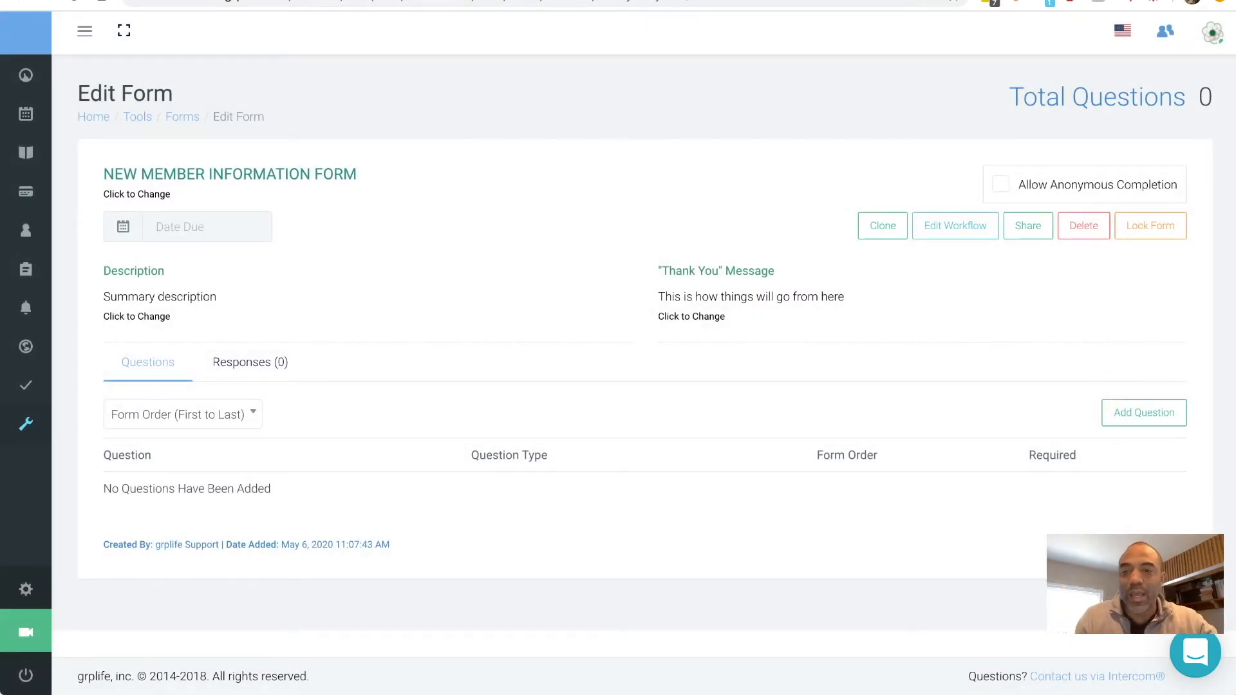
{"action": "triple_click", "coordinate": [139, 301]}
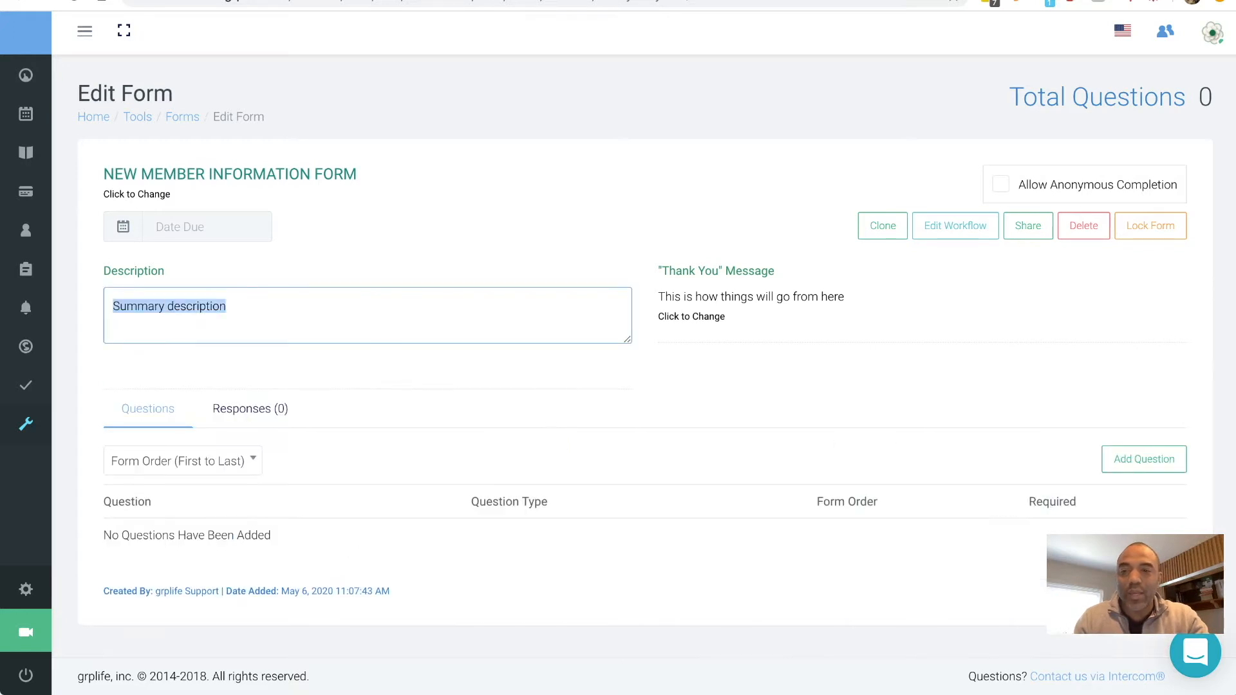
{"action": "type", "text": "we wo"}
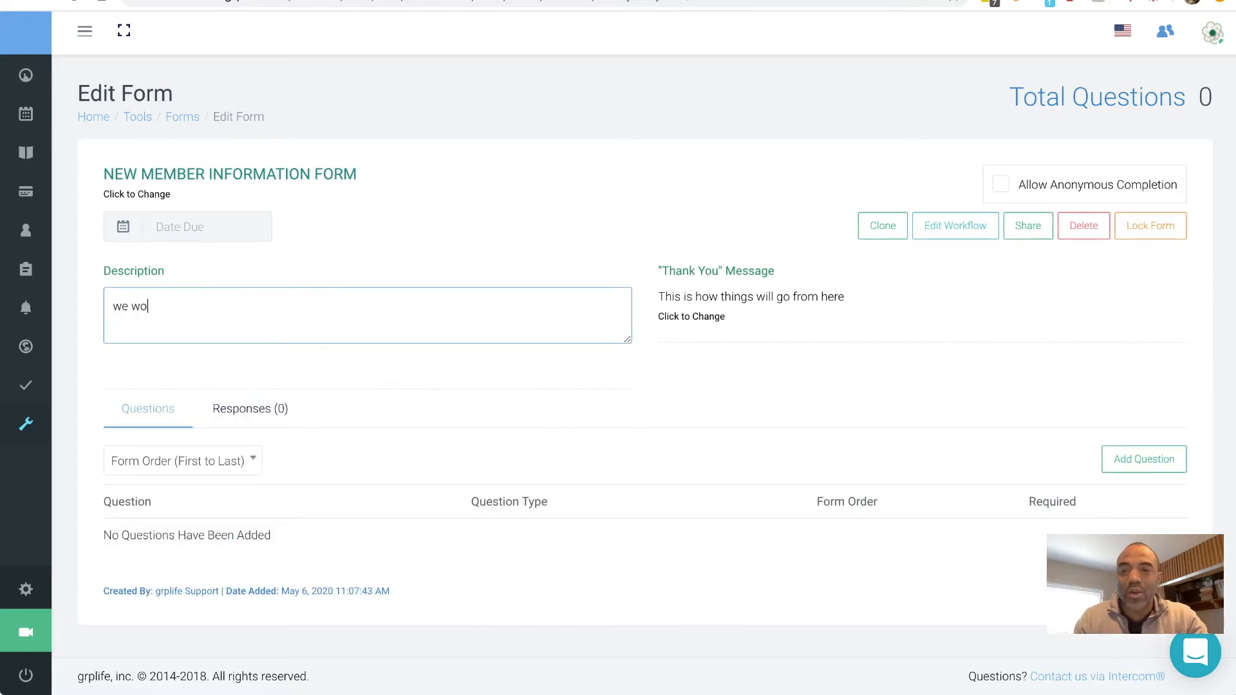
{"action": "type", "text": "uld like to know more about you as a "}
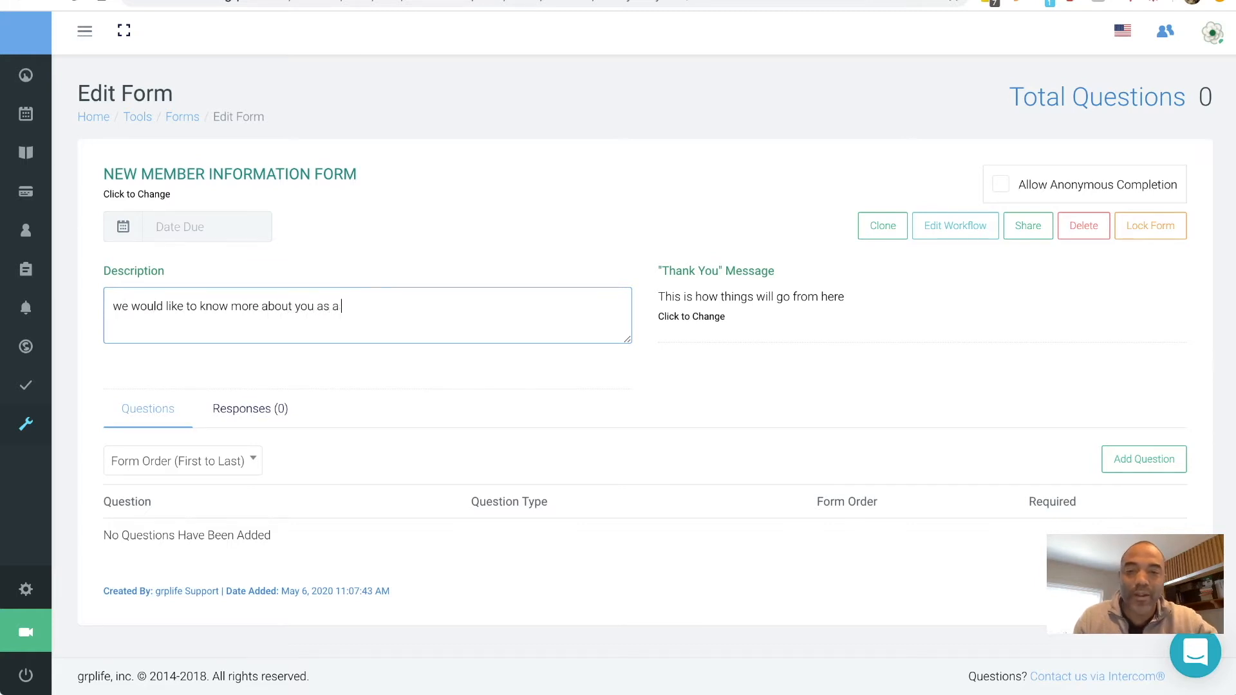
{"action": "type", "text": "new member."}
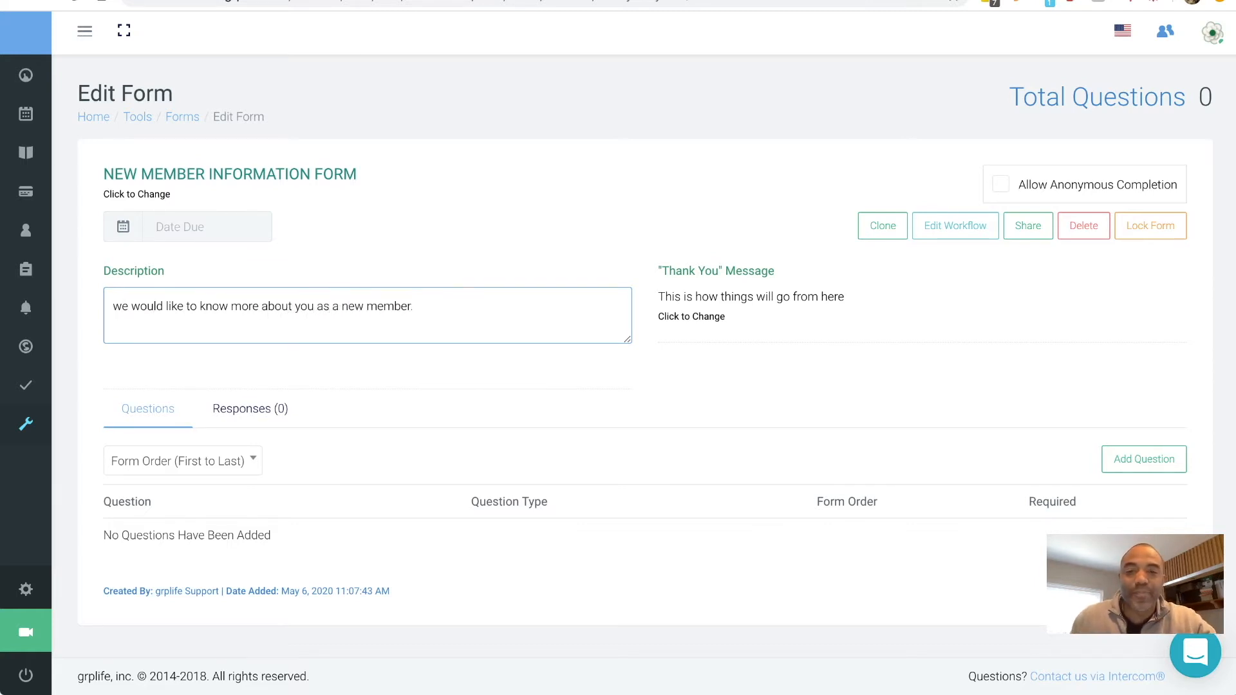
{"action": "key", "text": "Return"}
- Change the thank-you message to 'Thanks for sharing. One of our pastors will be in contact with you.'
{"action": "left_click", "coordinate": [691, 316]}
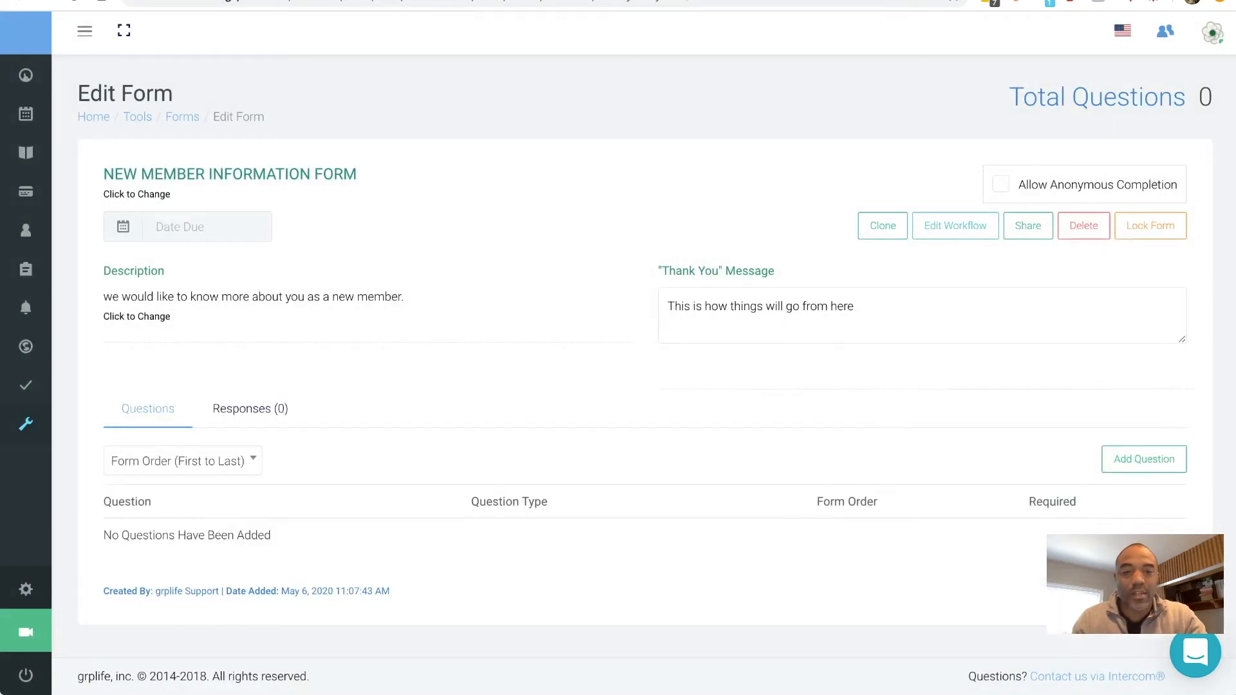
{"action": "key", "text": "ctrl+a"}
{"action": "type", "text": "Thank"}
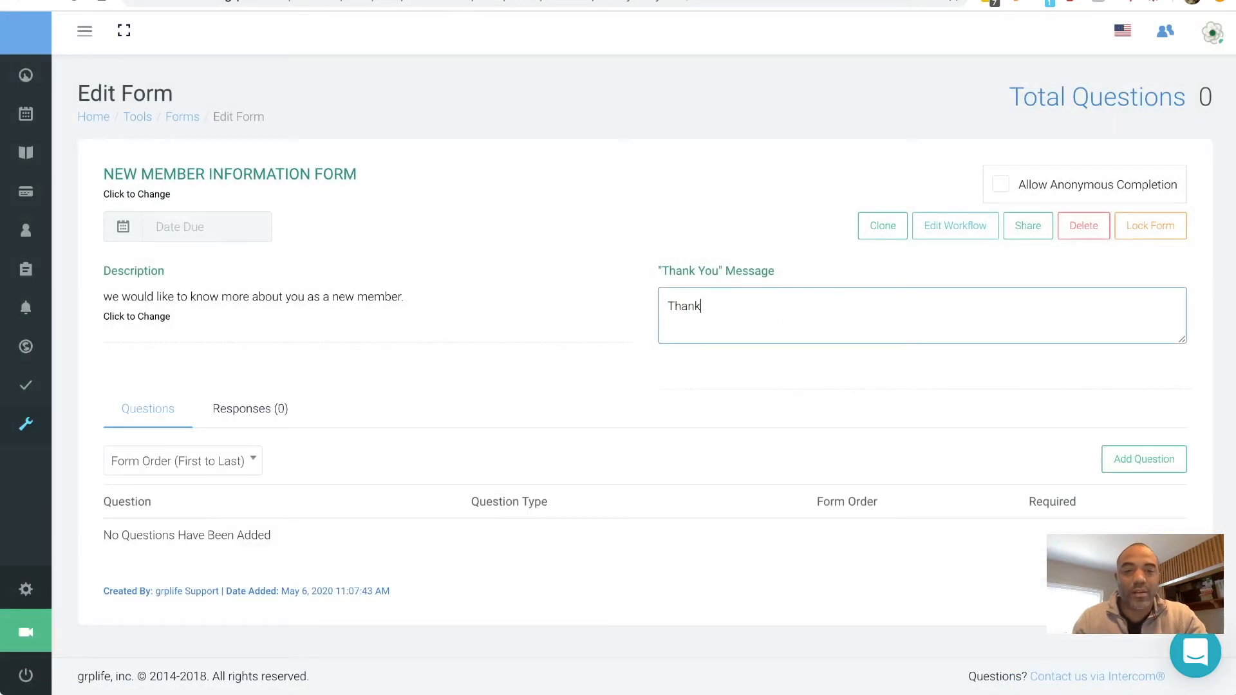
{"action": "type", "text": "s for sharing. One"}
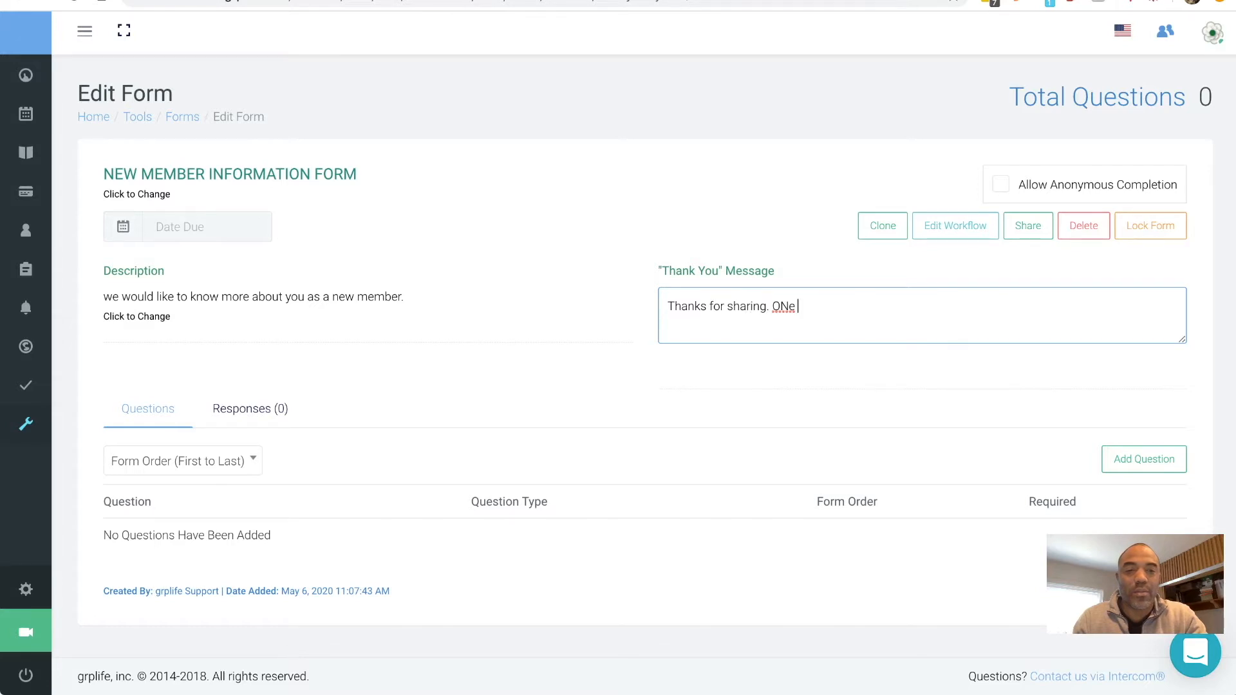
{"action": "type", "text": " of our pastor w"}
{"action": "key", "text": "BackSpace"}
{"action": "type", "text": "s willc ont"}
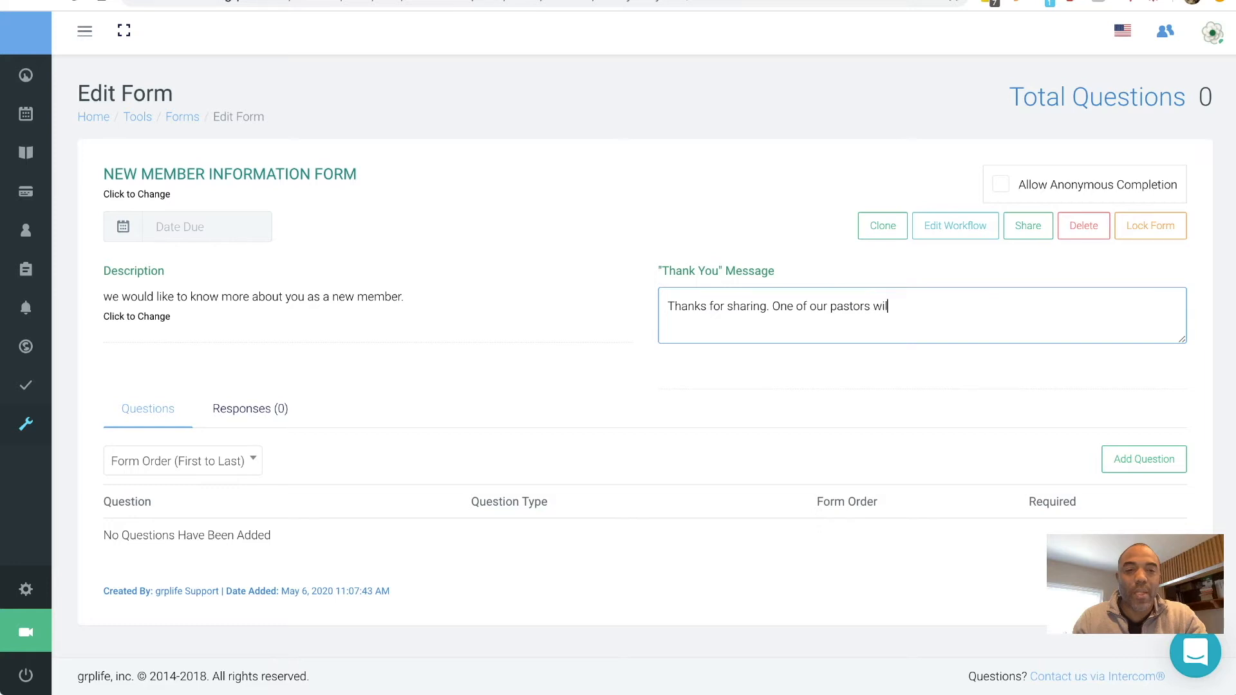
{"action": "key", "text": "BackSpace"}
{"action": "key", "text": "BackSpace"}
{"action": "key", "text": "BackSpace"}
{"action": "key", "text": "BackSpace"}
{"action": "key", "text": "BackSpace"}
{"action": "type", "text": "l be in contact with you."}
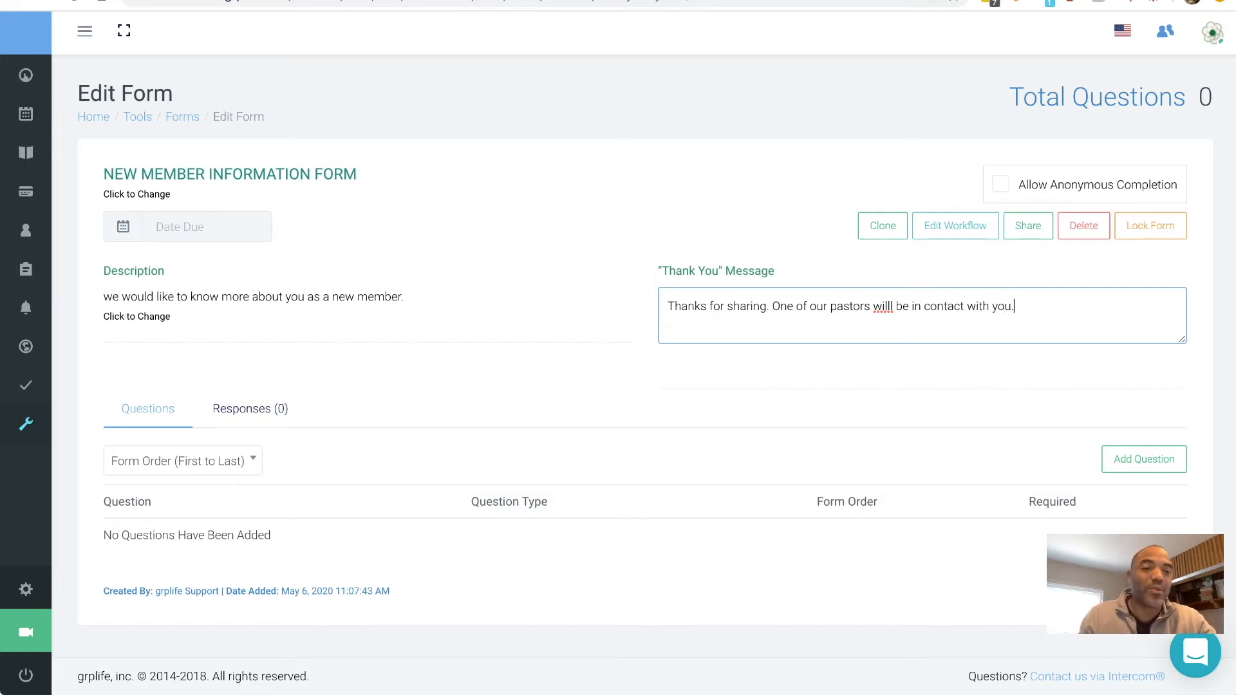
{"action": "key", "text": "BackSpace"}
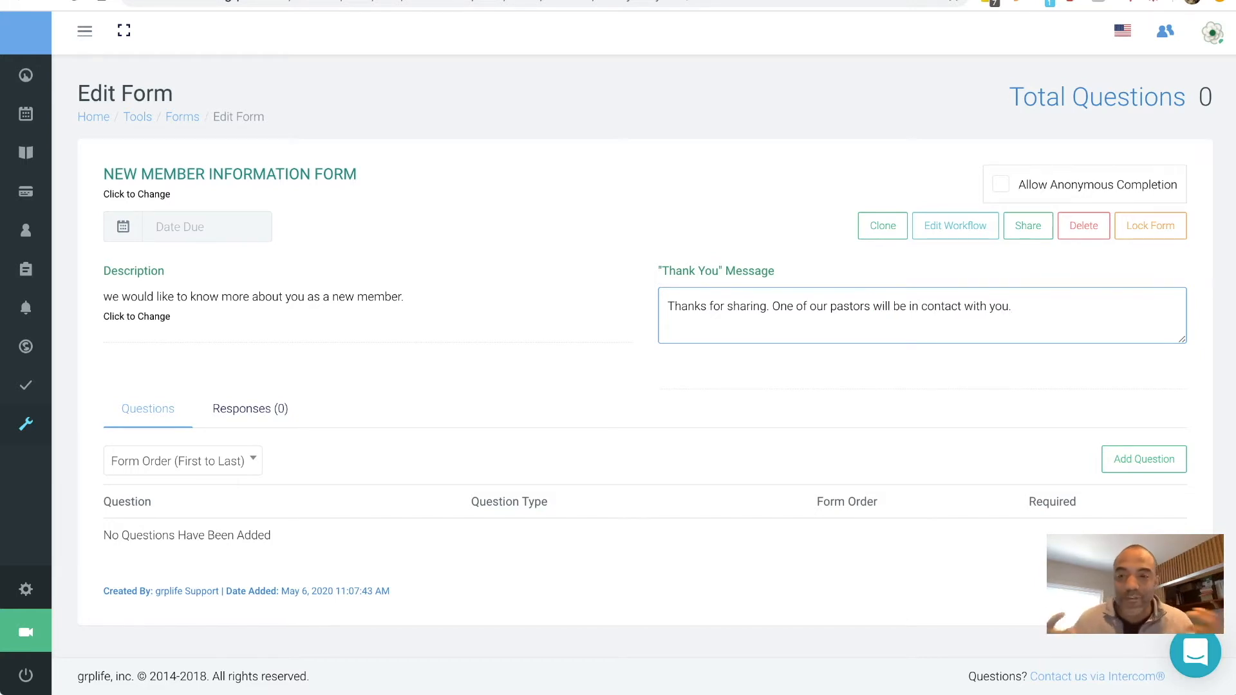
{"action": "key", "text": "Tab"}
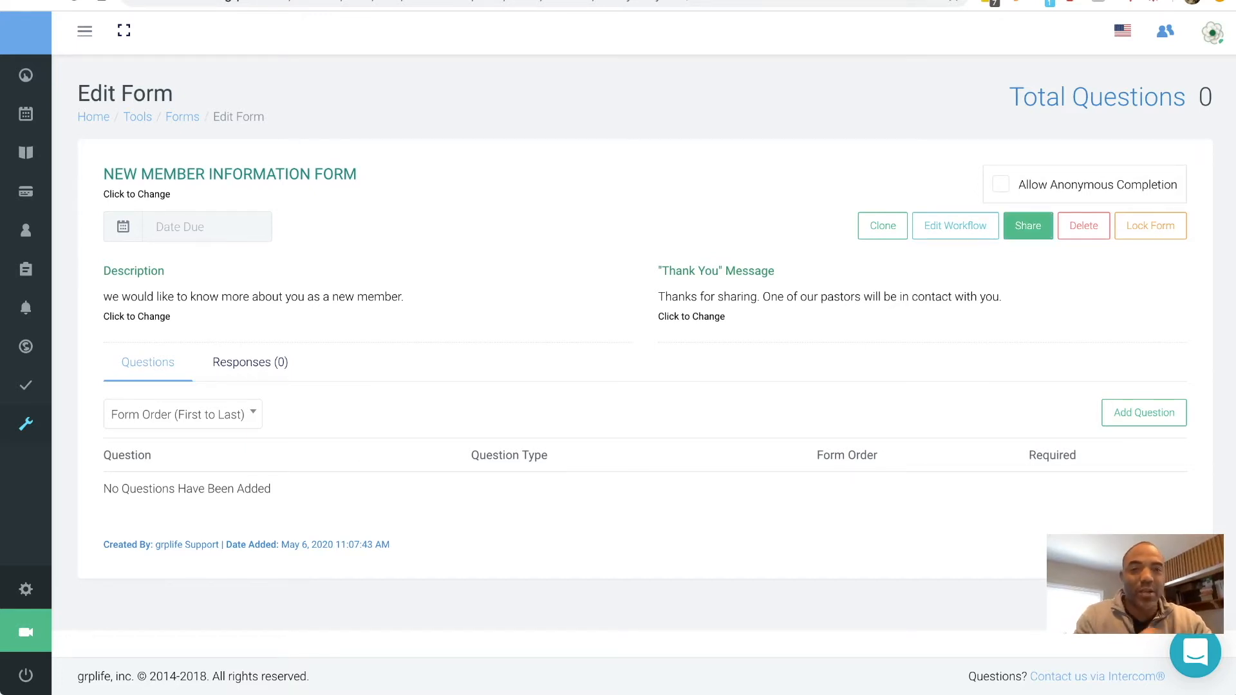
- Copy the form's shareable link from the Share This Form dialog and close it
{"action": "left_click", "coordinate": [1028, 225]}
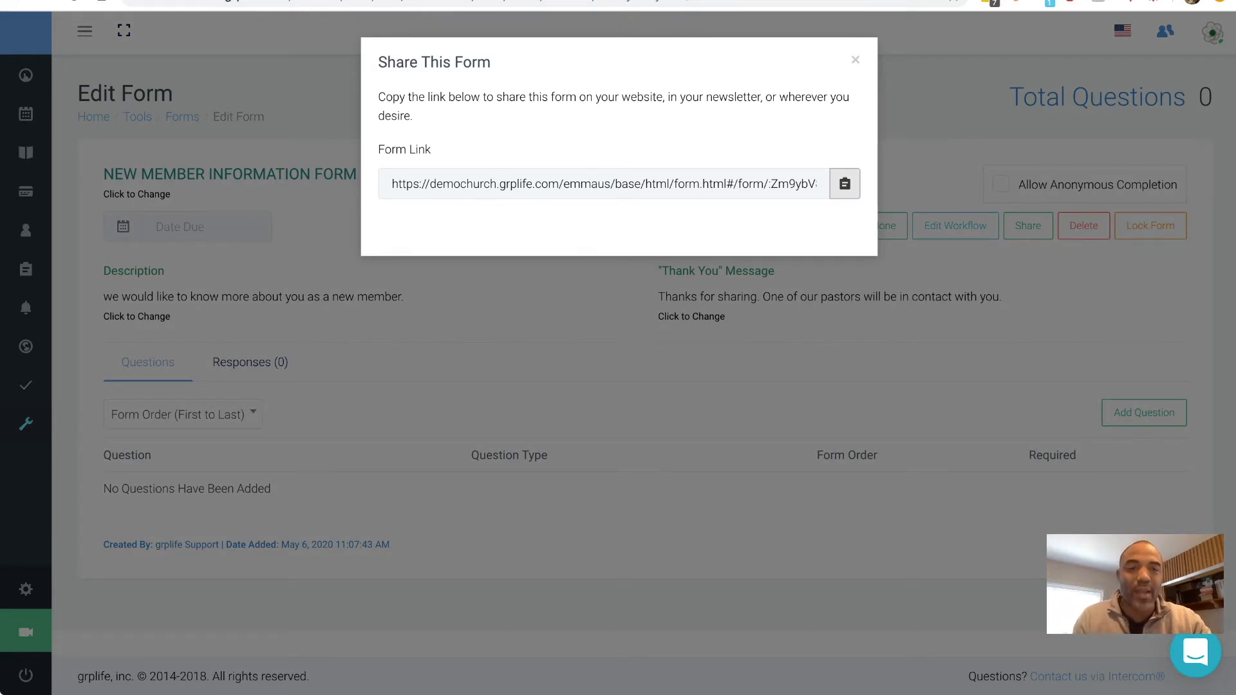
{"action": "left_click", "coordinate": [845, 184]}
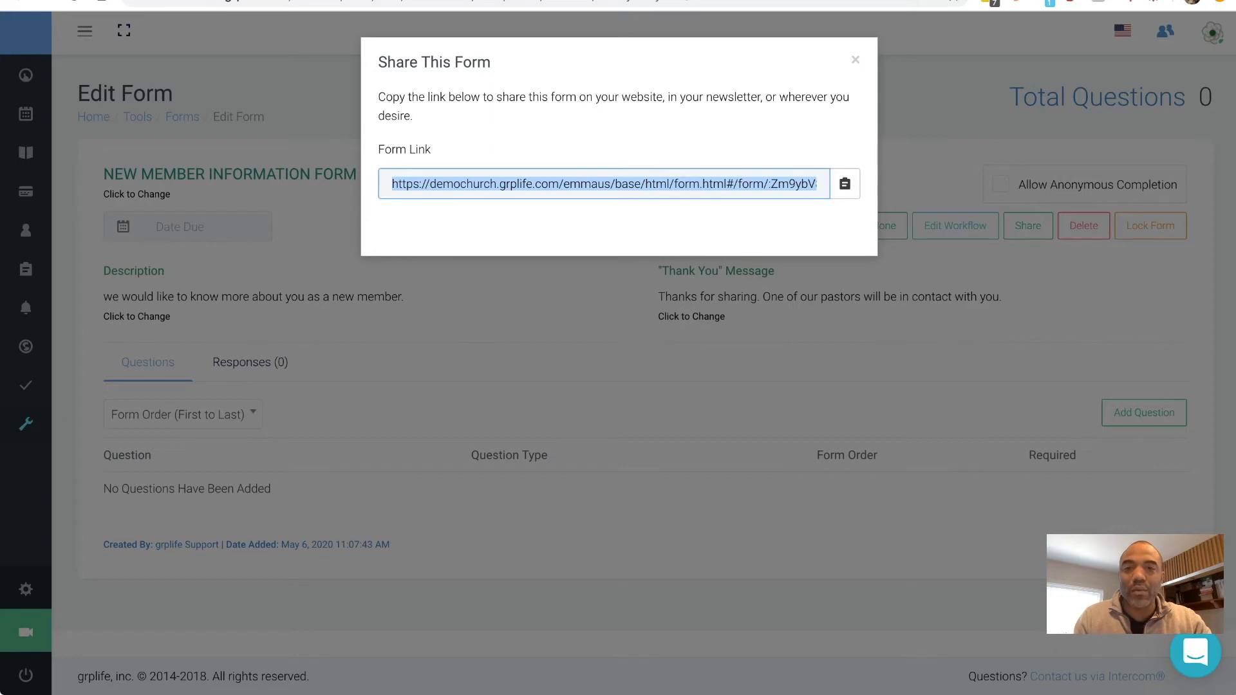
{"action": "key", "text": "super+shift+c"}
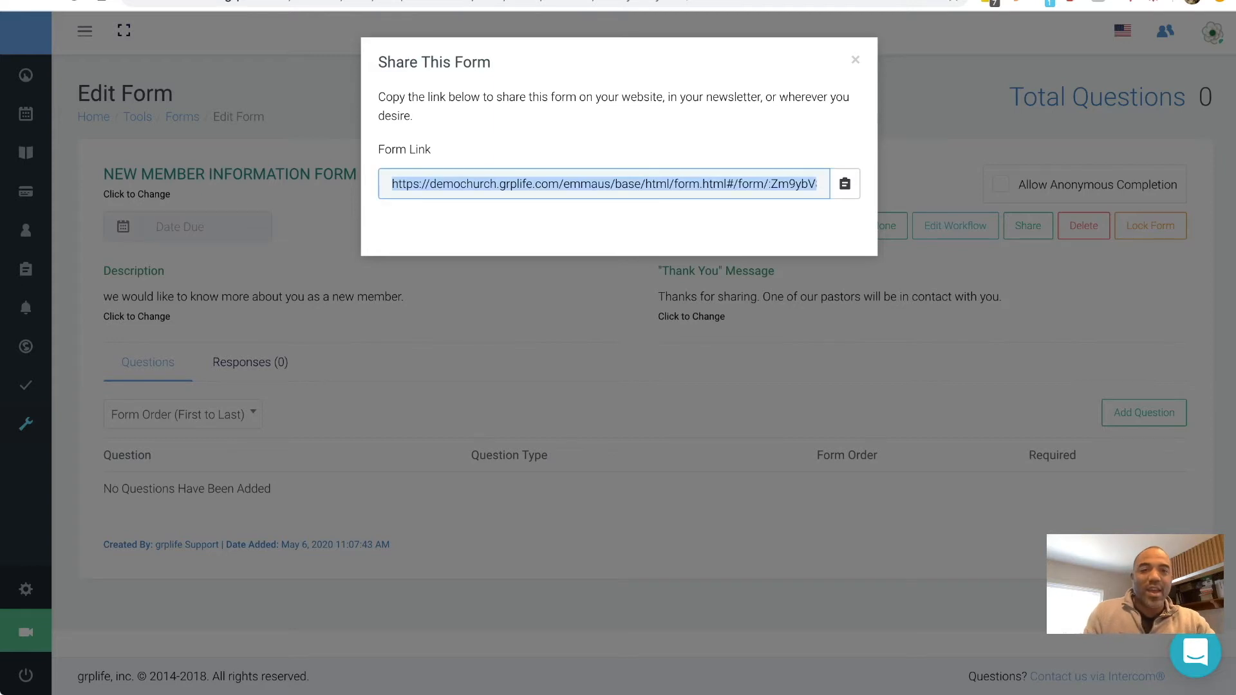
{"action": "left_click", "coordinate": [856, 60]}
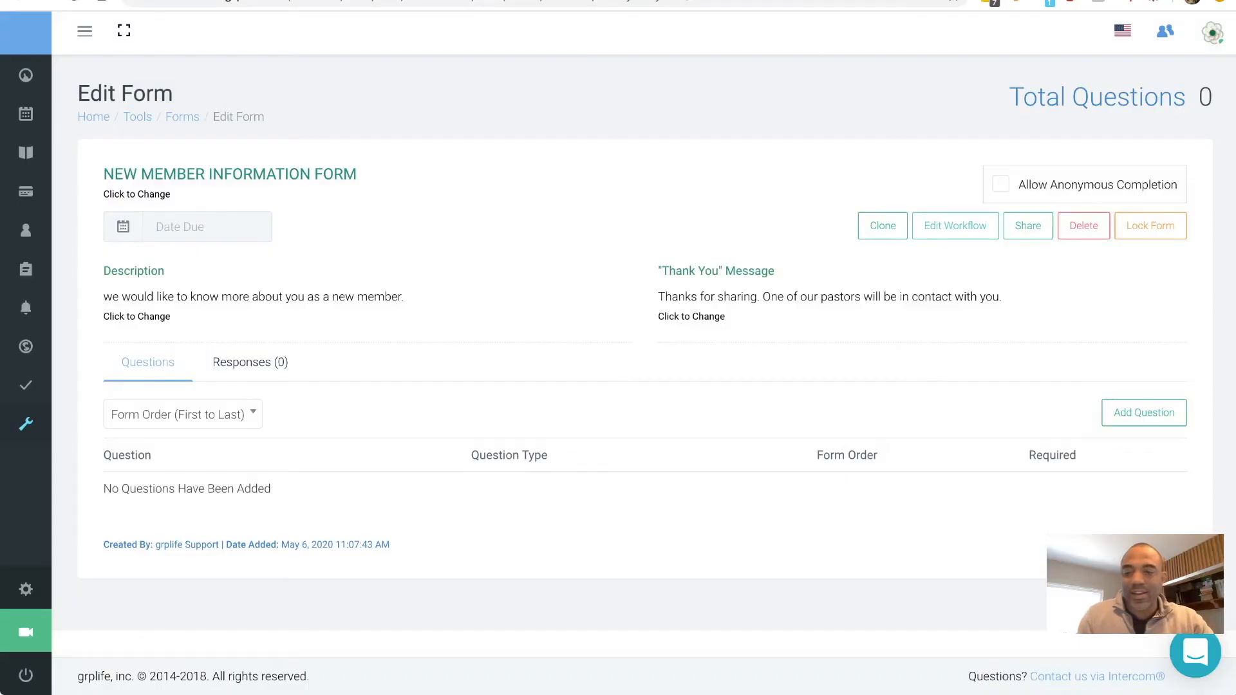
- Start a new question 'How did you find the church?' at order 1 and browse question types
{"action": "scroll", "coordinate": [631, 348], "scroll_direction": "down", "scroll_amount": 1}
{"action": "left_click", "coordinate": [1144, 370]}
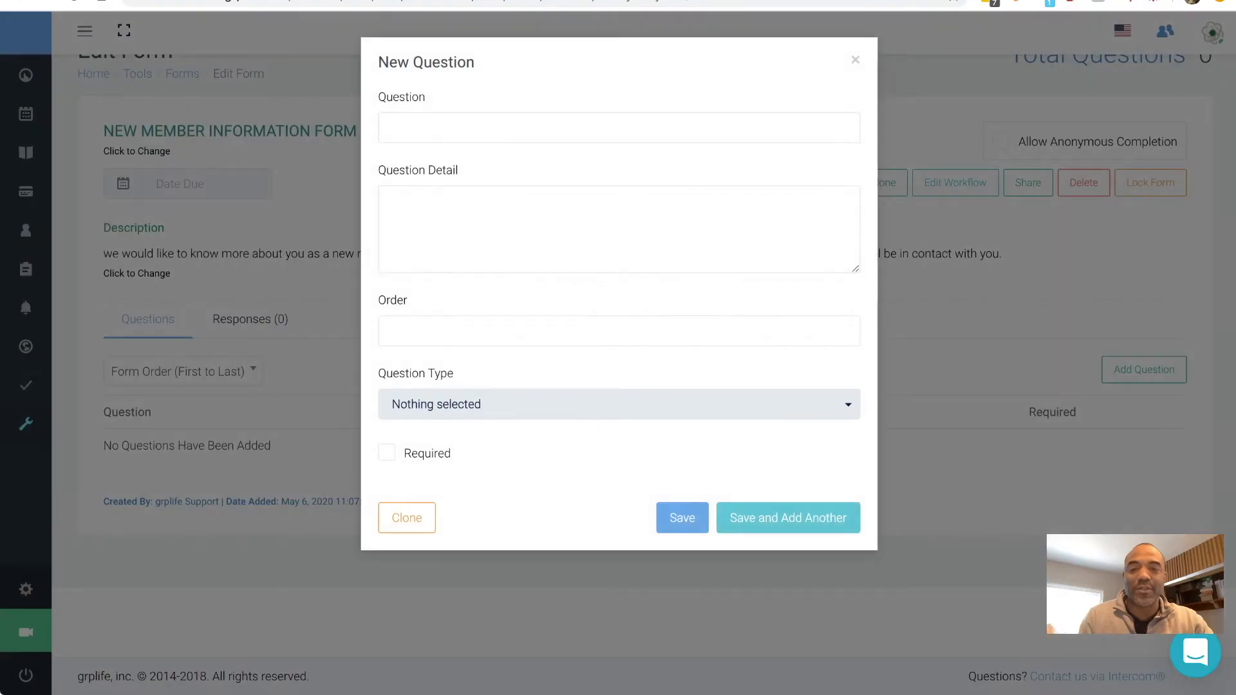
{"action": "type", "text": "How did"}
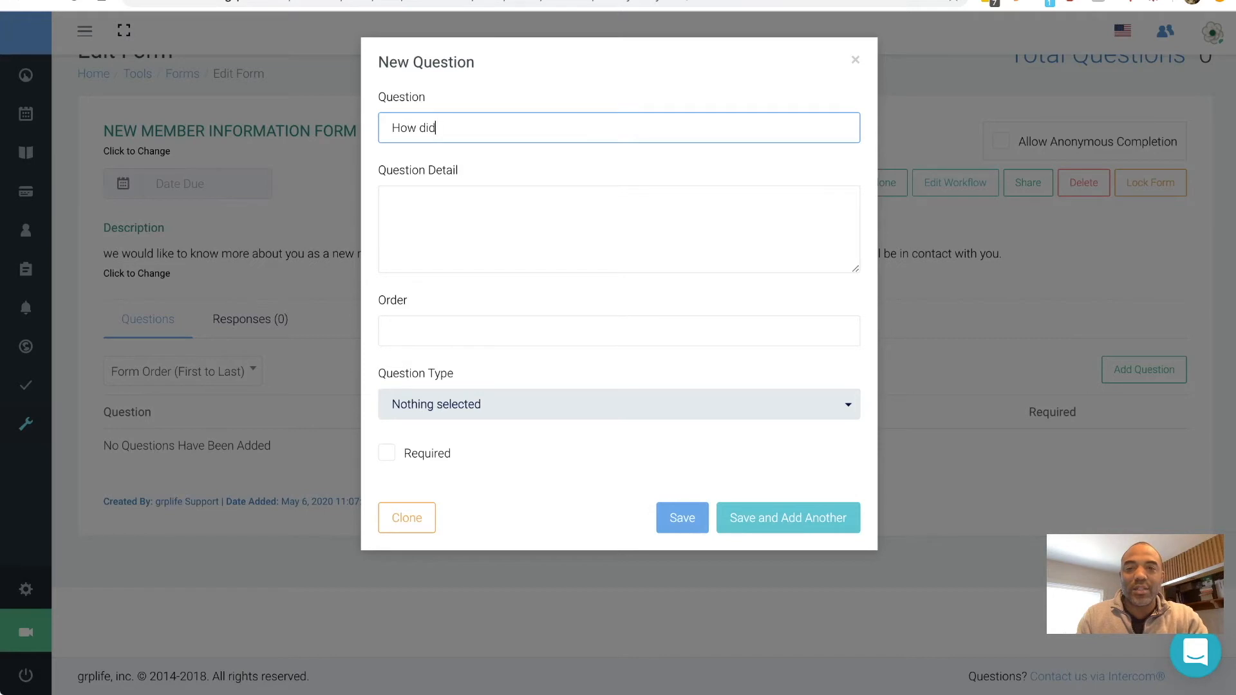
{"action": "type", "text": " you find the church?"}
{"action": "key", "text": "Tab"}
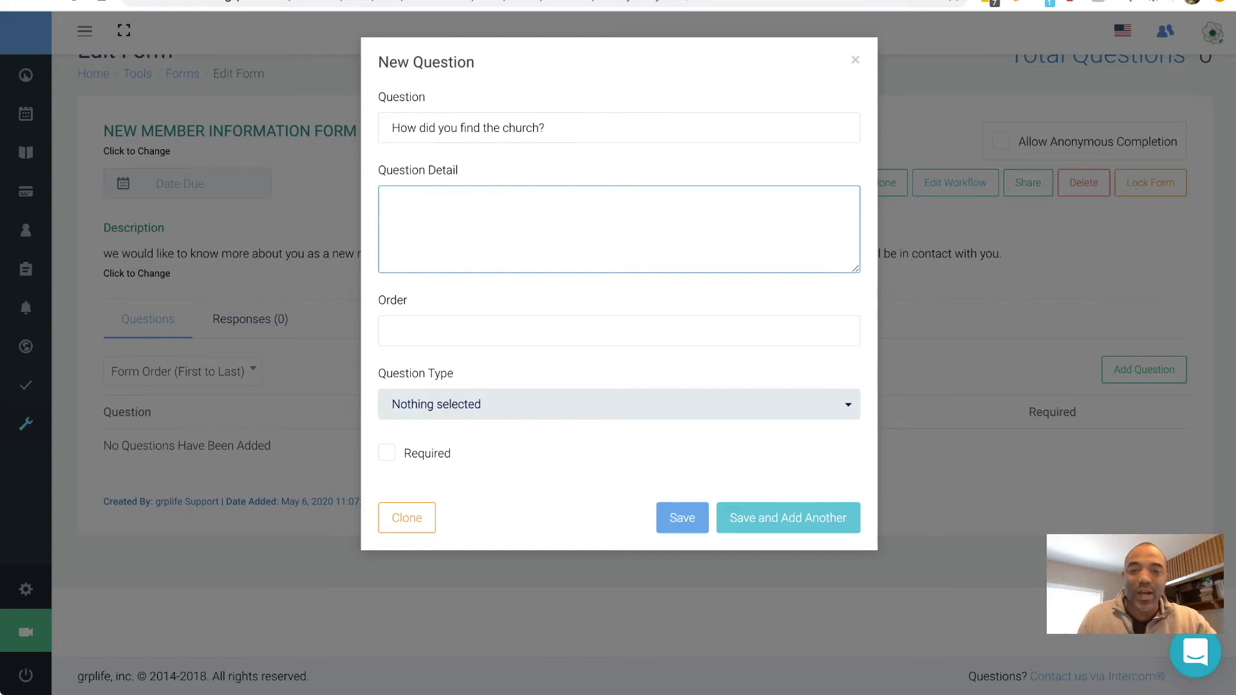
{"action": "key", "text": "Tab"}
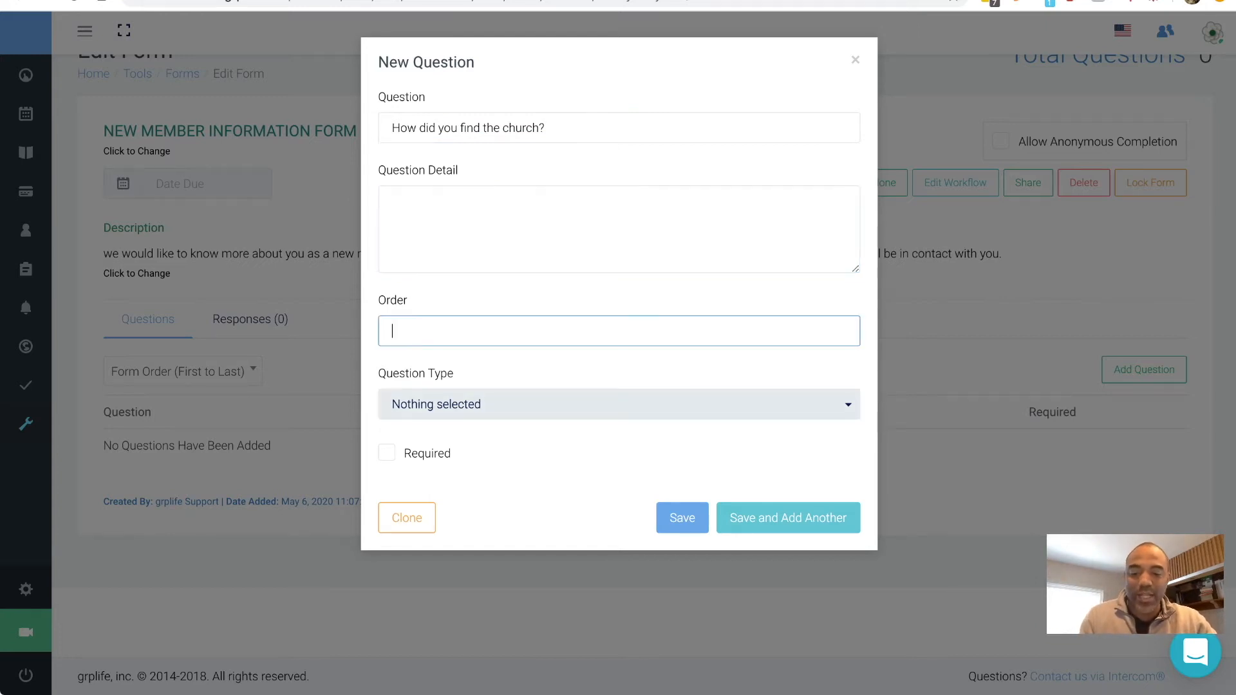
{"action": "type", "text": "1"}
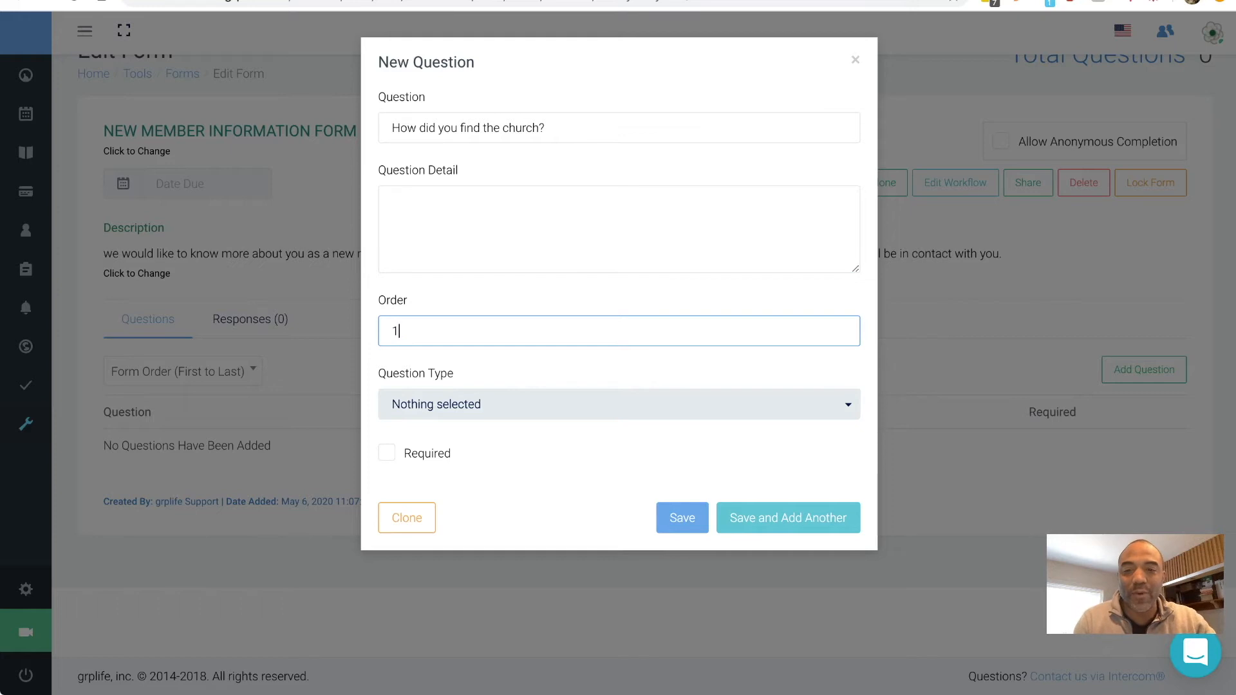
{"action": "left_click", "coordinate": [618, 404]}
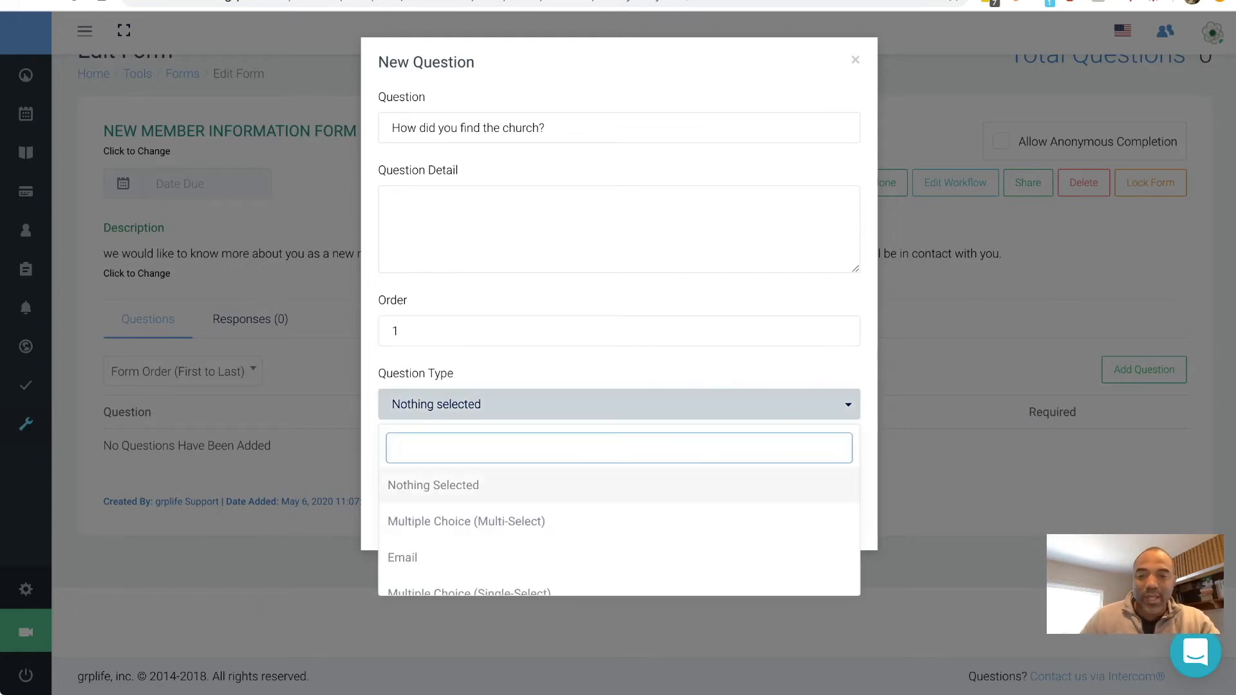
{"action": "scroll", "coordinate": [618, 486], "scroll_direction": "down", "scroll_amount": 2}
{"action": "scroll", "coordinate": [618, 509], "scroll_direction": "up", "scroll_amount": 1}
{"action": "scroll", "coordinate": [618, 515], "scroll_direction": "down", "scroll_amount": 1}
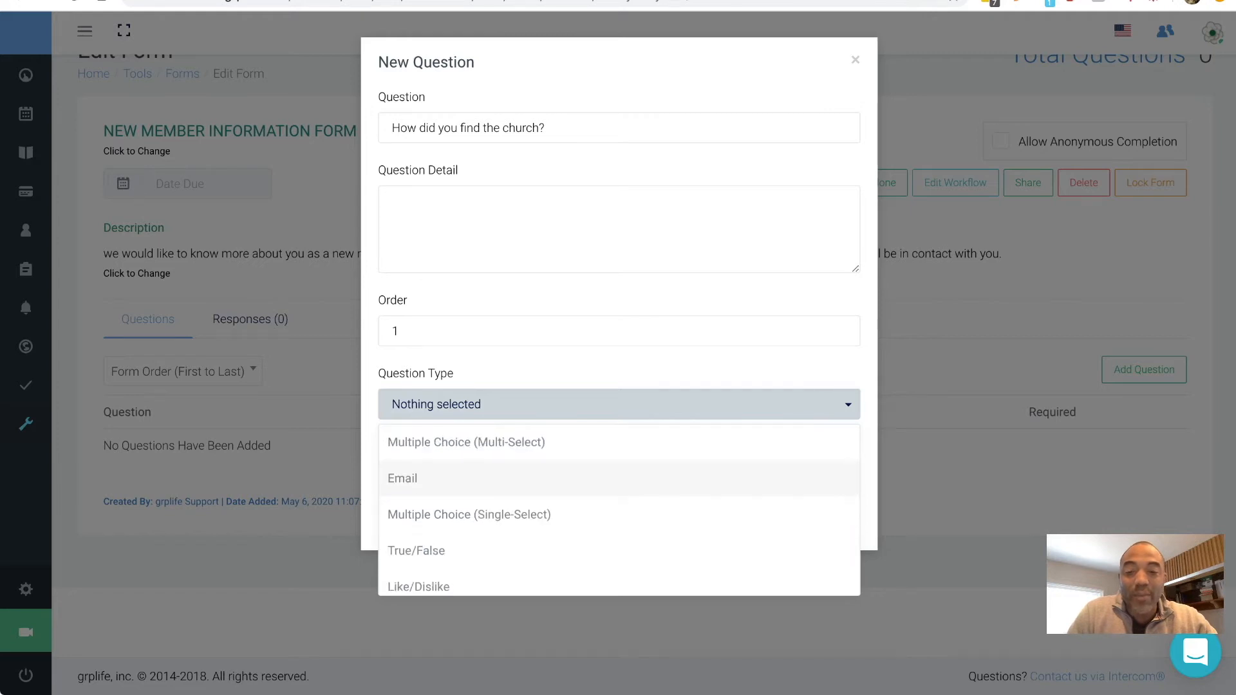
{"action": "scroll", "coordinate": [618, 515], "scroll_direction": "down", "scroll_amount": 2}
{"action": "scroll", "coordinate": [618, 515], "scroll_direction": "down", "scroll_amount": 2}
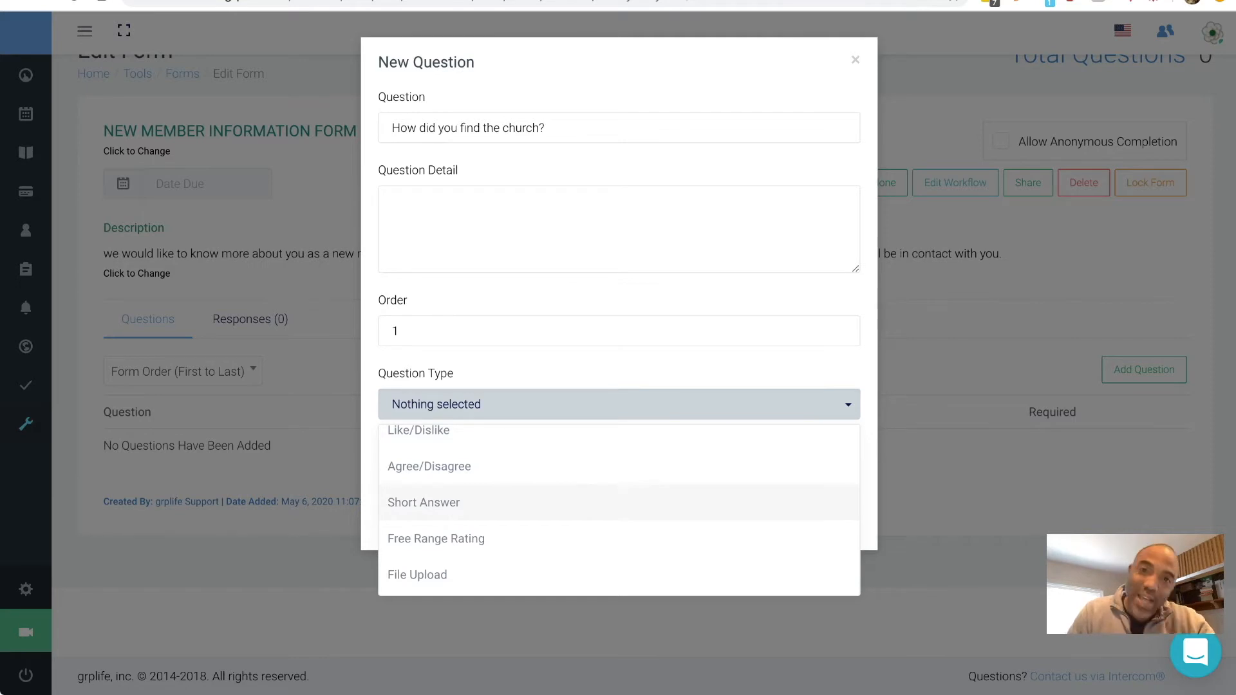
- Scroll through the question type list to find Multiple Choice (Single-Select)
{"action": "scroll", "coordinate": [617, 509], "scroll_direction": "up", "scroll_amount": 5}
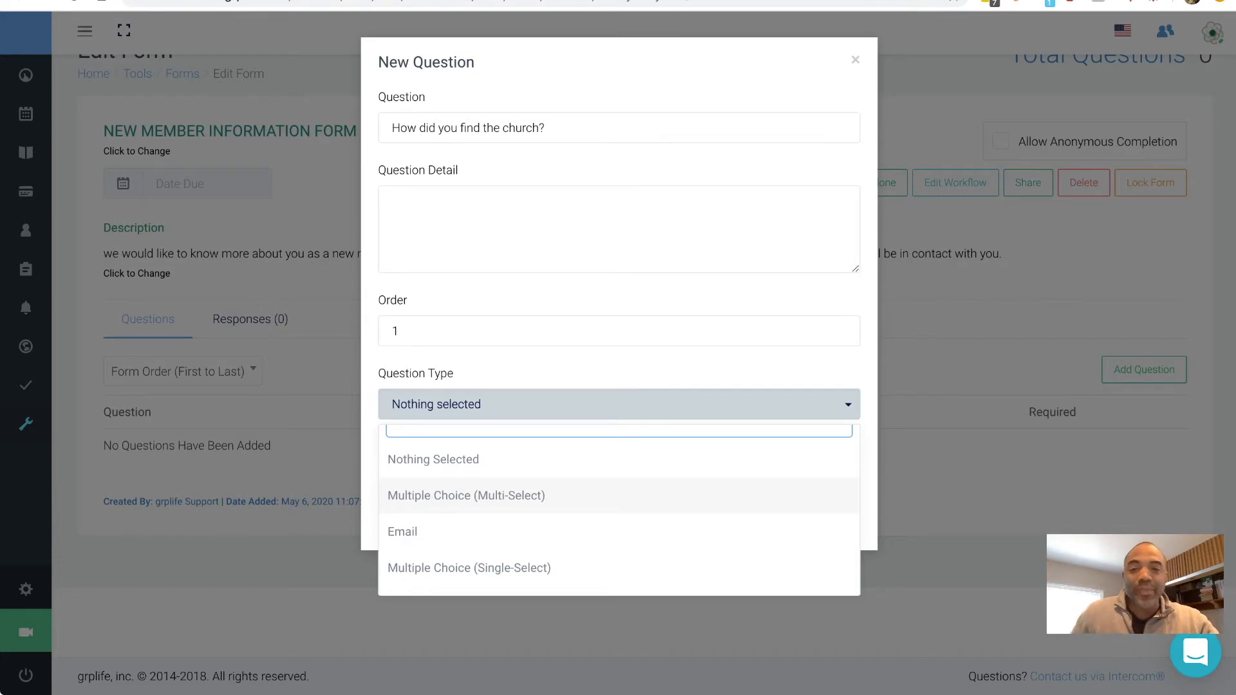
{"action": "scroll", "coordinate": [618, 508], "scroll_direction": "down", "scroll_amount": 1}
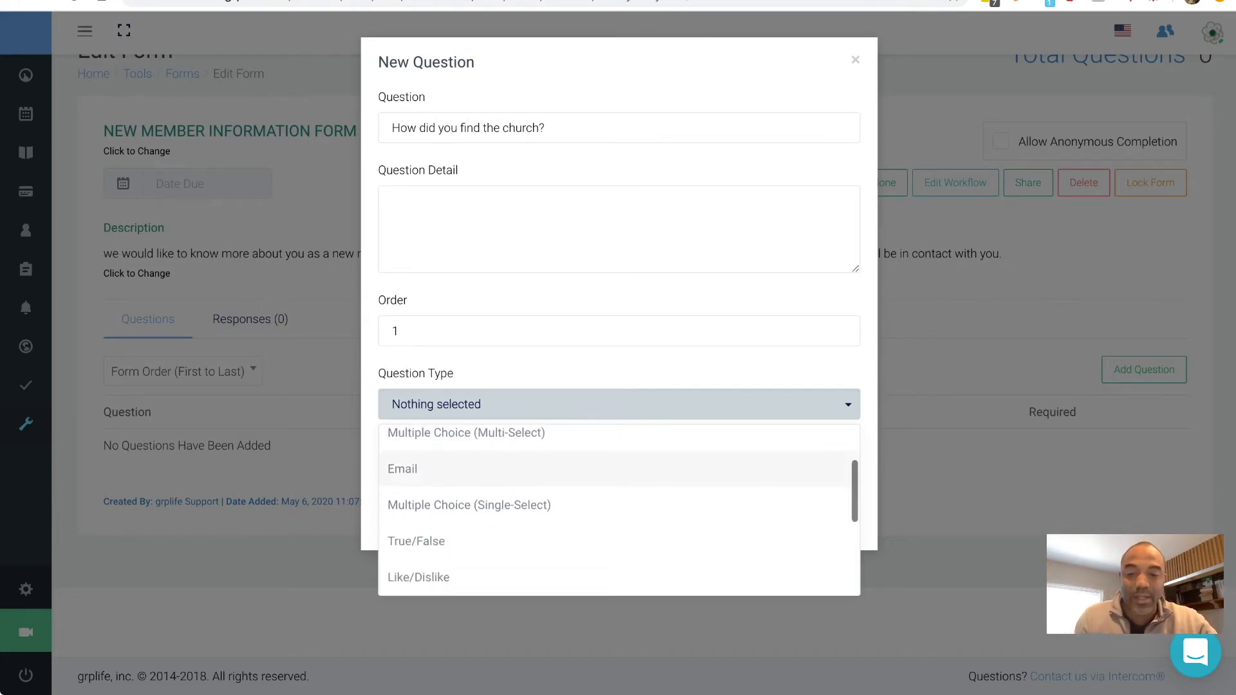
{"action": "scroll", "coordinate": [618, 515], "scroll_direction": "down", "scroll_amount": 1}
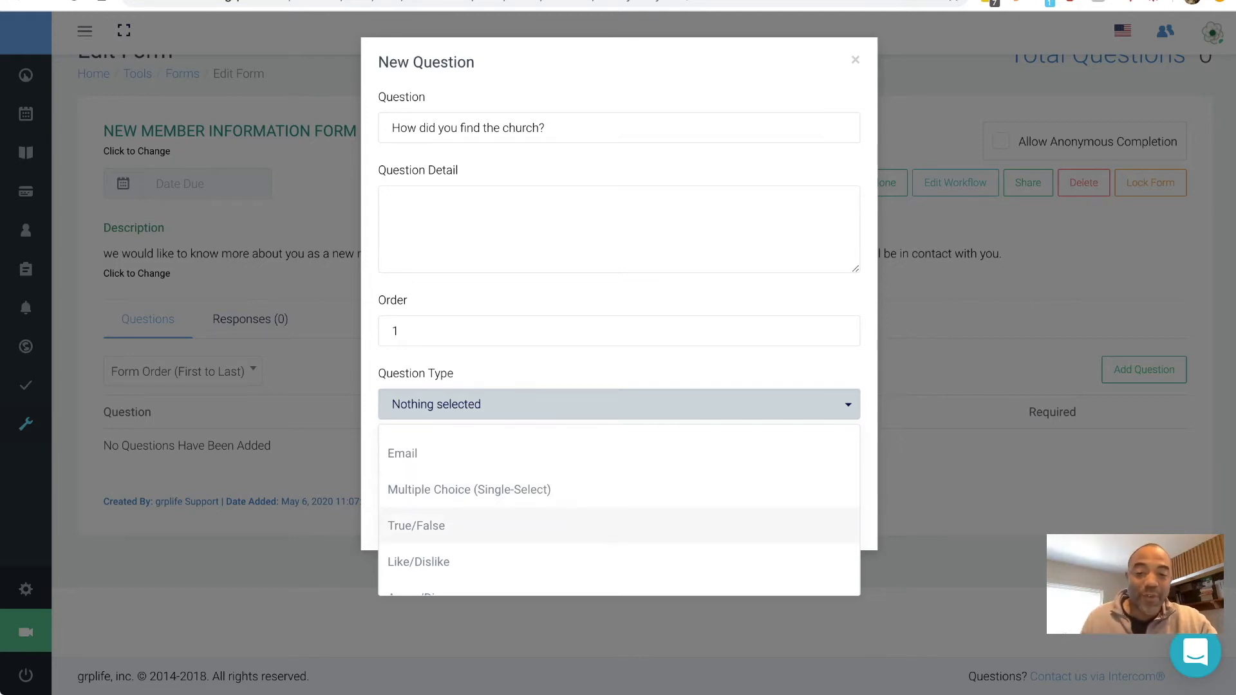
{"action": "scroll", "coordinate": [618, 515], "scroll_direction": "down", "scroll_amount": 1}
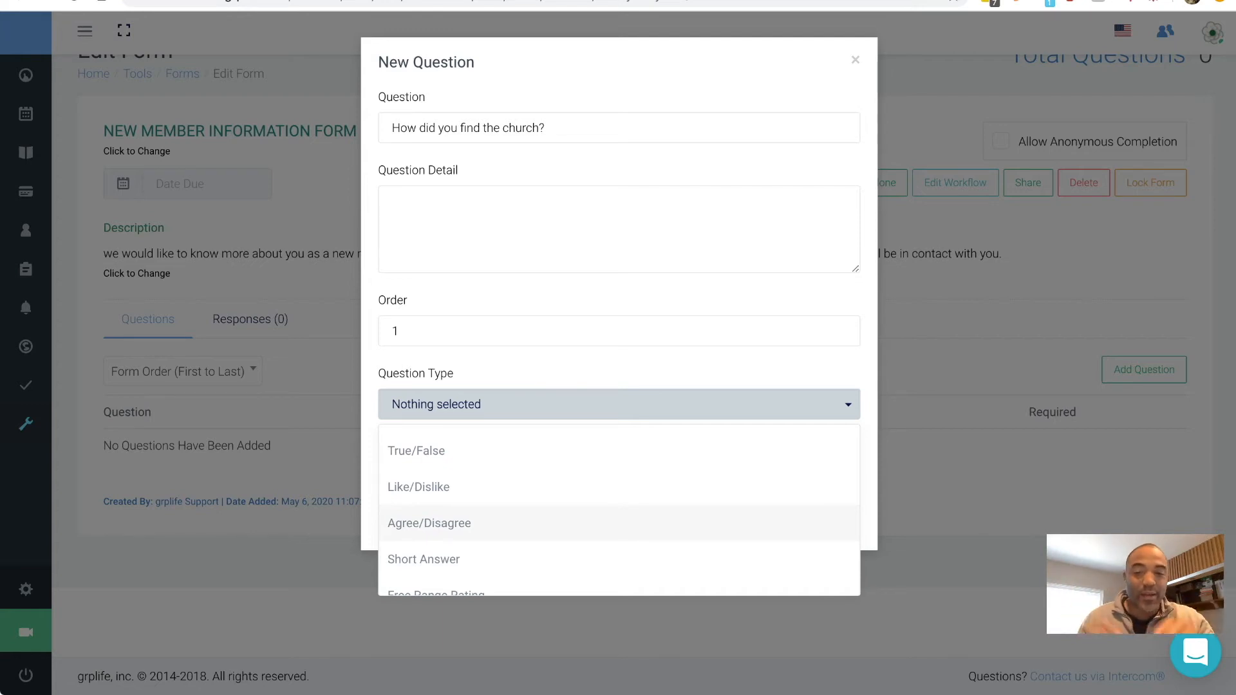
{"action": "scroll", "coordinate": [619, 514], "scroll_direction": "down", "scroll_amount": 1}
{"action": "scroll", "coordinate": [618, 504], "scroll_direction": "down", "scroll_amount": 1}
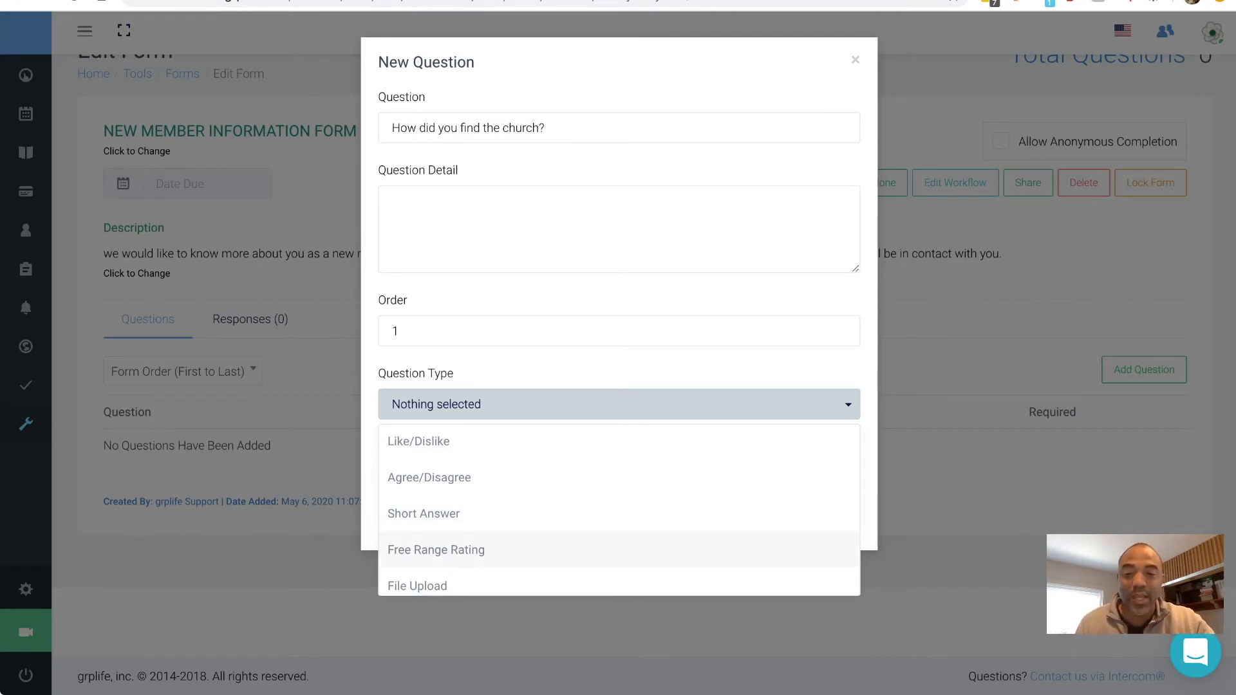
{"action": "scroll", "coordinate": [619, 508], "scroll_direction": "down", "scroll_amount": 2}
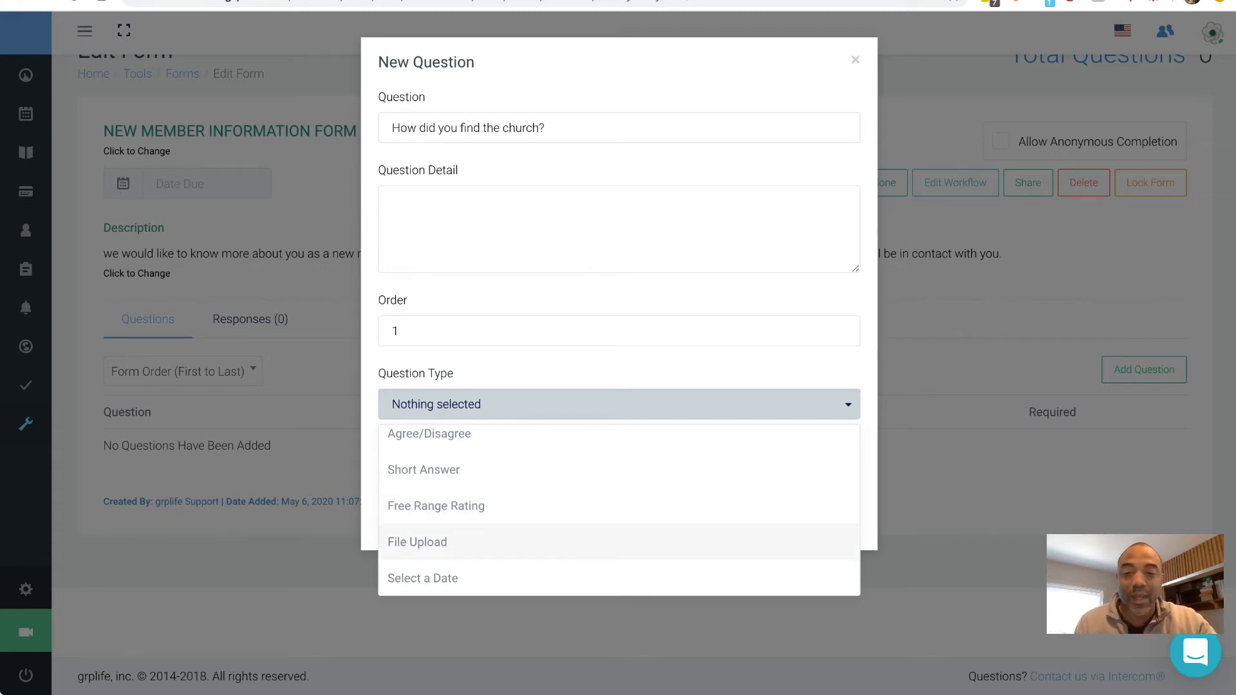
{"action": "scroll", "coordinate": [619, 537], "scroll_direction": "down", "scroll_amount": 1}
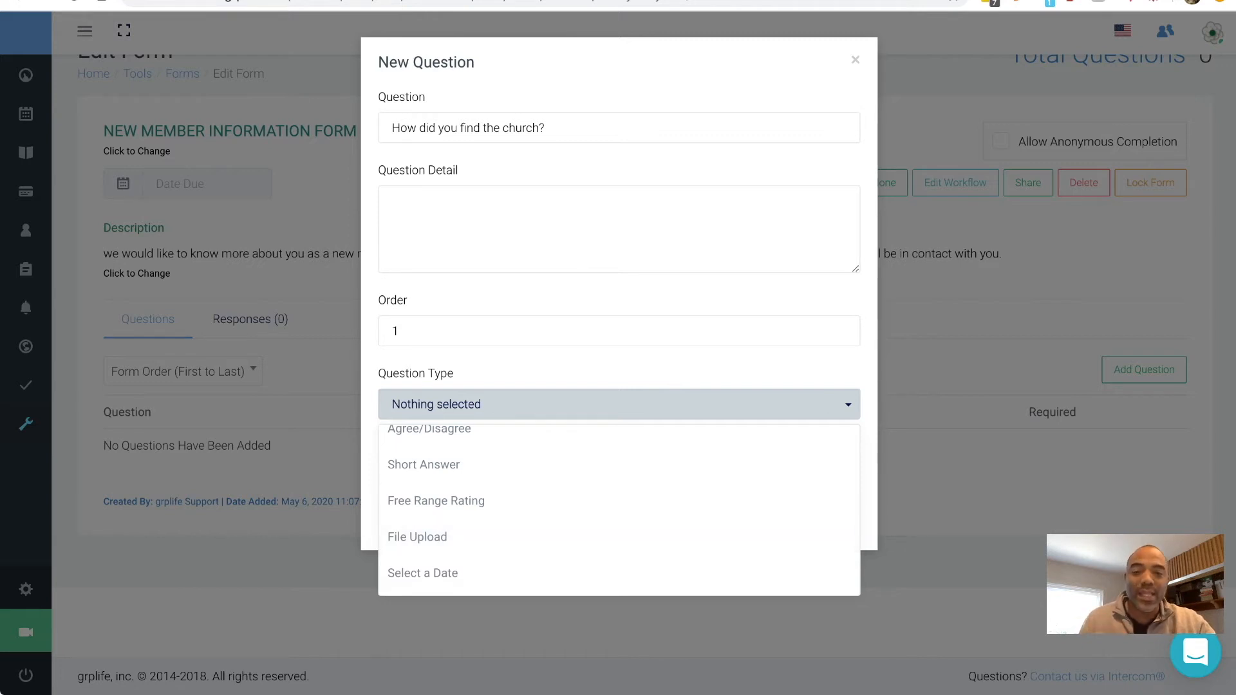
{"action": "scroll", "coordinate": [619, 508], "scroll_direction": "up", "scroll_amount": 5}
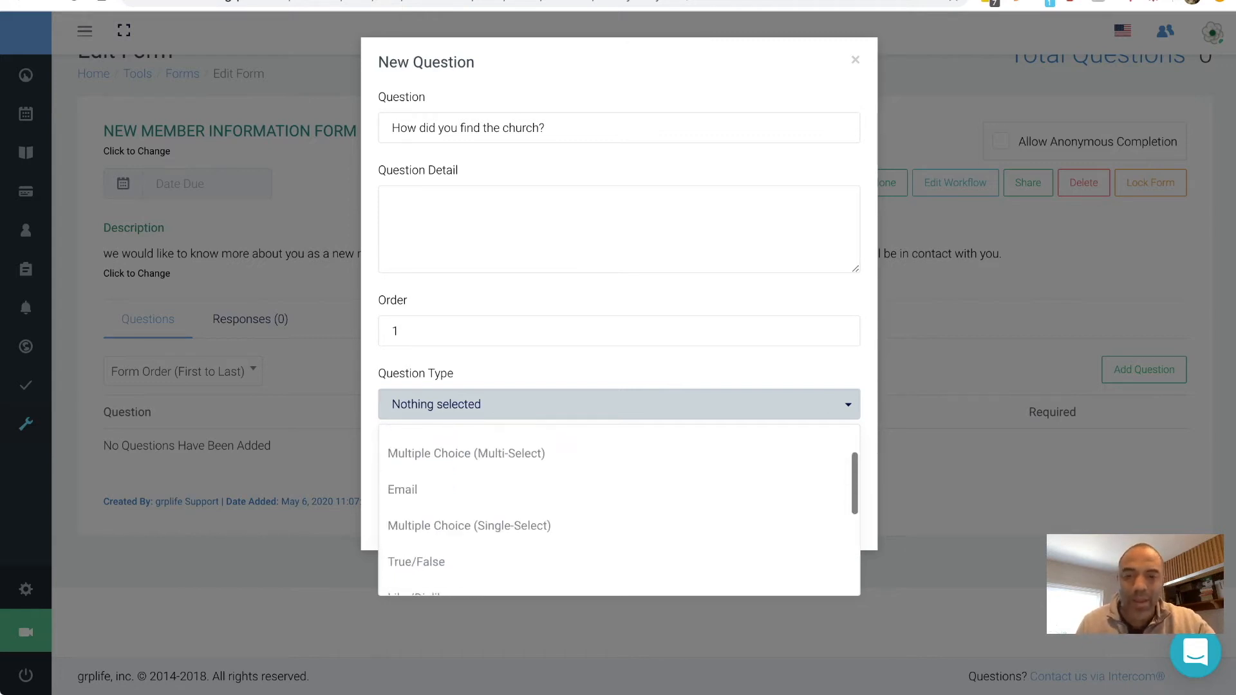
{"action": "scroll", "coordinate": [450, 509], "scroll_direction": "down", "scroll_amount": 1}
- Make the question Multiple Choice (Single-Select) and add the option Internet with order 1
{"action": "left_click", "coordinate": [469, 516]}
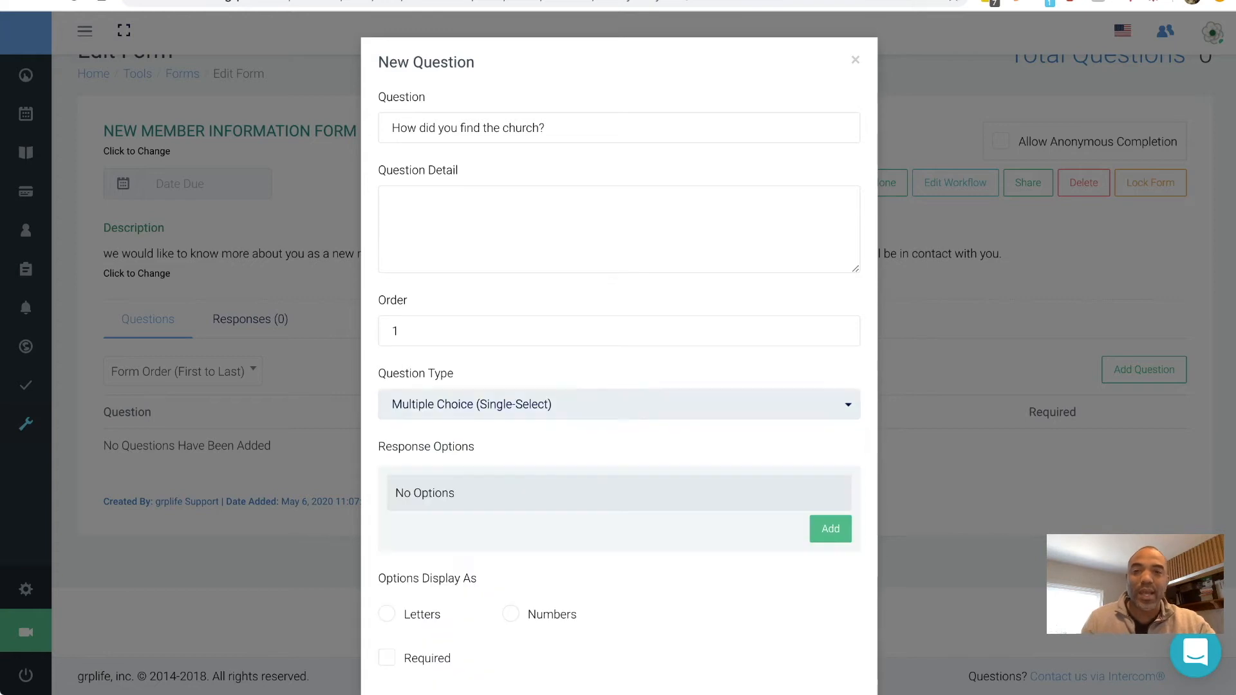
{"action": "scroll", "coordinate": [619, 451], "scroll_direction": "down", "scroll_amount": 2}
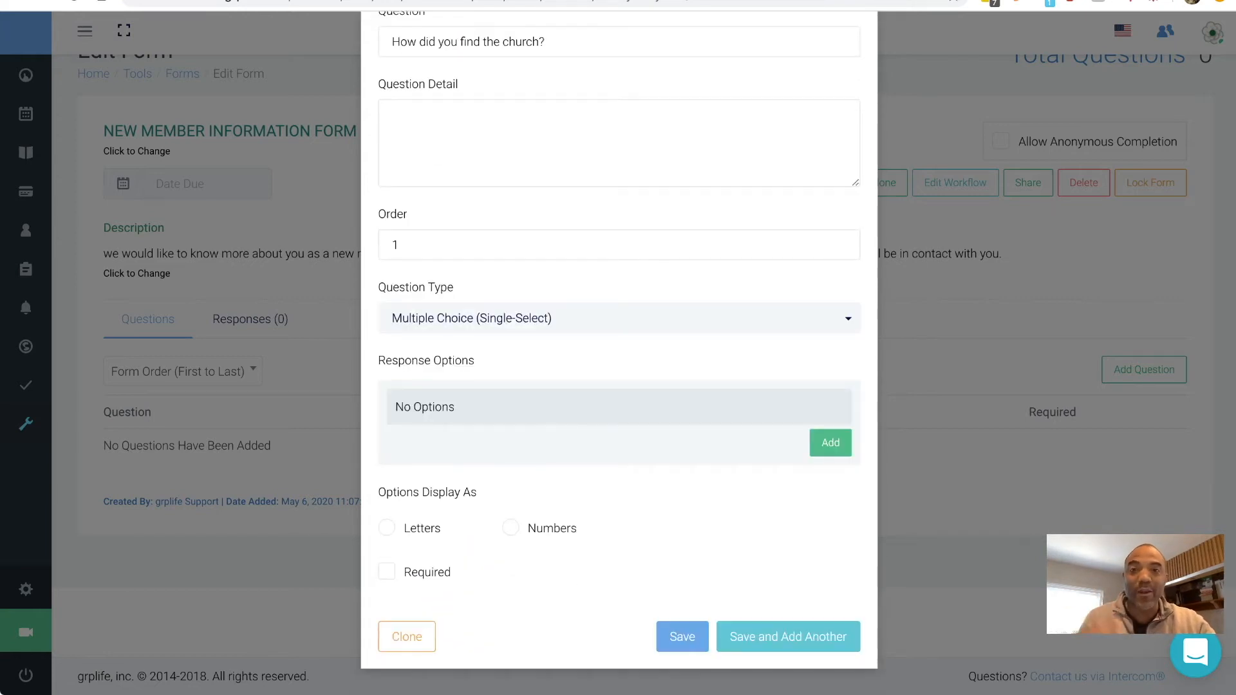
{"action": "left_click", "coordinate": [830, 443]}
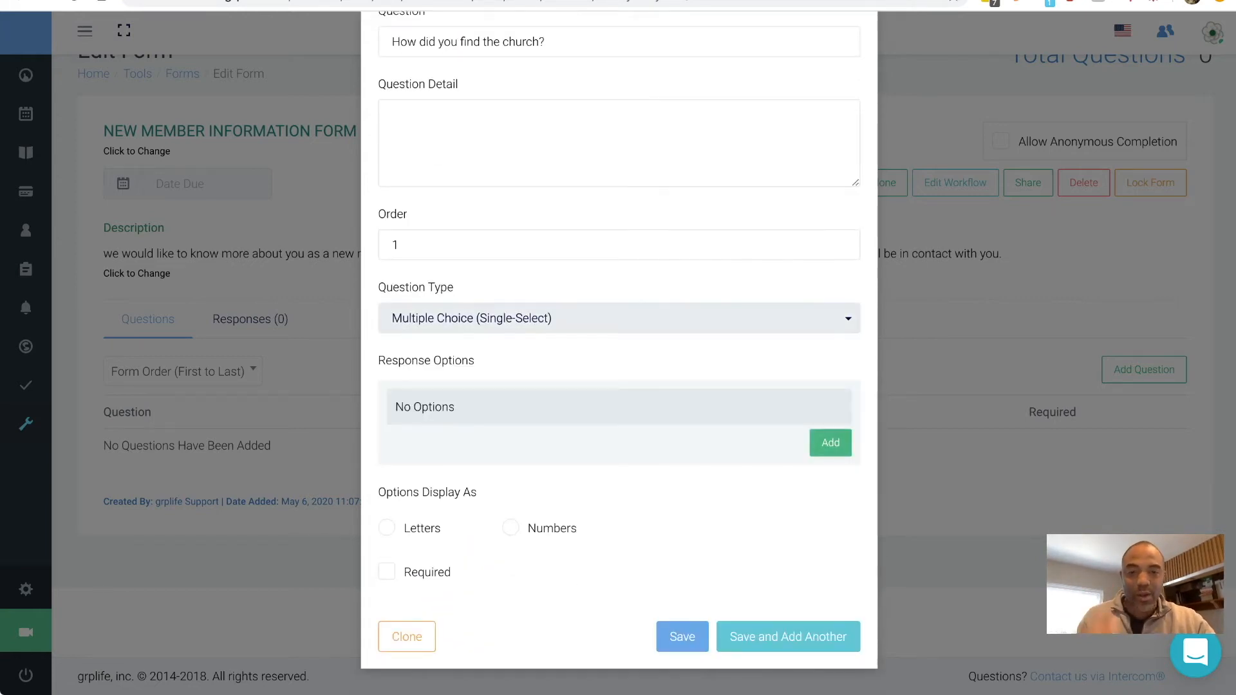
{"action": "left_click", "coordinate": [538, 405]}
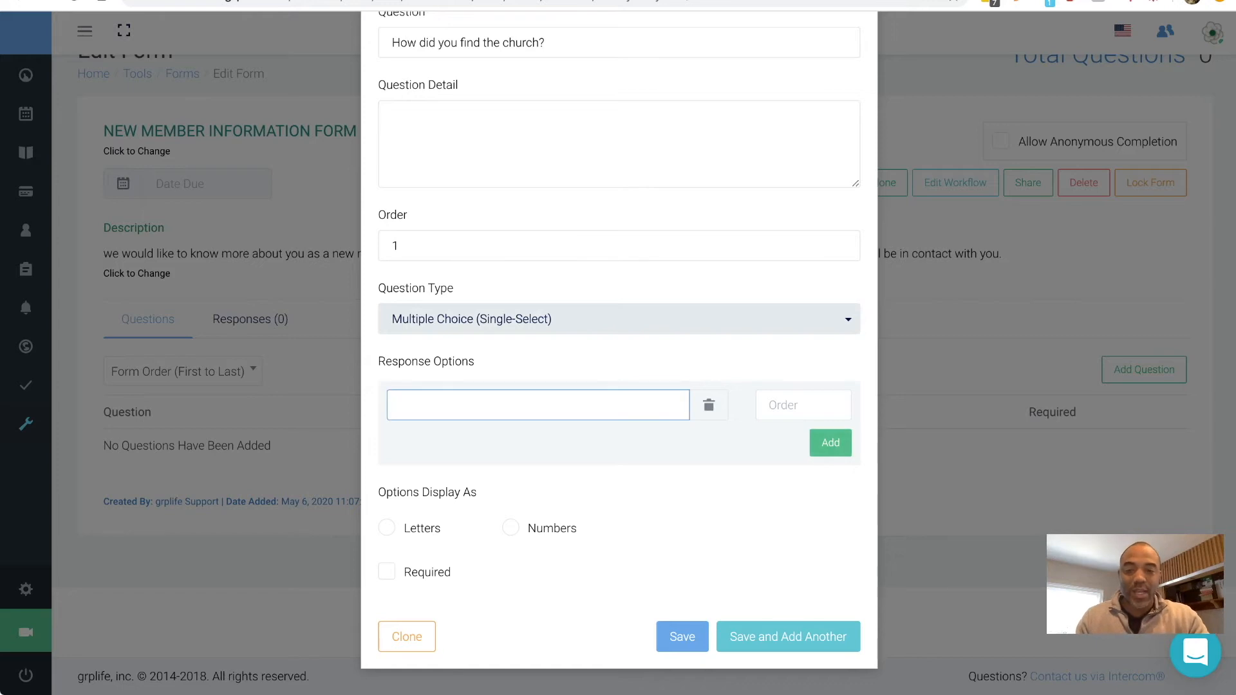
{"action": "type", "text": "Internet"}
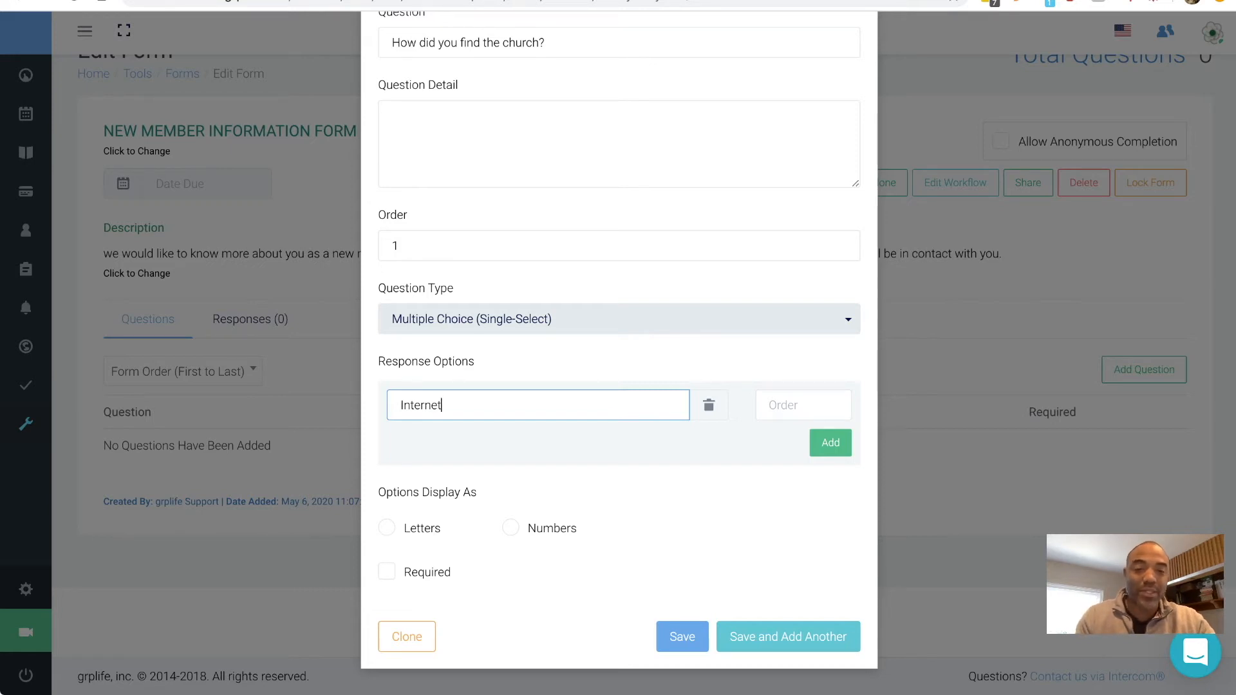
{"action": "key", "text": "Tab"}
{"action": "type", "text": "1"}
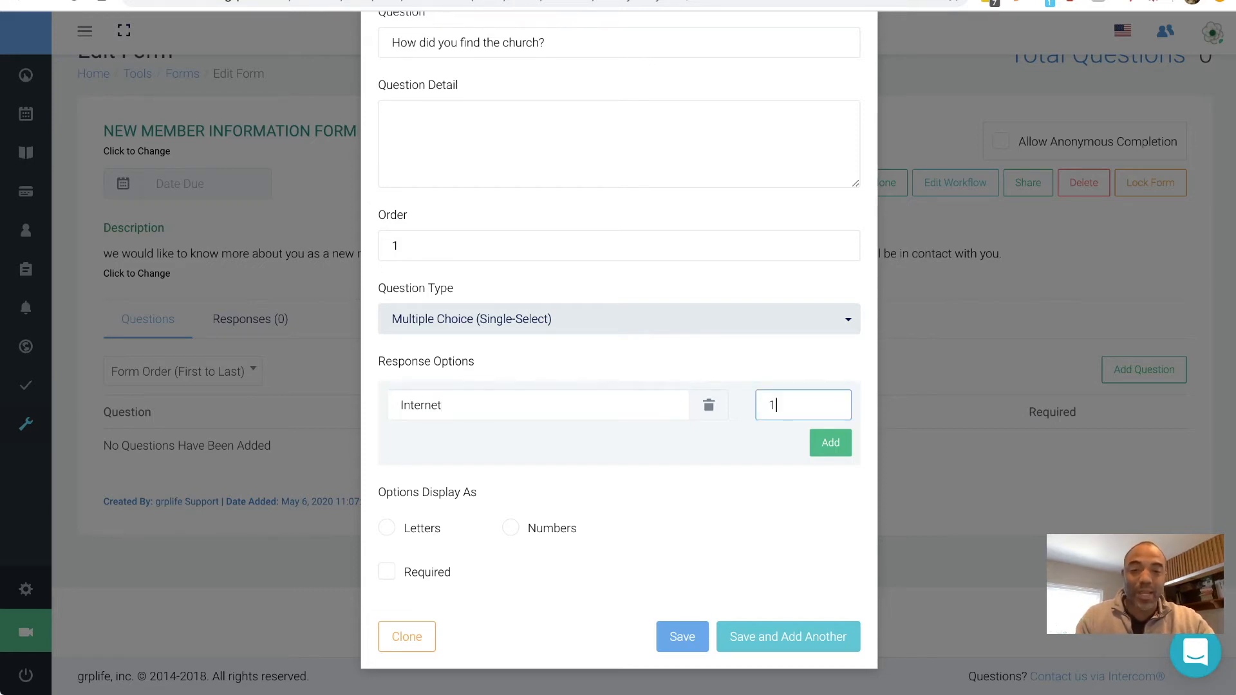
{"action": "key", "text": "Tab"}
{"action": "key", "text": "Return"}
- Add response options Radio (2), Television (3) and Other (4)
{"action": "type", "text": "Radio"}
{"action": "key", "text": "Tab"}
{"action": "key", "text": "Tab"}
{"action": "type", "text": "2"}
{"action": "key", "text": "Tab"}
{"action": "key", "text": "Return"}
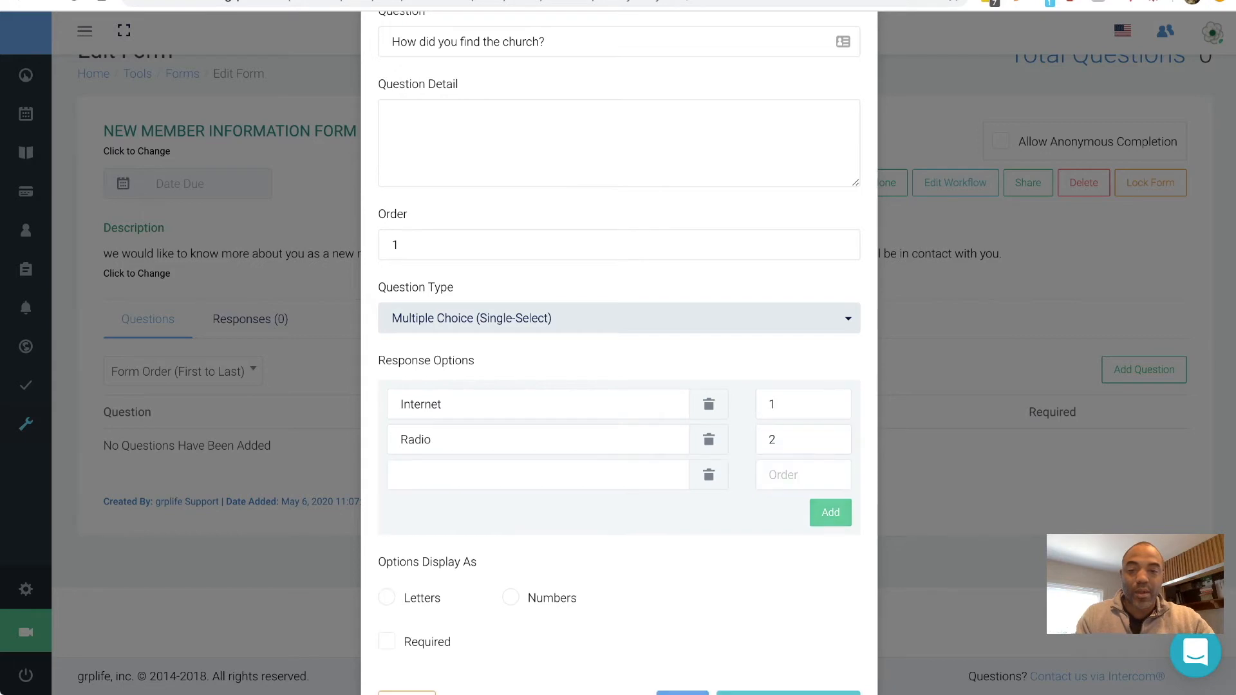
{"action": "type", "text": "TEle"}
{"action": "key", "text": "BackSpace"}
{"action": "key", "text": "BackSpace"}
{"action": "key", "text": "BackSpace"}
{"action": "type", "text": "elevision"}
{"action": "key", "text": "Tab"}
{"action": "key", "text": "Tab"}
{"action": "type", "text": "3"}
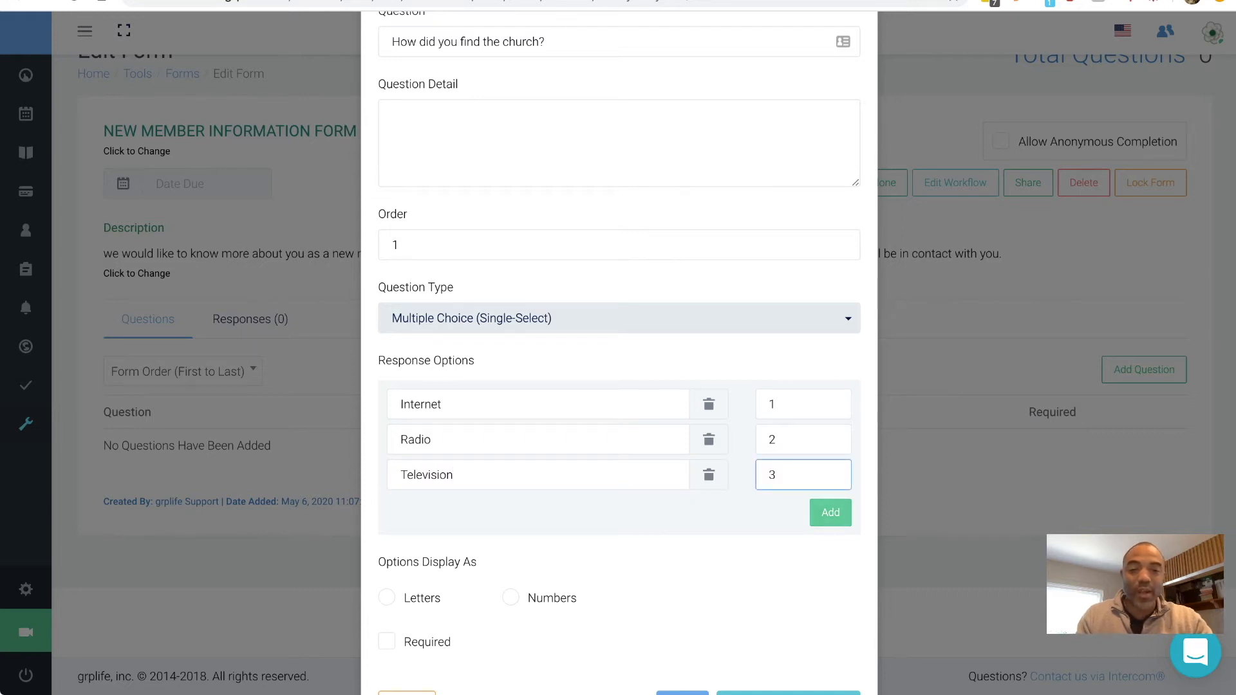
{"action": "key", "text": "Return"}
{"action": "type", "text": "Other"}
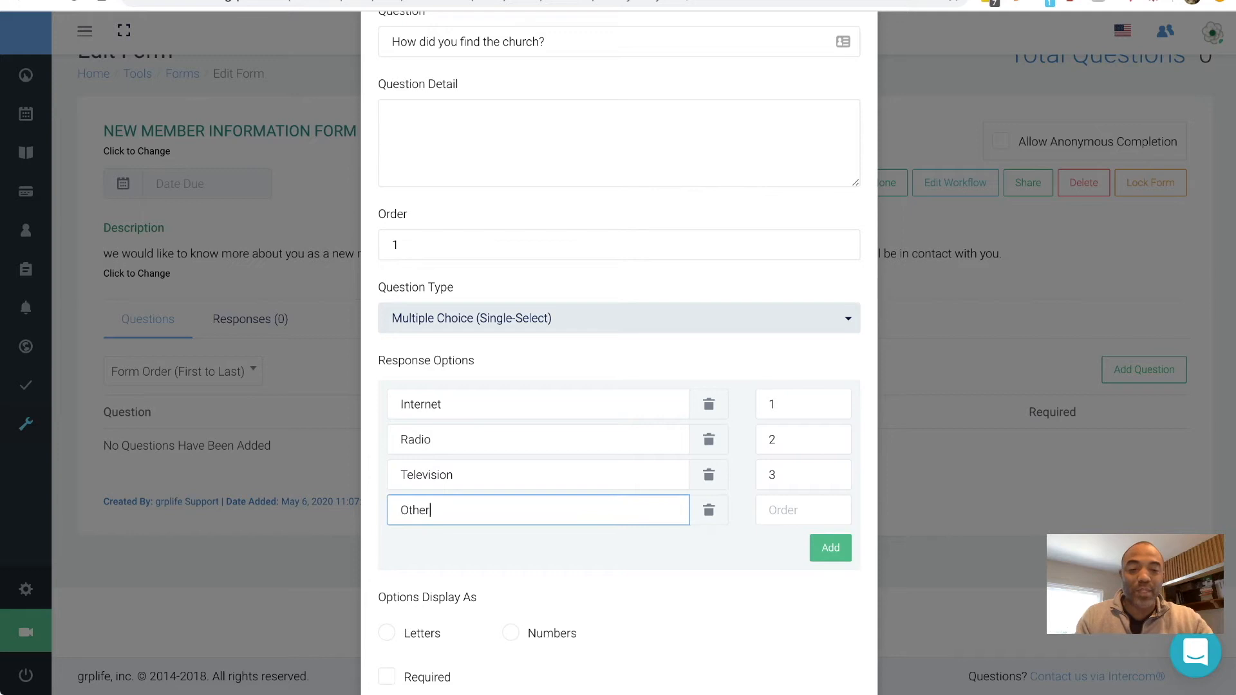
{"action": "key", "text": "Tab"}
{"action": "key", "text": "Tab"}
{"action": "type", "text": "4"}
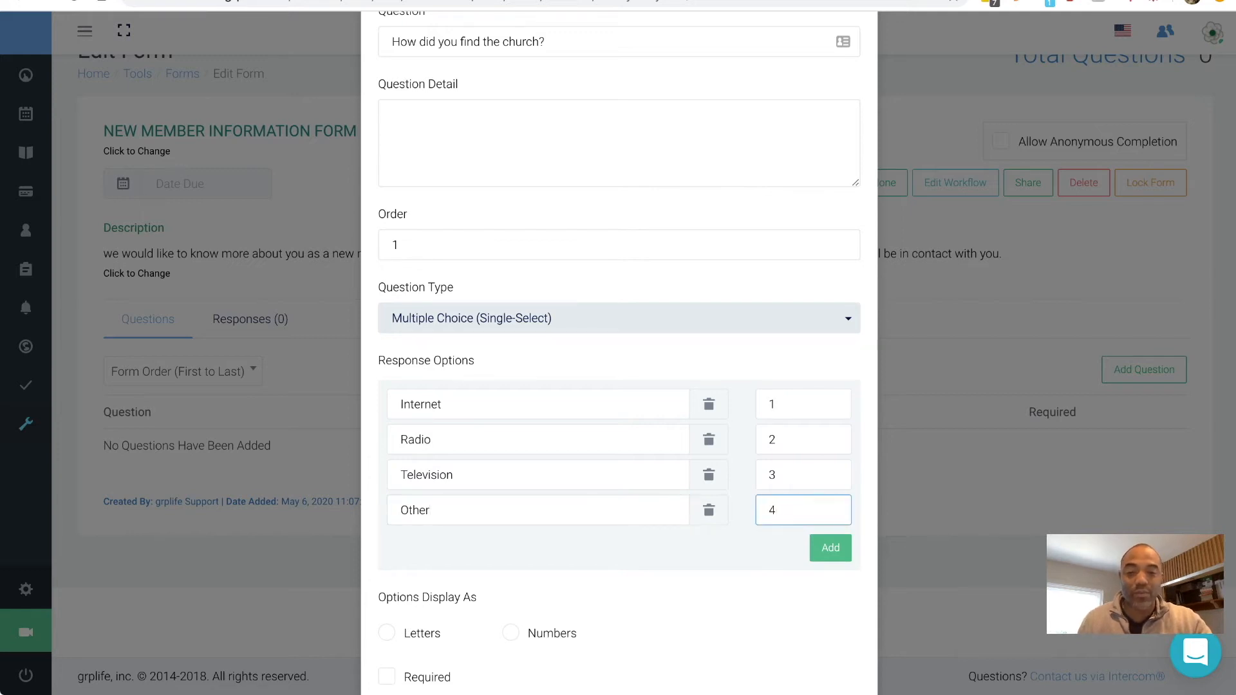
{"action": "scroll", "coordinate": [618, 354], "scroll_direction": "down", "scroll_amount": 2}
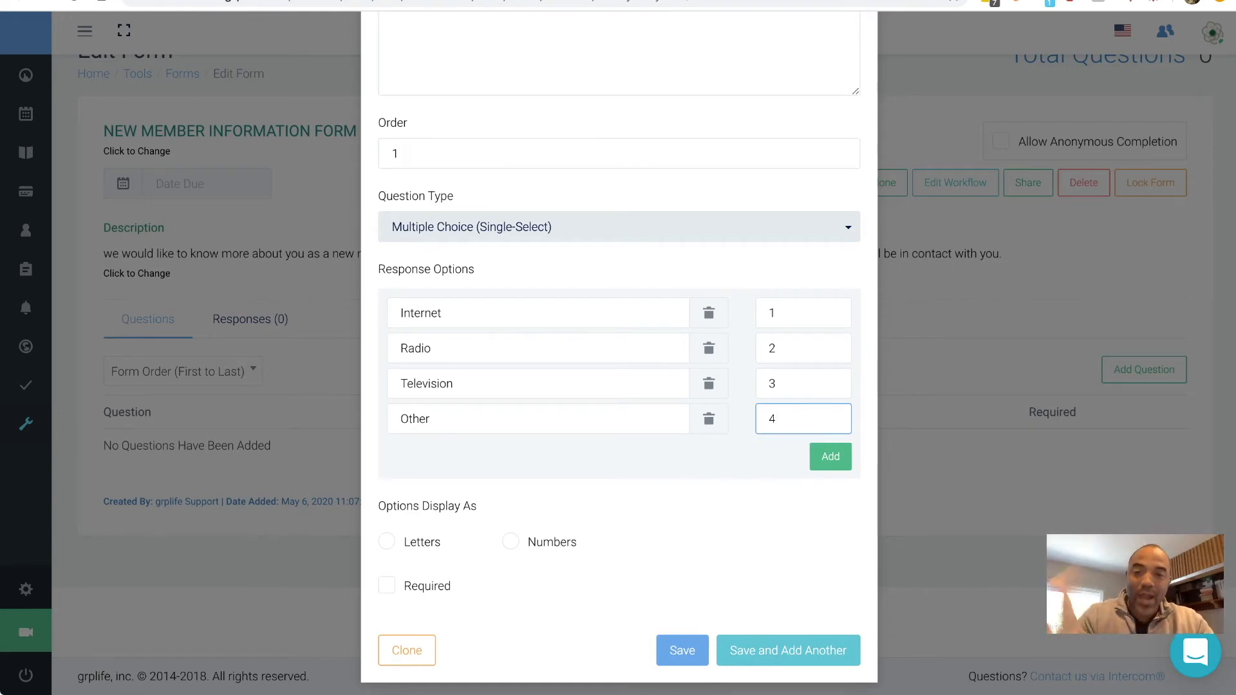
- Label the options with letters, mark the question required, and save it with Save and Add Another
{"action": "scroll", "coordinate": [617, 355], "scroll_direction": "up", "scroll_amount": 2}
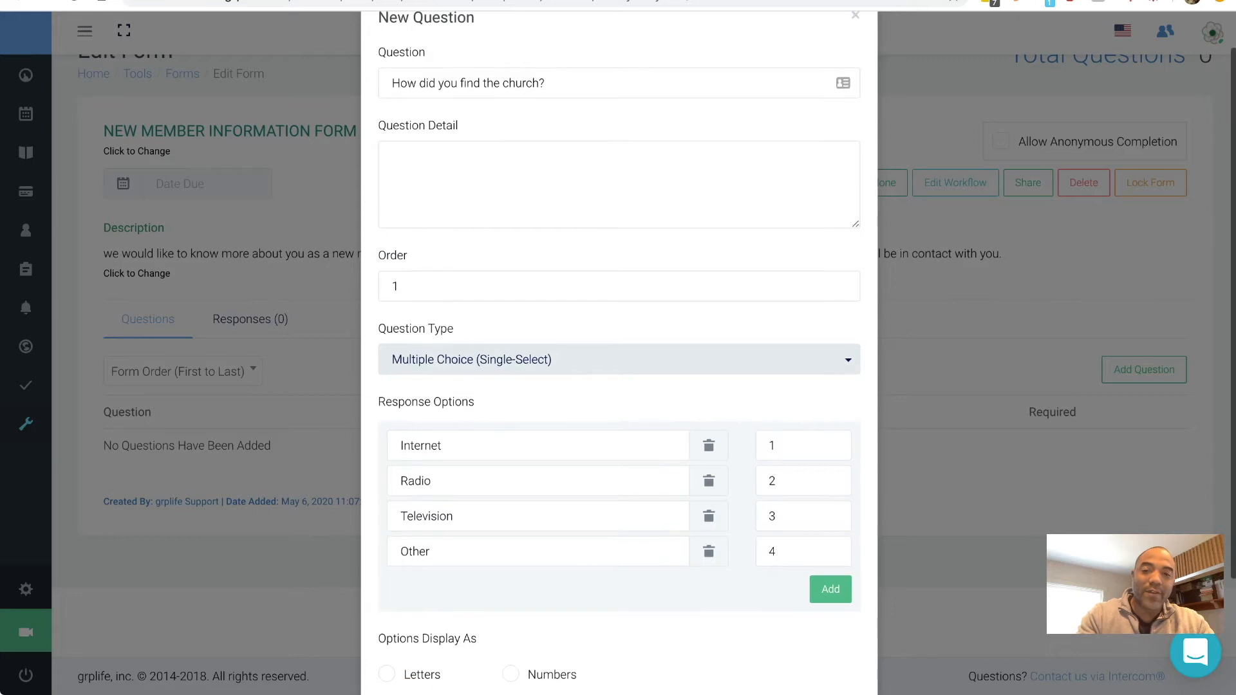
{"action": "scroll", "coordinate": [618, 354], "scroll_direction": "down", "scroll_amount": 2}
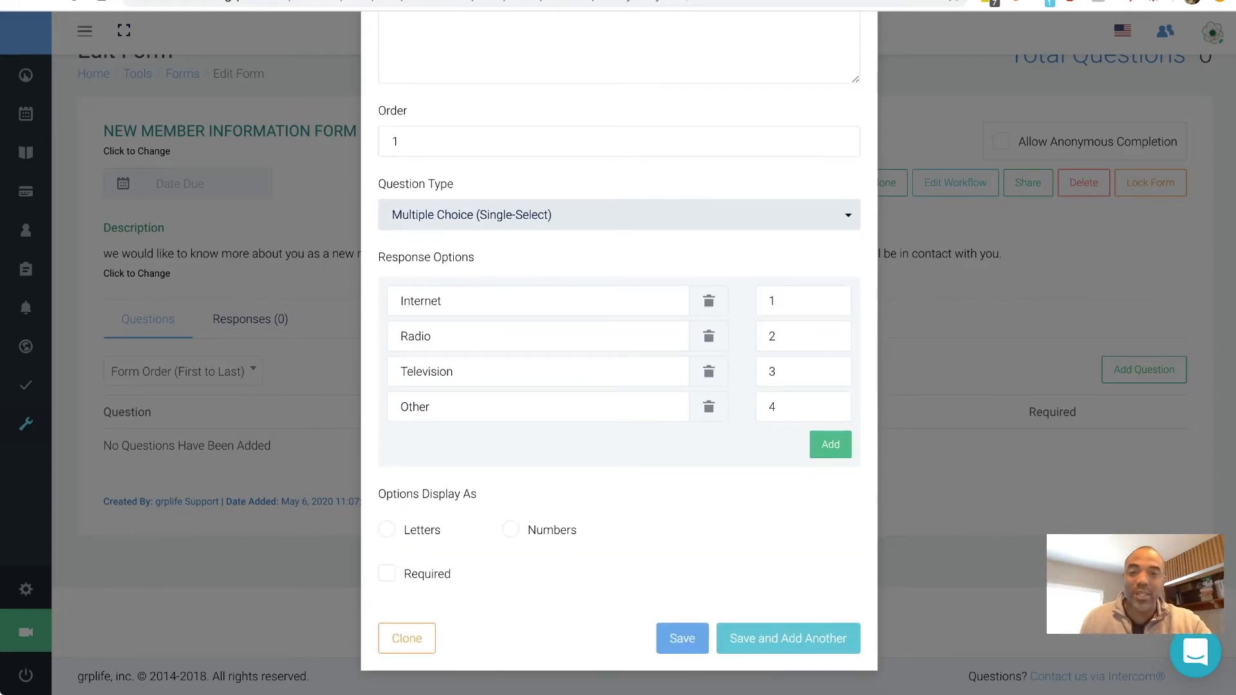
{"action": "scroll", "coordinate": [618, 354], "scroll_direction": "down", "scroll_amount": 1}
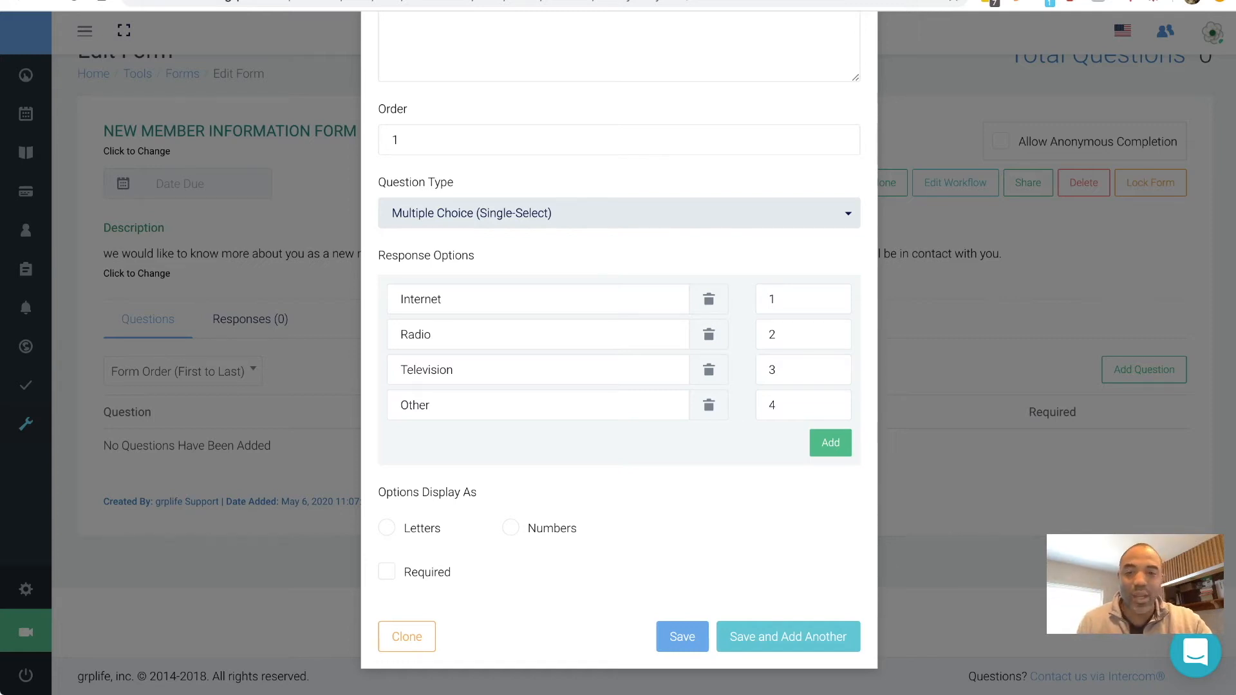
{"action": "left_click", "coordinate": [386, 528]}
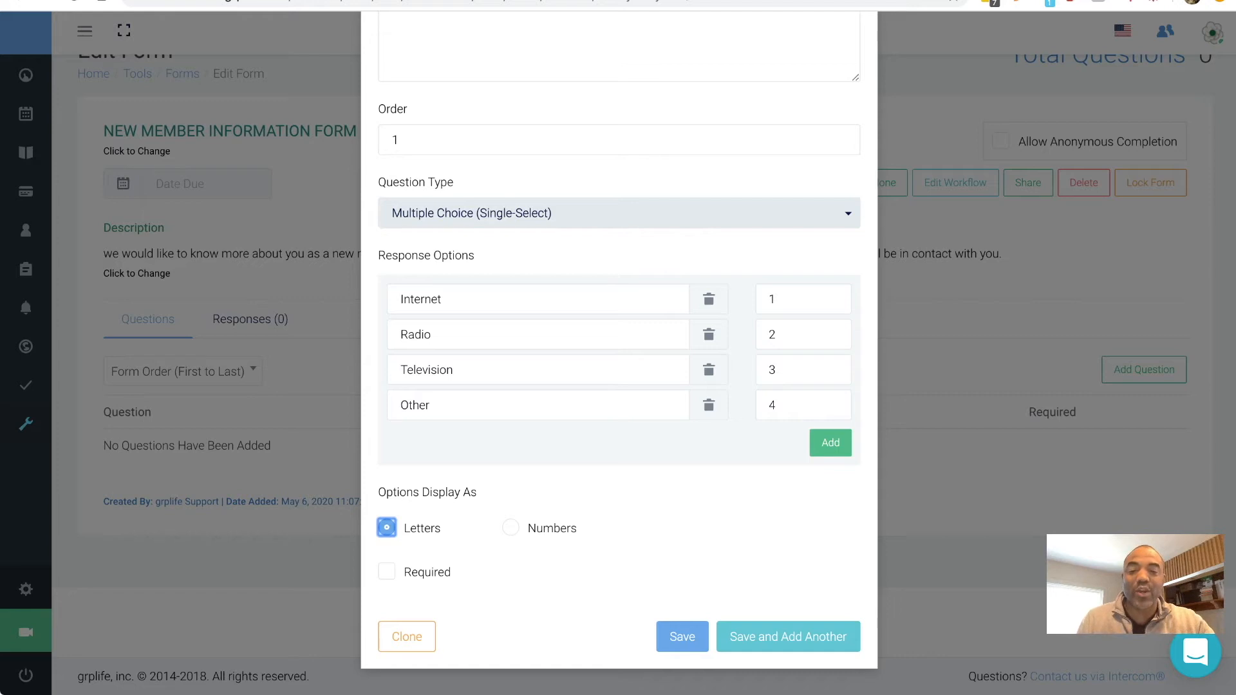
{"action": "left_click", "coordinate": [387, 572]}
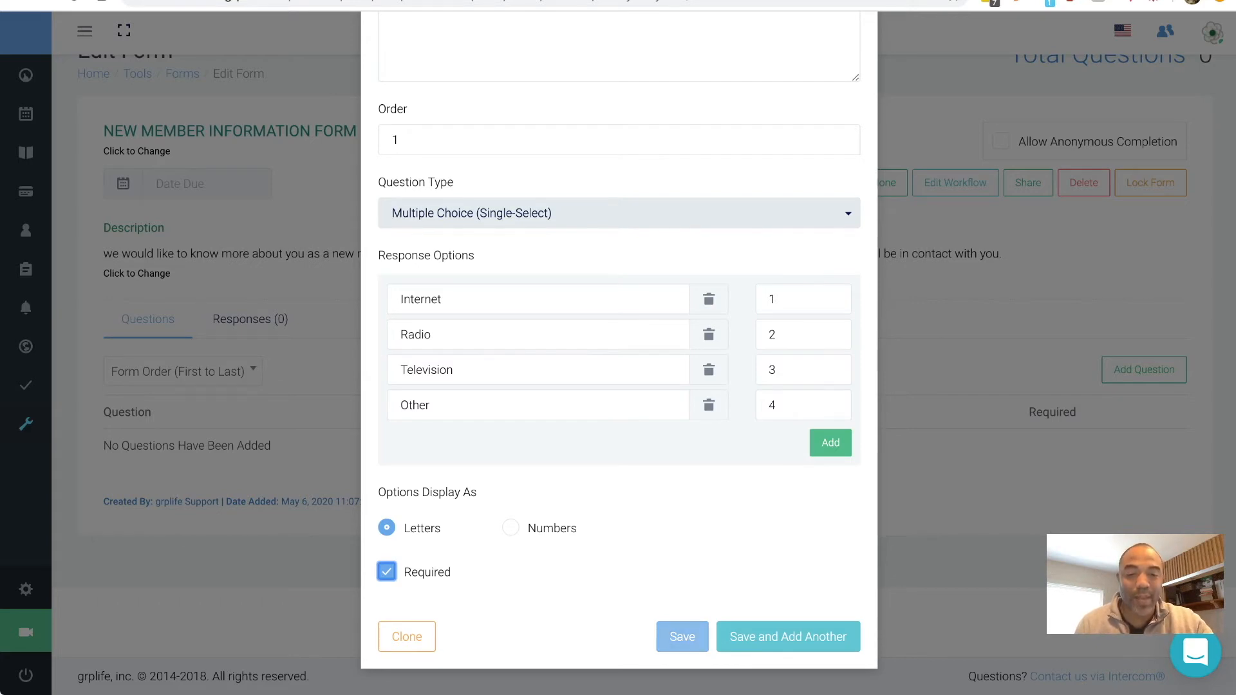
{"action": "left_click", "coordinate": [788, 636]}
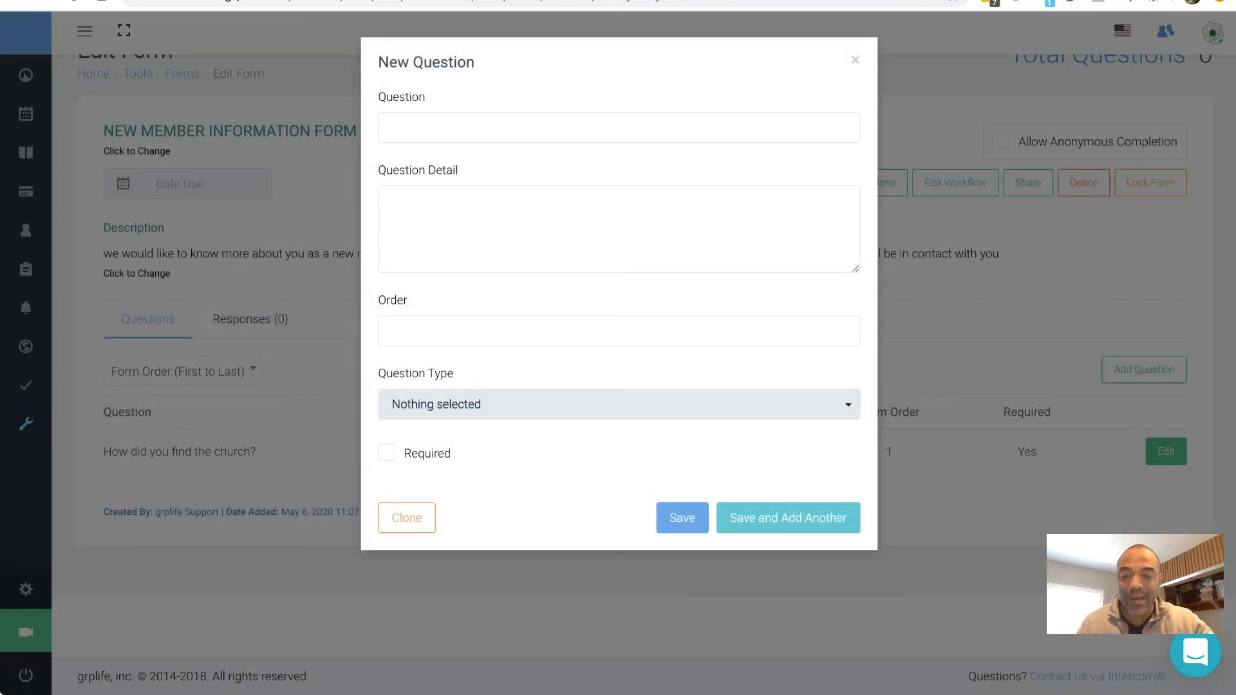
- Save an optional Short Answer question 'If other, please indicate how...' at order 2
{"action": "left_click", "coordinate": [618, 128]}
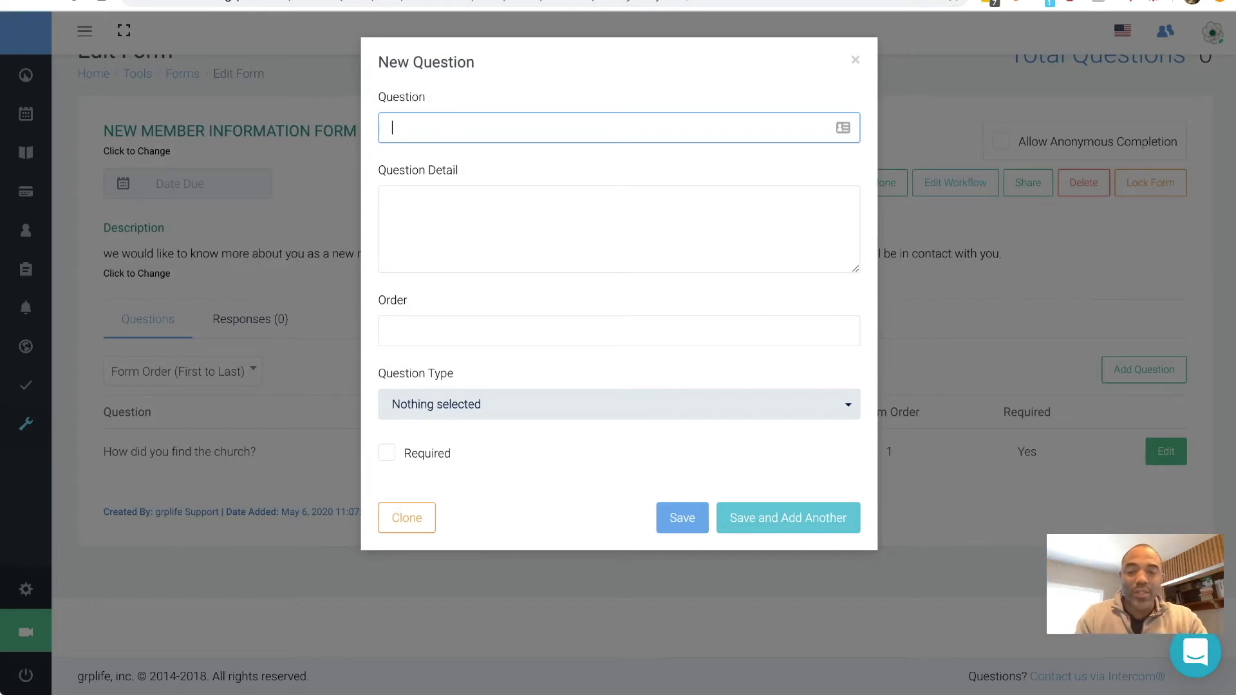
{"action": "type", "text": "If "}
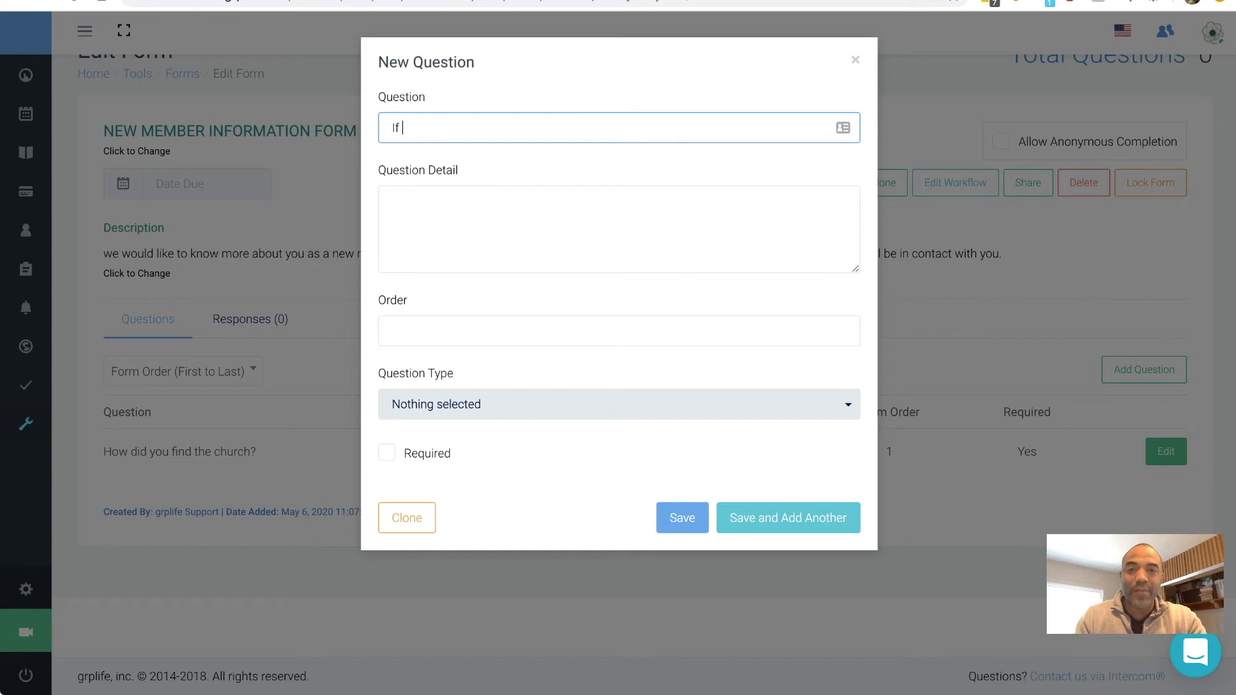
{"action": "type", "text": "other, please indicat"}
{"action": "key", "text": "BackSpace"}
{"action": "type", "text": "e"}
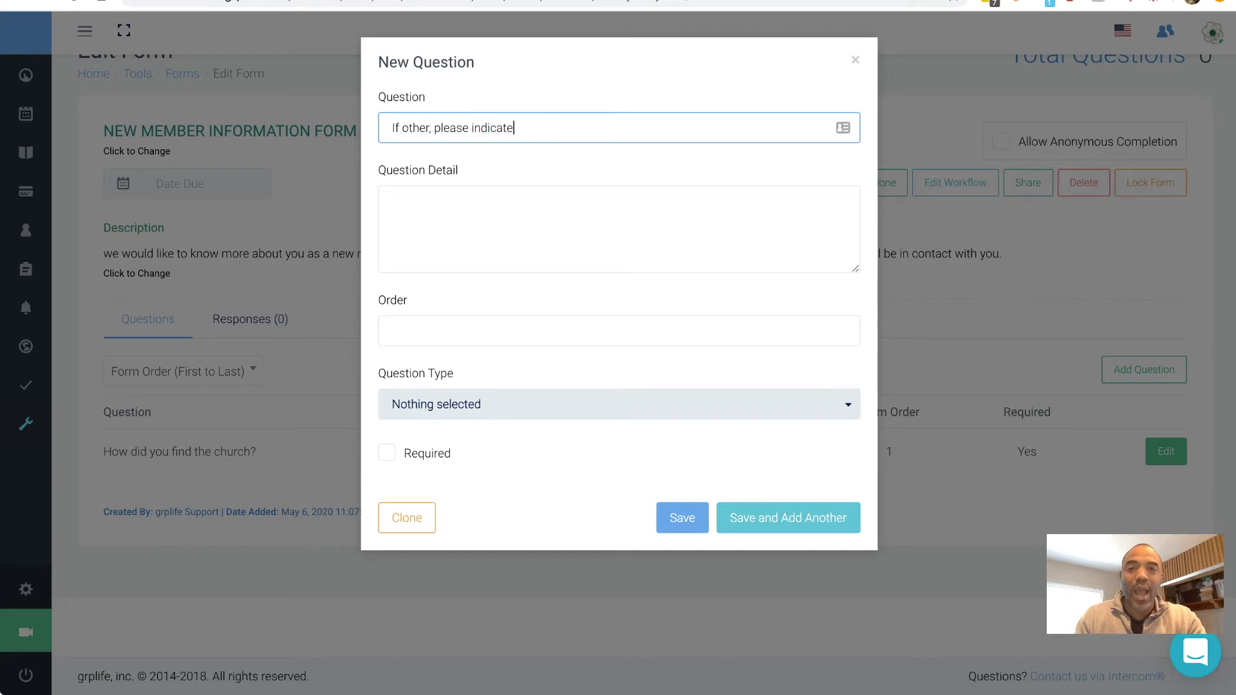
{"action": "type", "text": " how..."}
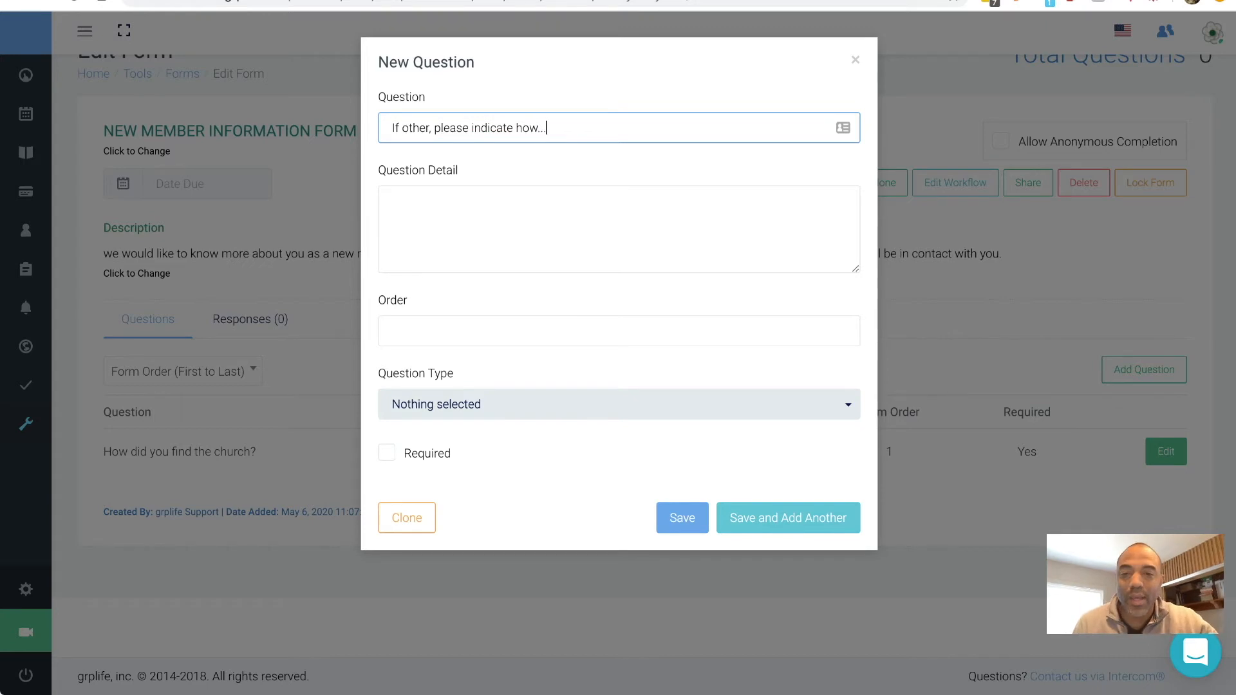
{"action": "left_click", "coordinate": [619, 404]}
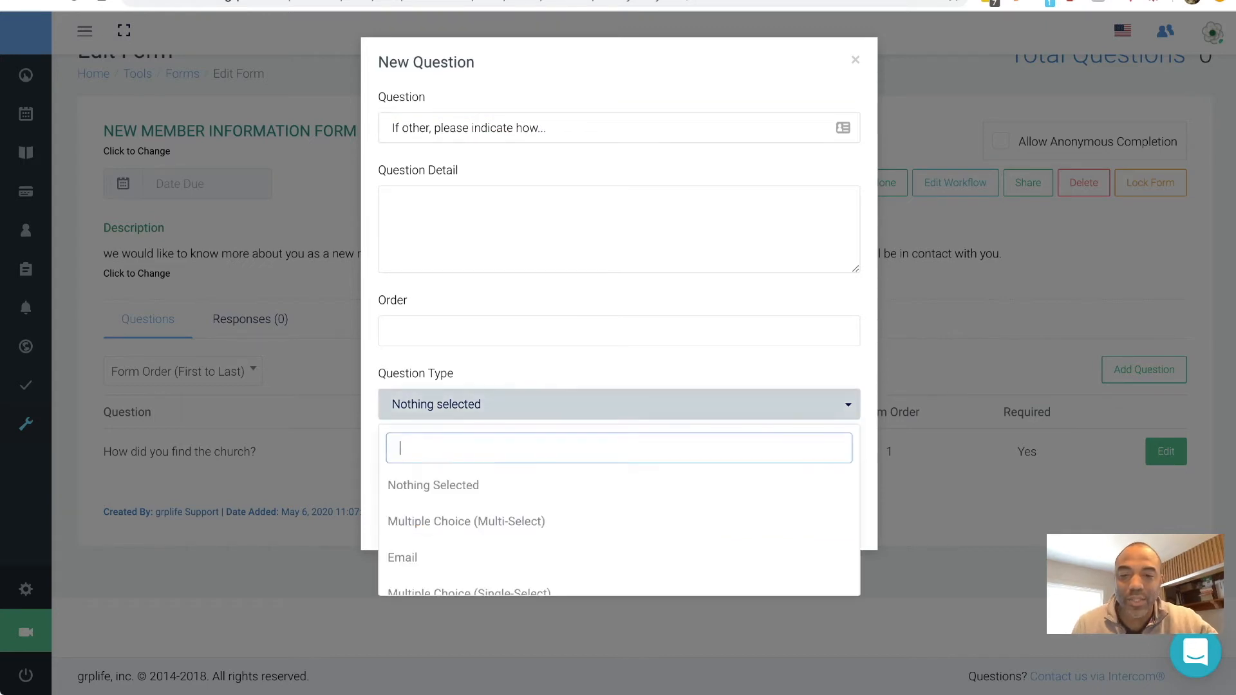
{"action": "scroll", "coordinate": [619, 522], "scroll_direction": "down", "scroll_amount": 3}
{"action": "scroll", "coordinate": [619, 509], "scroll_direction": "down", "scroll_amount": 2}
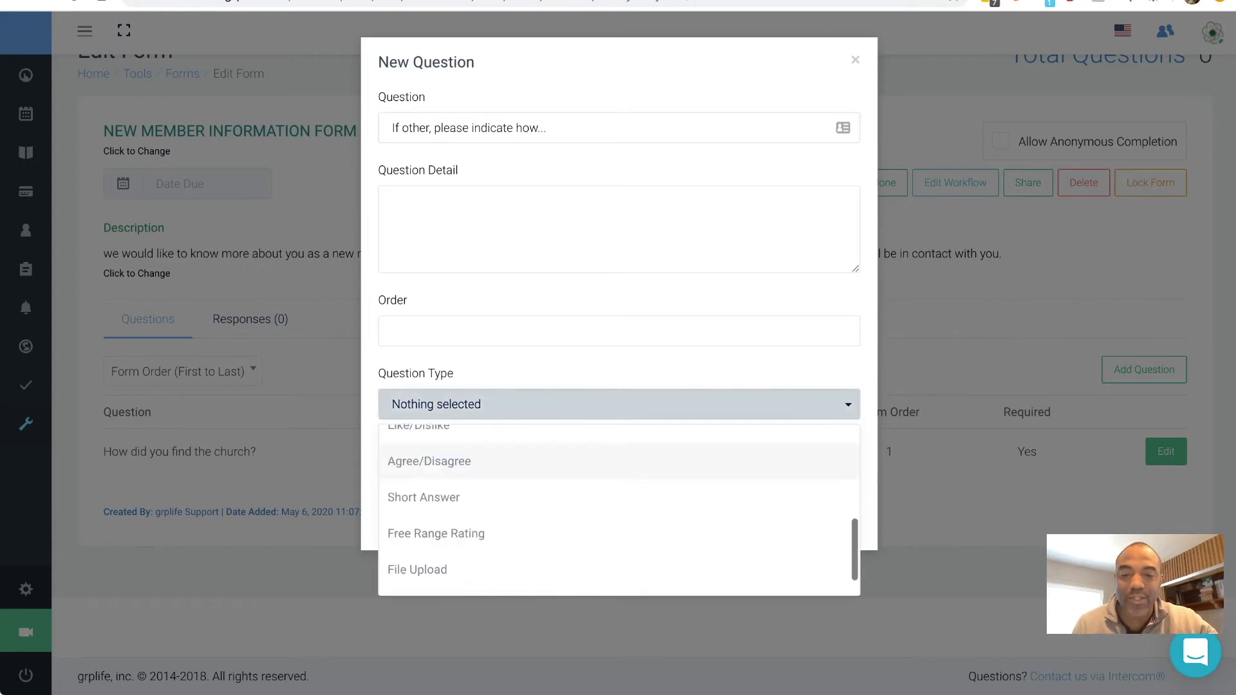
{"action": "left_click", "coordinate": [424, 497]}
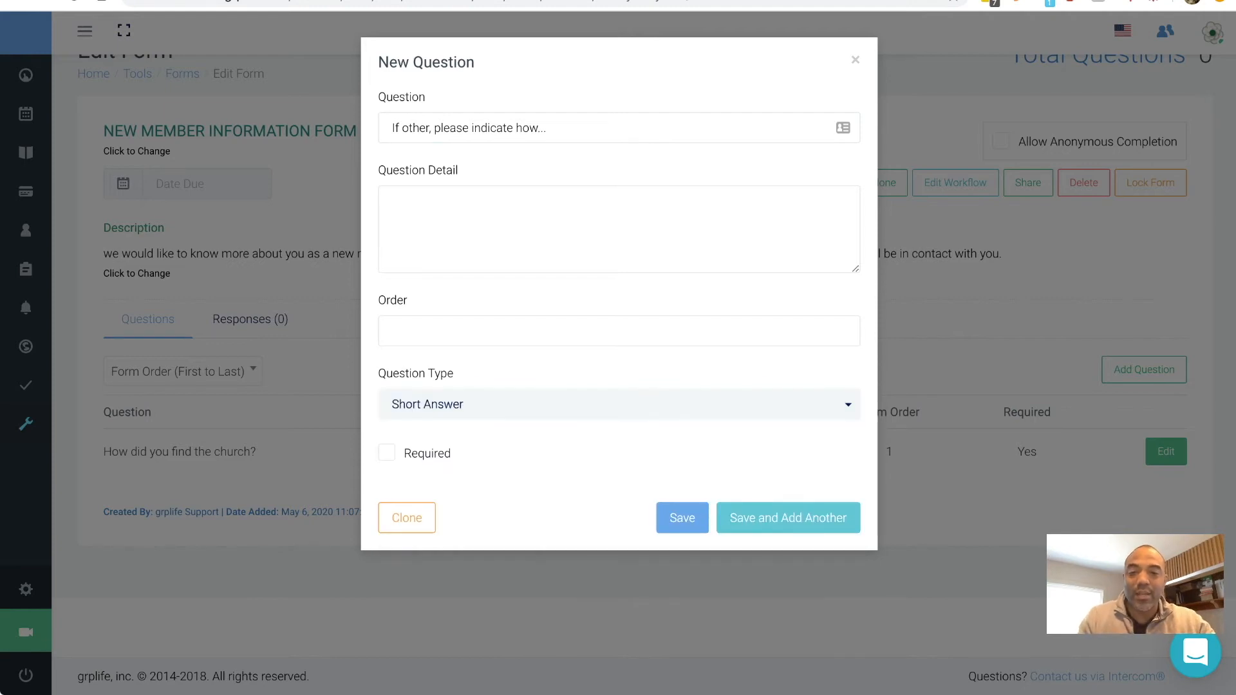
{"action": "left_click", "coordinate": [618, 331]}
{"action": "type", "text": "2"}
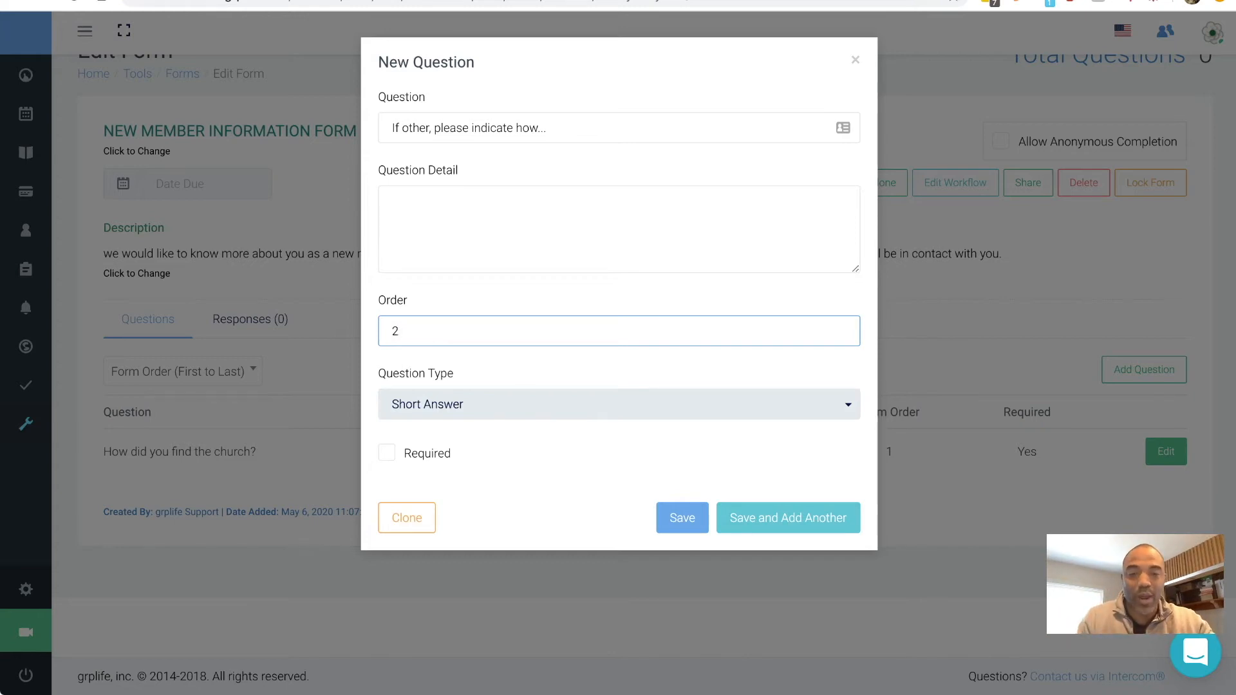
{"action": "left_click", "coordinate": [788, 517]}
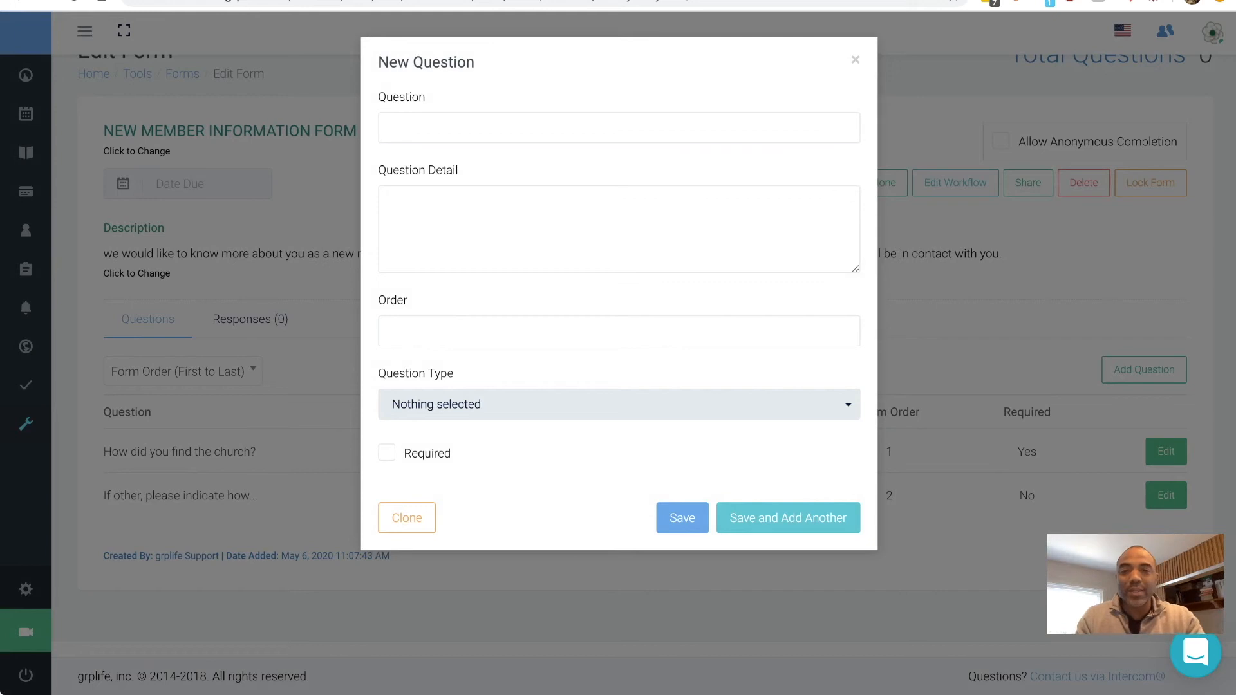
- Enter the question 'Have you been baptized?' with order 3 as a single-select multiple choice
{"action": "left_click", "coordinate": [618, 127]}
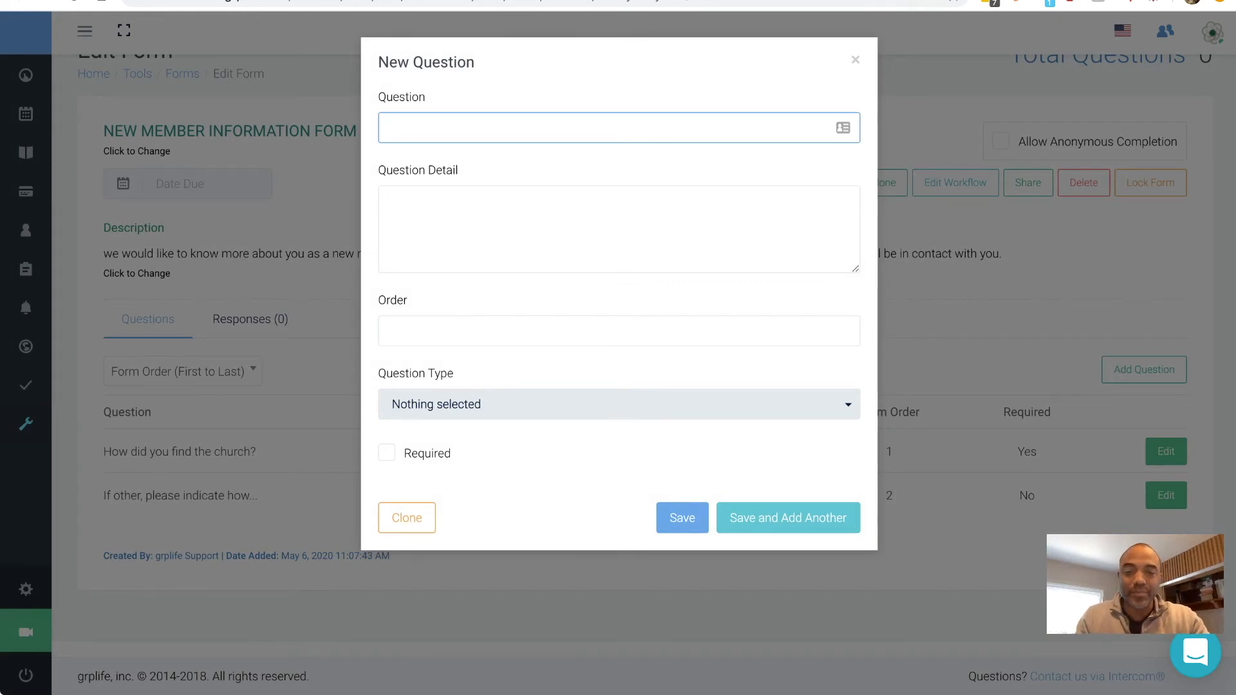
{"action": "type", "text": "Have you been baptised"}
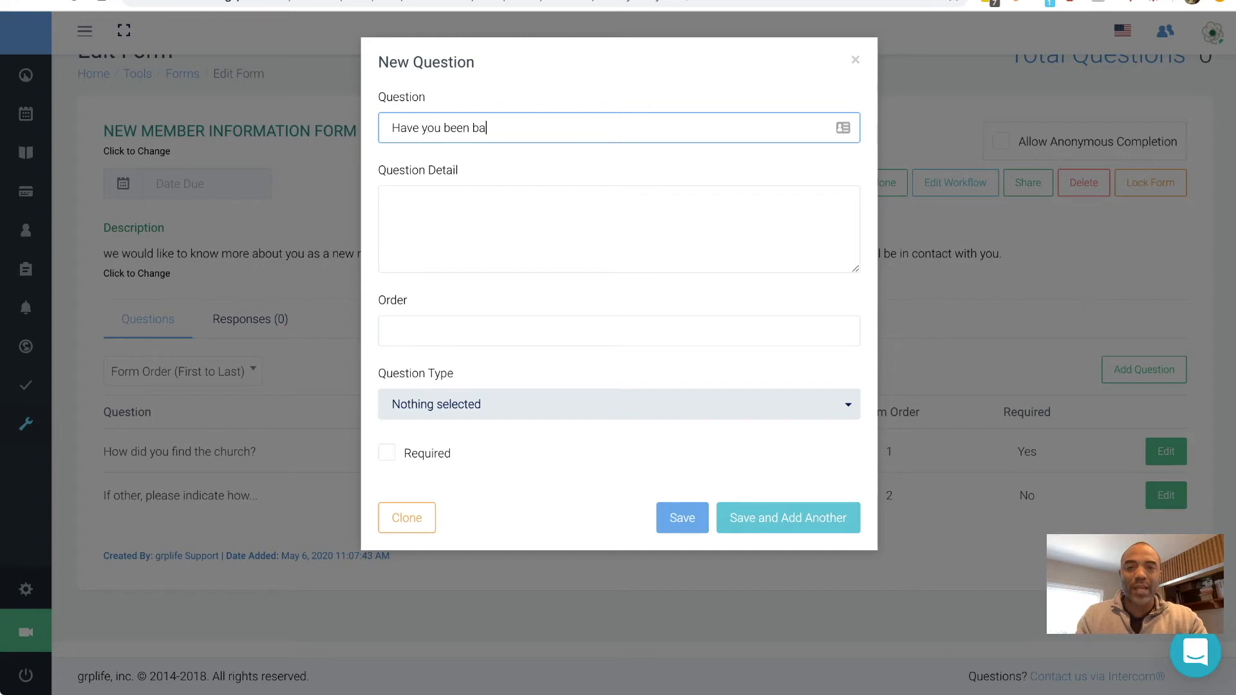
{"action": "key", "text": "BackSpace"}
{"action": "key", "text": "BackSpace"}
{"action": "key", "text": "BackSpace"}
{"action": "type", "text": "zed?"}
{"action": "key", "text": "Tab"}
{"action": "key", "text": "Tab"}
{"action": "type", "text": "3"}
{"action": "left_click", "coordinate": [620, 404]}
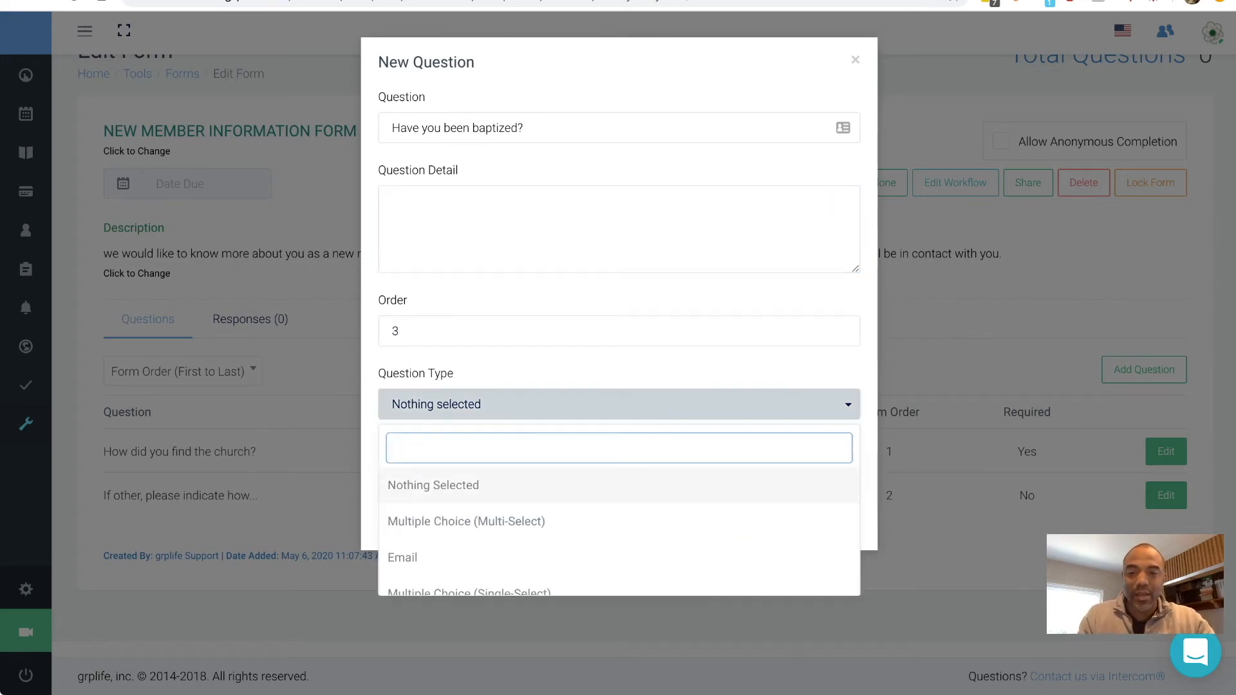
{"action": "scroll", "coordinate": [619, 557], "scroll_direction": "down", "scroll_amount": 3}
{"action": "scroll", "coordinate": [619, 554], "scroll_direction": "up", "scroll_amount": 3}
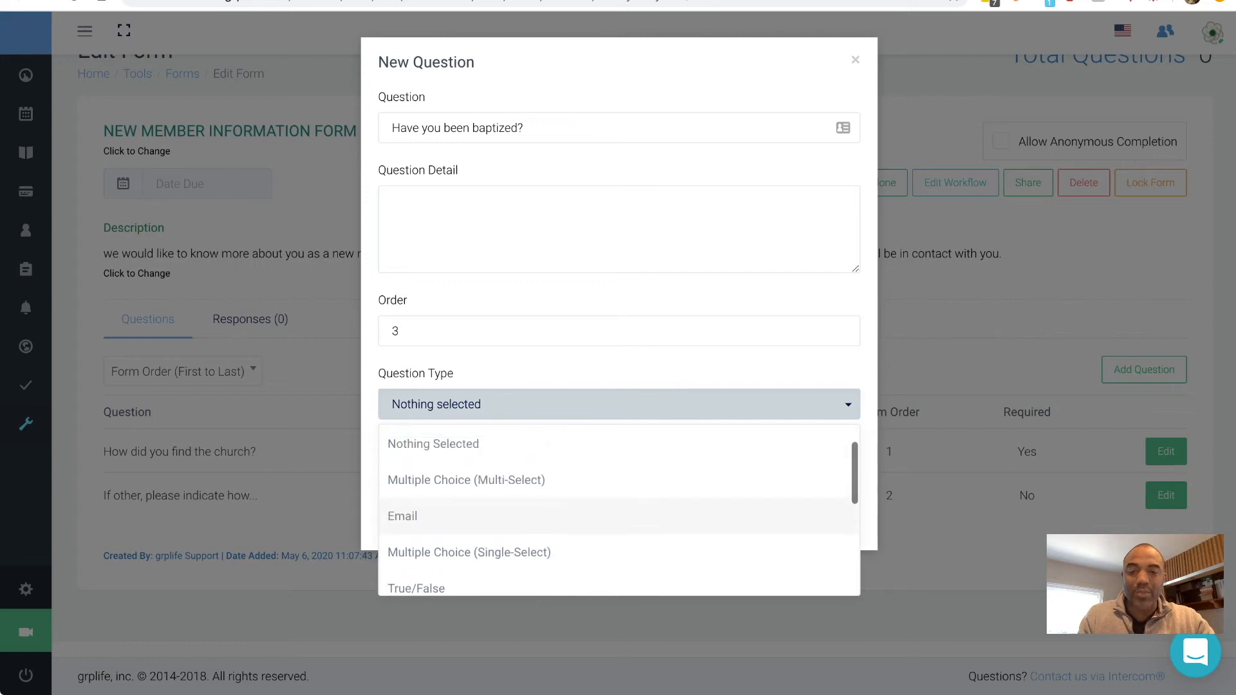
{"action": "left_click", "coordinate": [619, 552]}
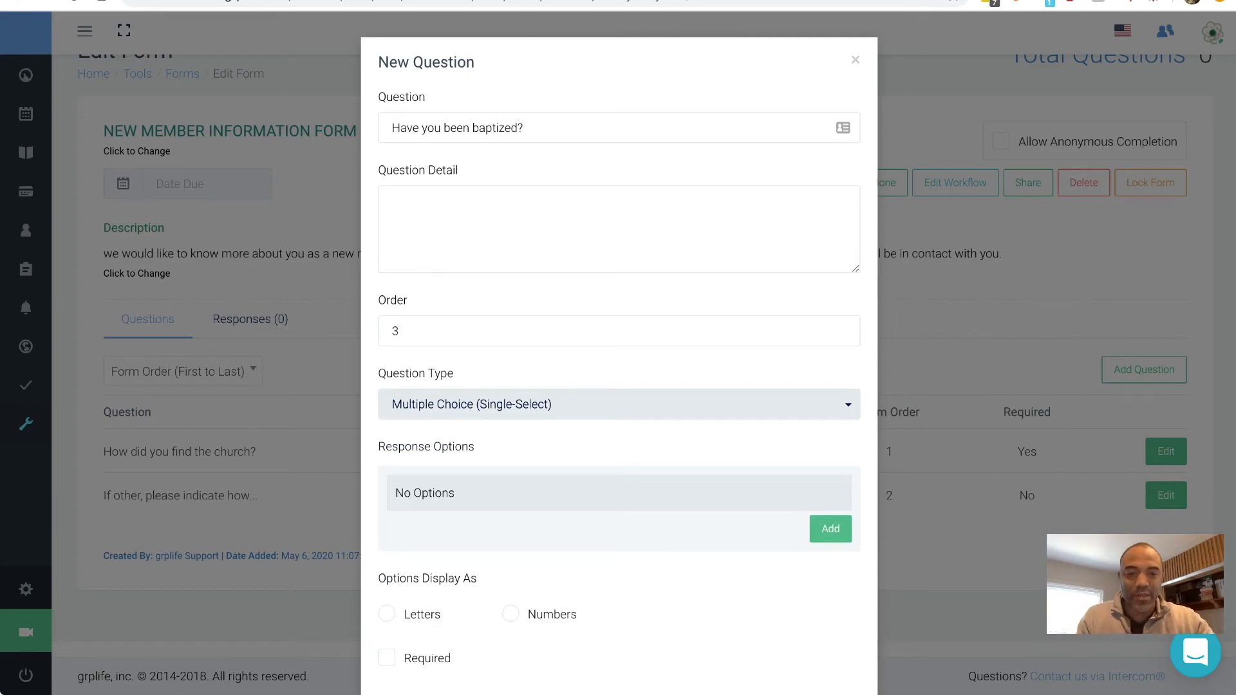
- Add answer options Yes (order 1) and No (order 2)
{"action": "left_click", "coordinate": [830, 528]}
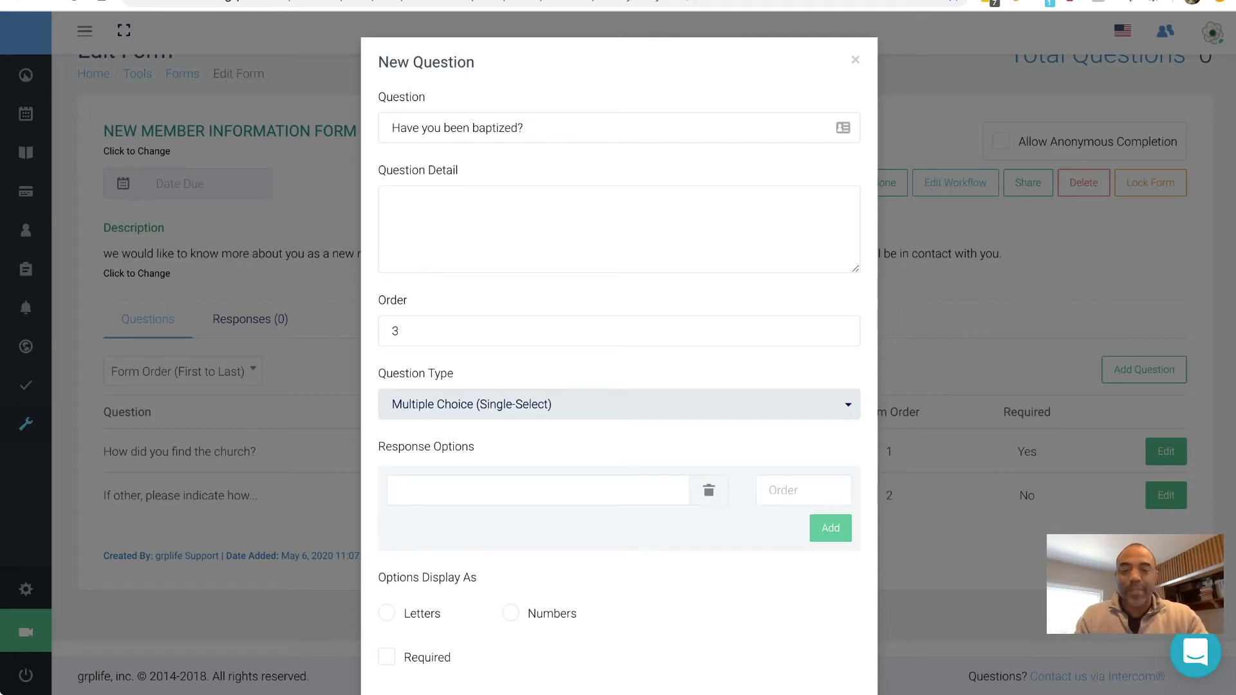
{"action": "left_click", "coordinate": [539, 491]}
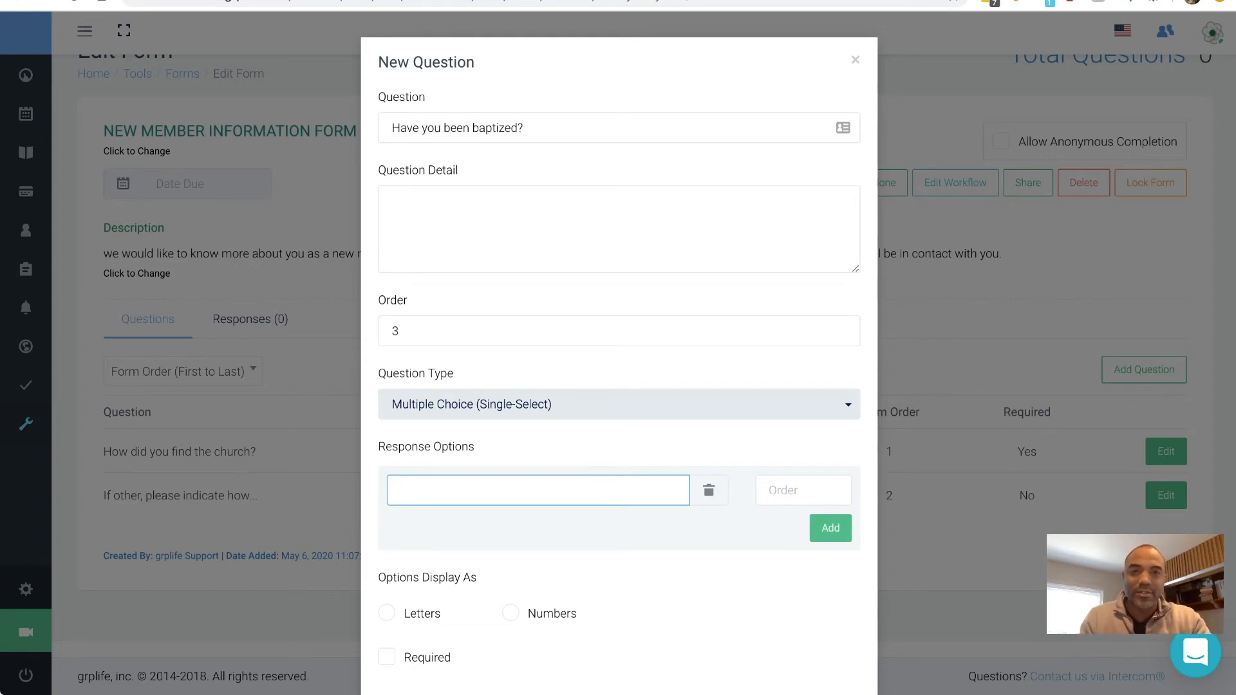
{"action": "type", "text": "Yes"}
{"action": "key", "text": "Tab"}
{"action": "type", "text": "1"}
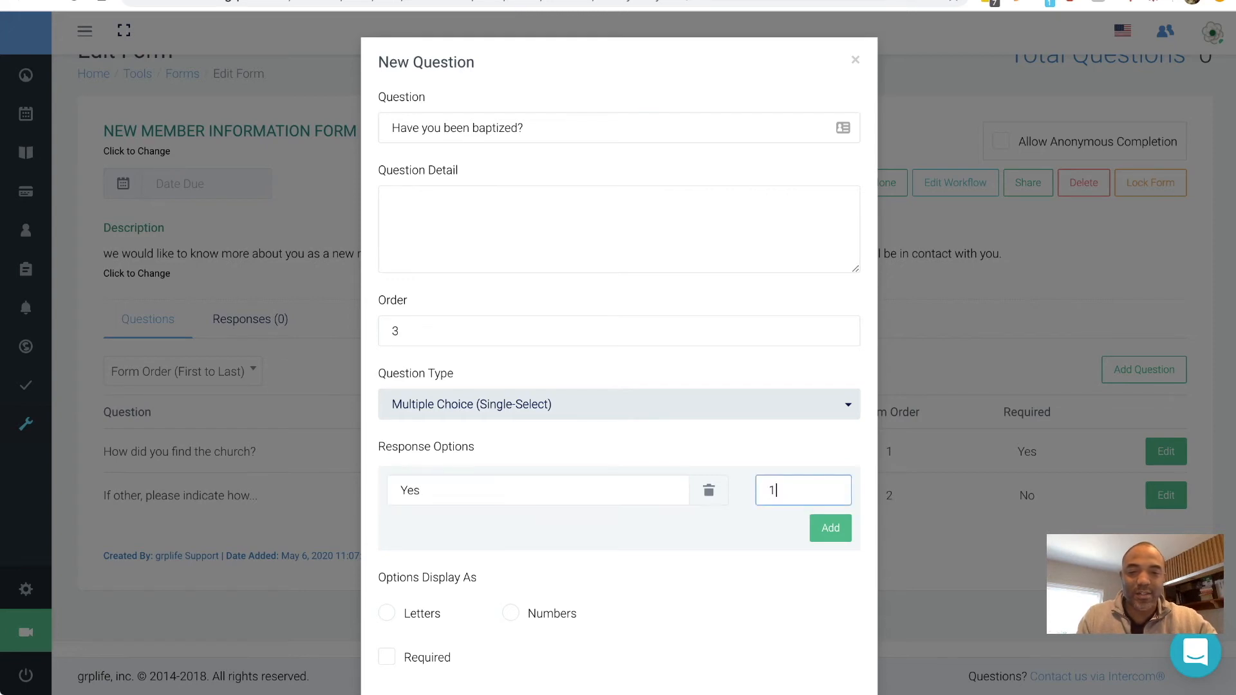
{"action": "key", "text": "Return"}
{"action": "type", "text": "No"}
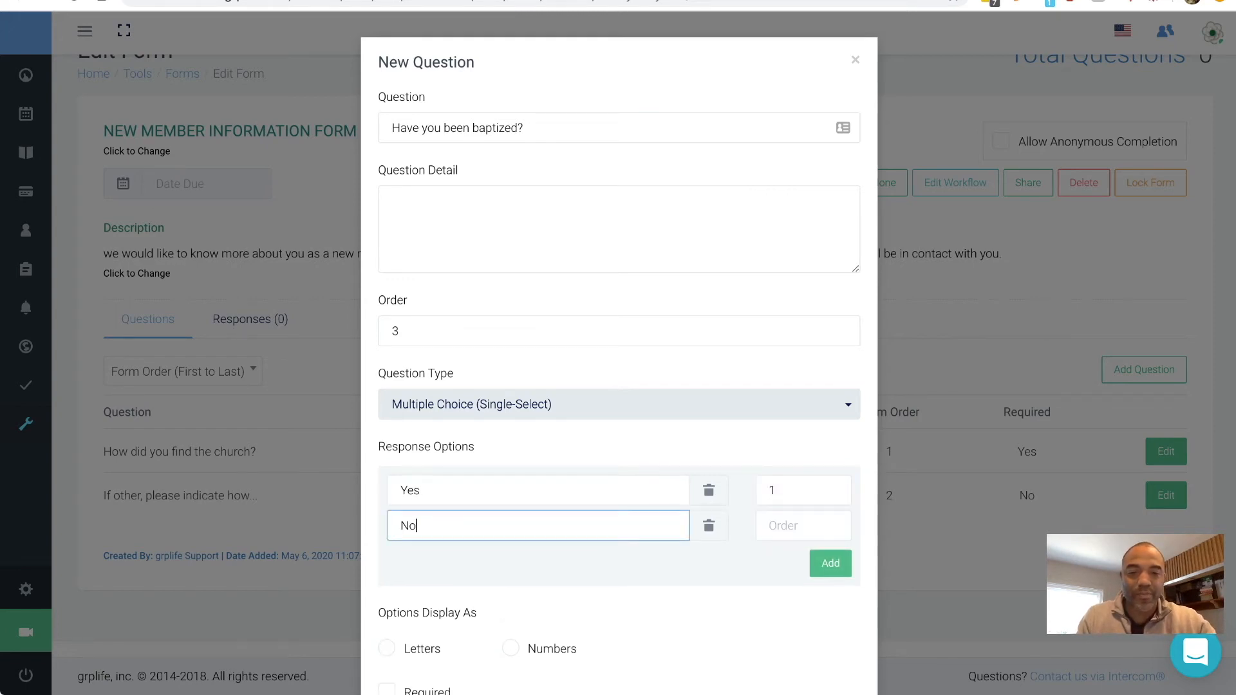
{"action": "key", "text": "Tab"}
{"action": "type", "text": "2"}
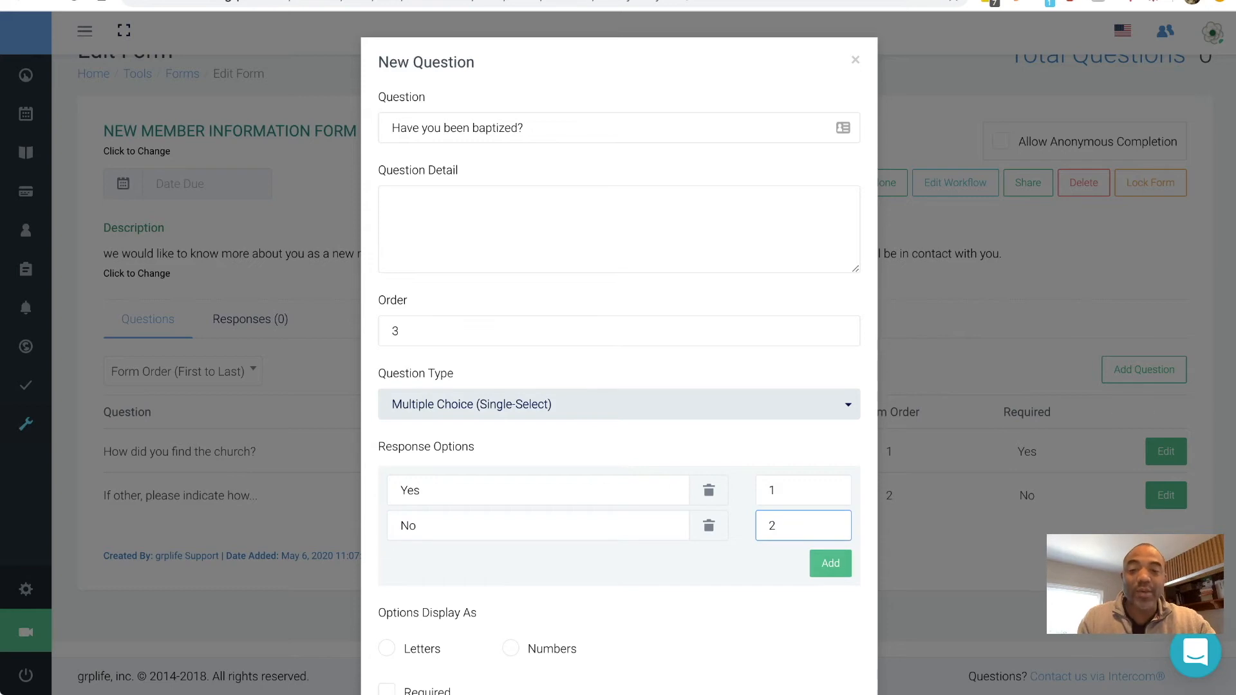
{"action": "scroll", "coordinate": [900, 456], "scroll_direction": "down", "scroll_amount": 2}
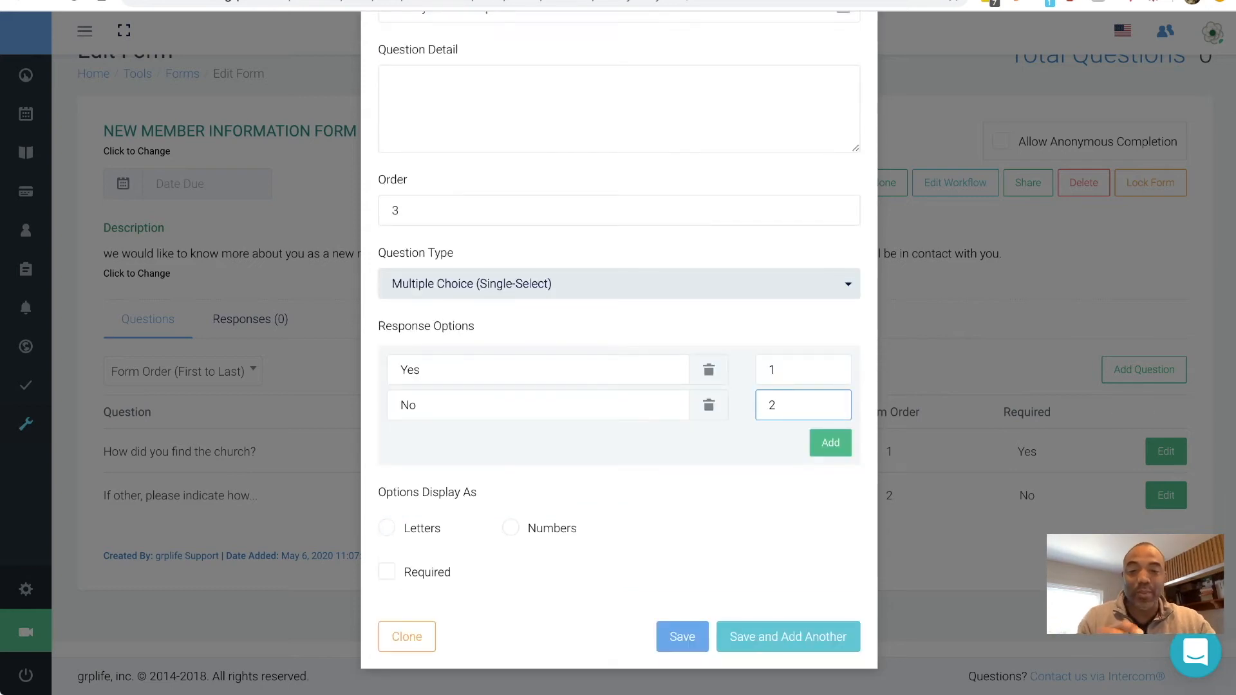
- Turn on letter labels and Required, then save and start another question
{"action": "key", "text": "Tab"}
{"action": "key", "text": "space"}
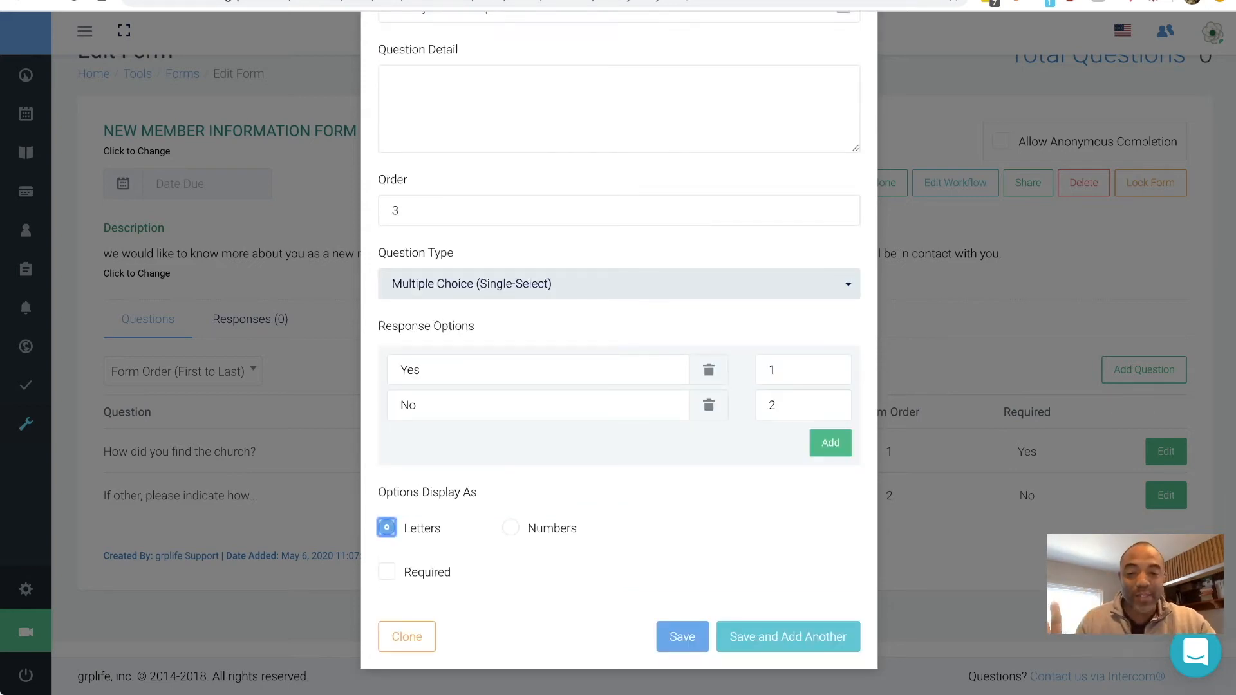
{"action": "key", "text": "Tab"}
{"action": "key", "text": "space"}
{"action": "key", "text": "Return"}
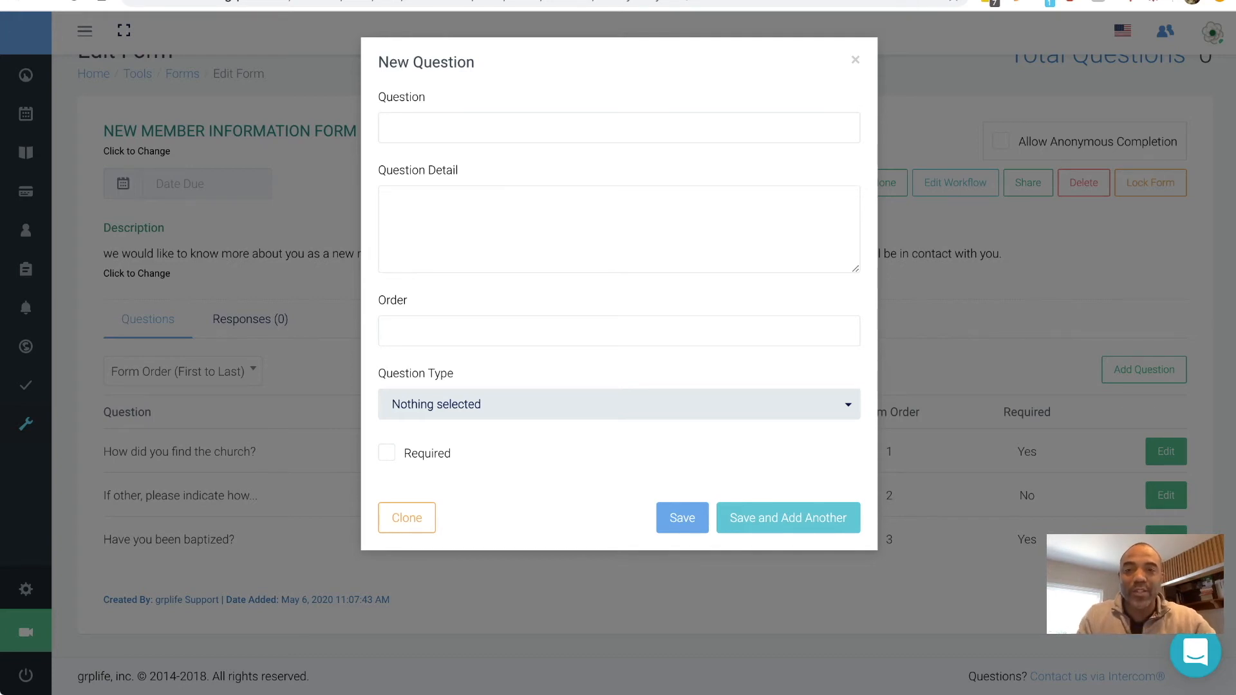
- Enter 'Please select the best day for a membership class' with evening-classes detail, order 4, multi-select
{"action": "left_click", "coordinate": [619, 128]}
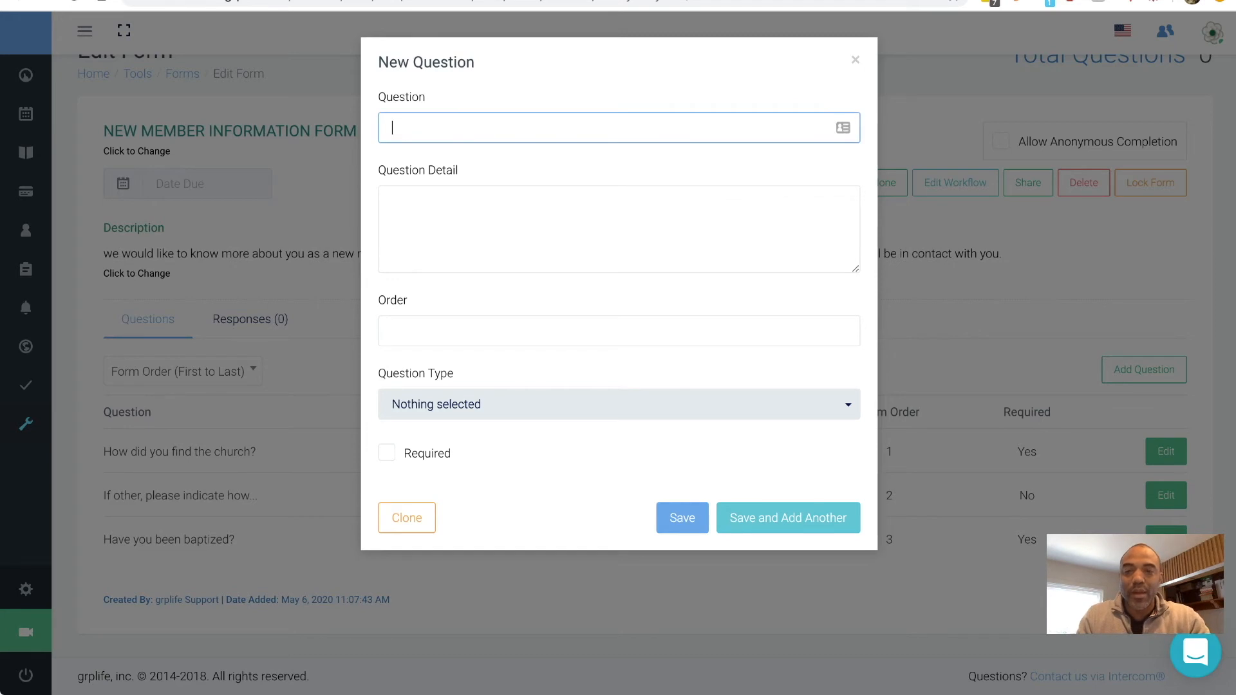
{"action": "type", "text": "A"}
{"action": "key", "text": "BackSpace"}
{"action": "type", "text": "Please select "}
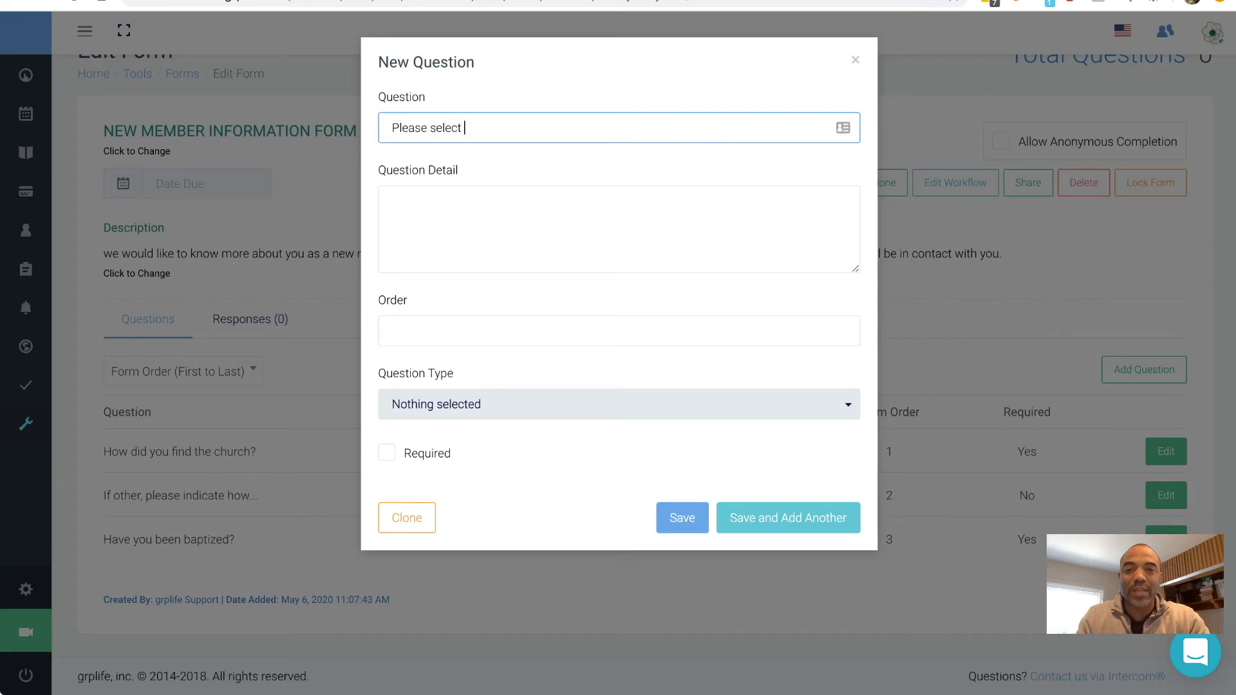
{"action": "type", "text": "the best day for "}
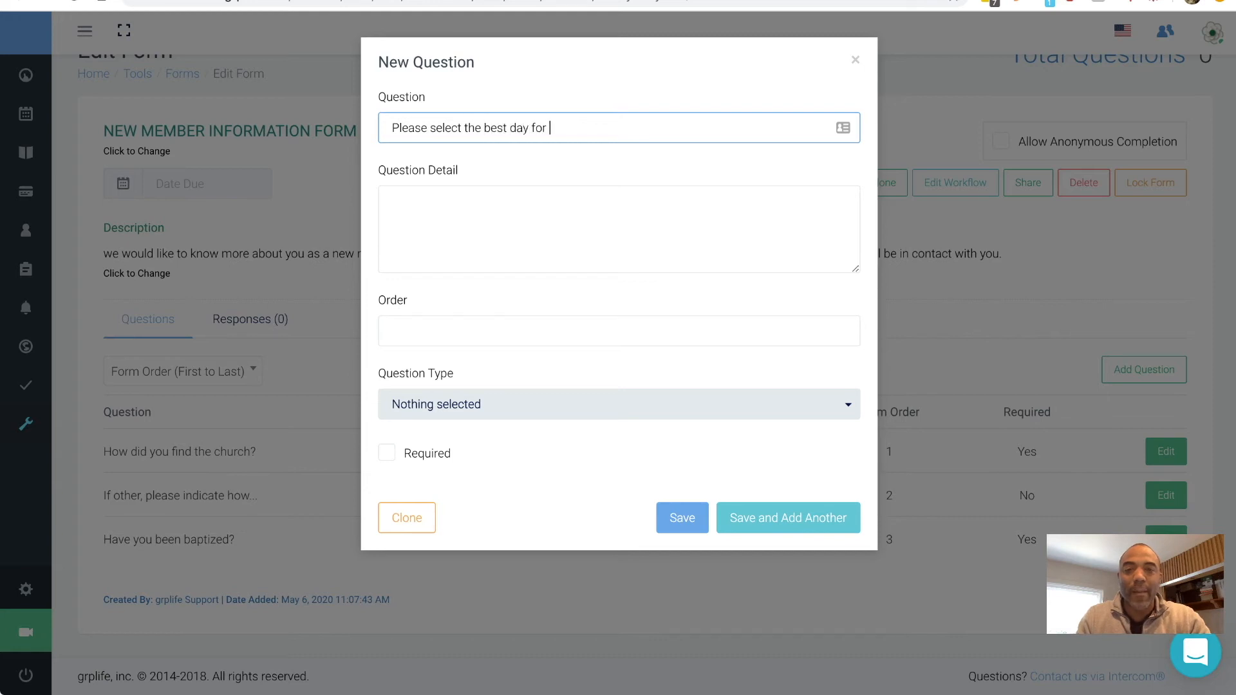
{"action": "type", "text": "a membershi"}
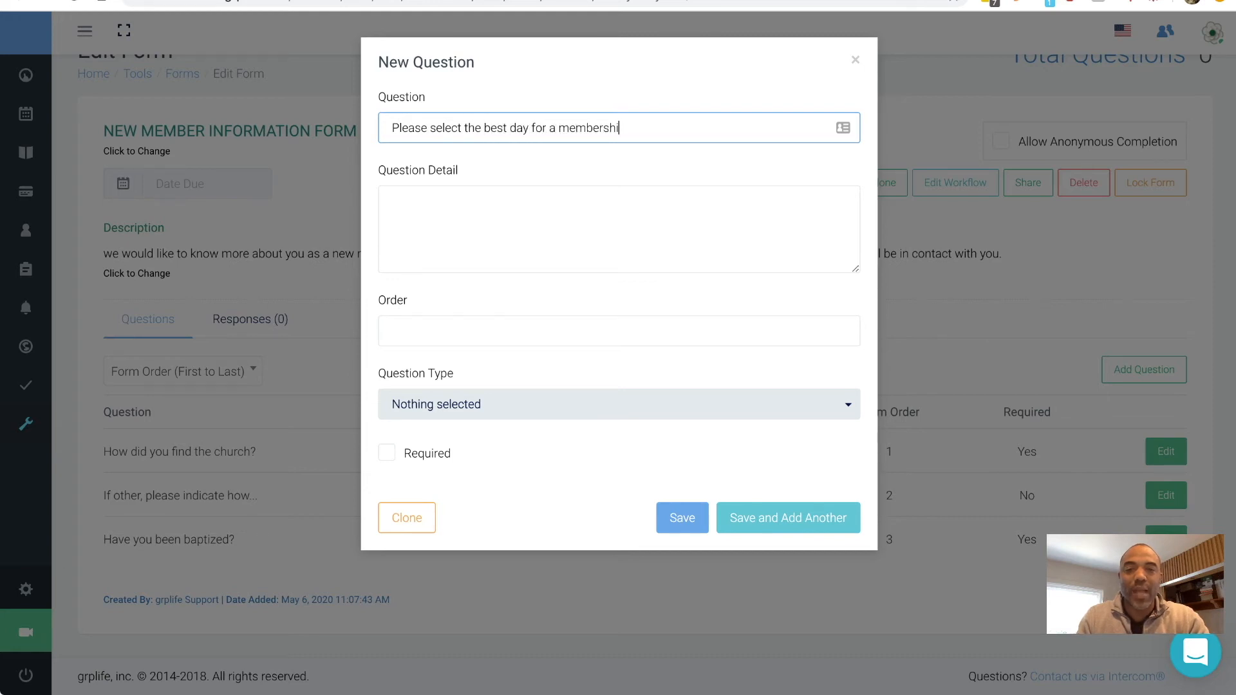
{"action": "type", "text": "p class"}
{"action": "key", "text": "Tab"}
{"action": "type", "text": "Cla"}
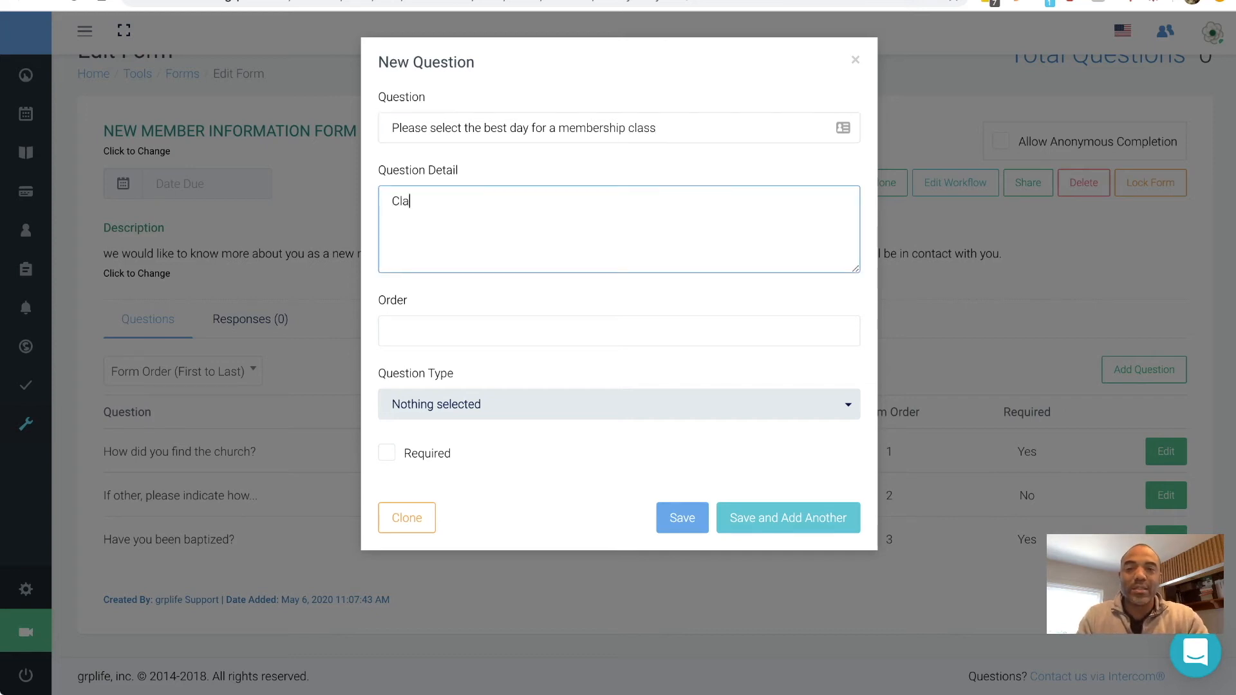
{"action": "type", "text": "sses are generally held in the evenings"}
{"action": "key", "text": "Tab"}
{"action": "type", "text": "4"}
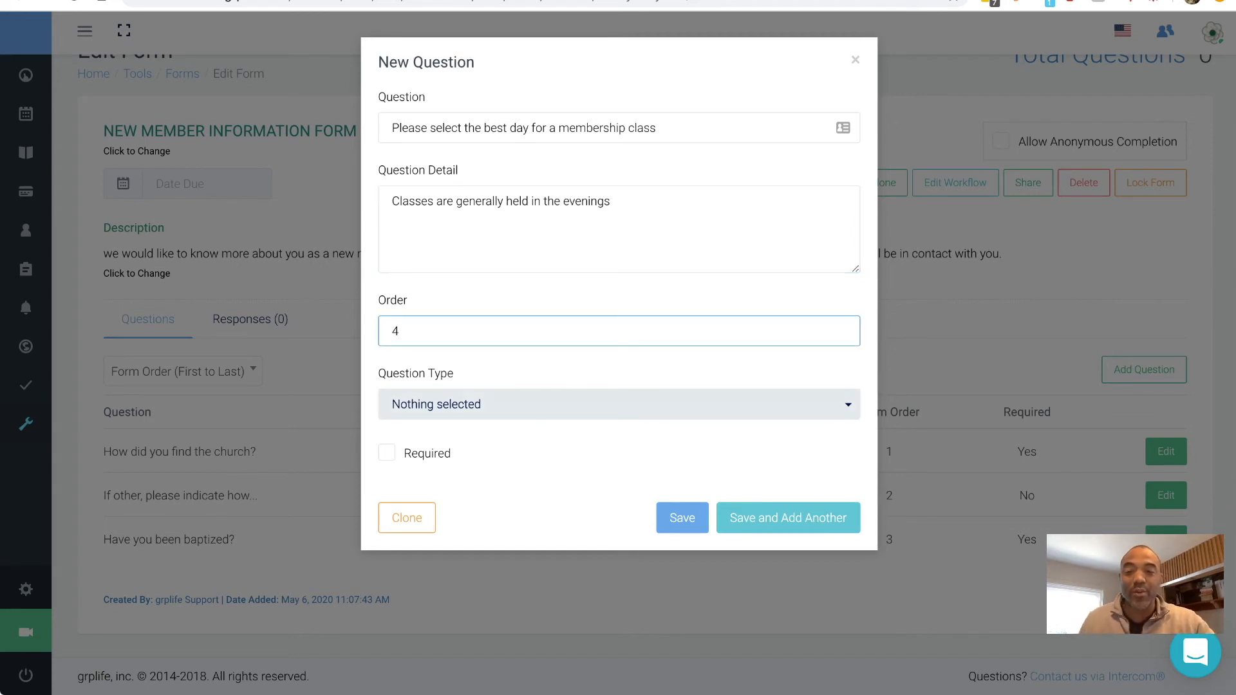
{"action": "left_click", "coordinate": [619, 404]}
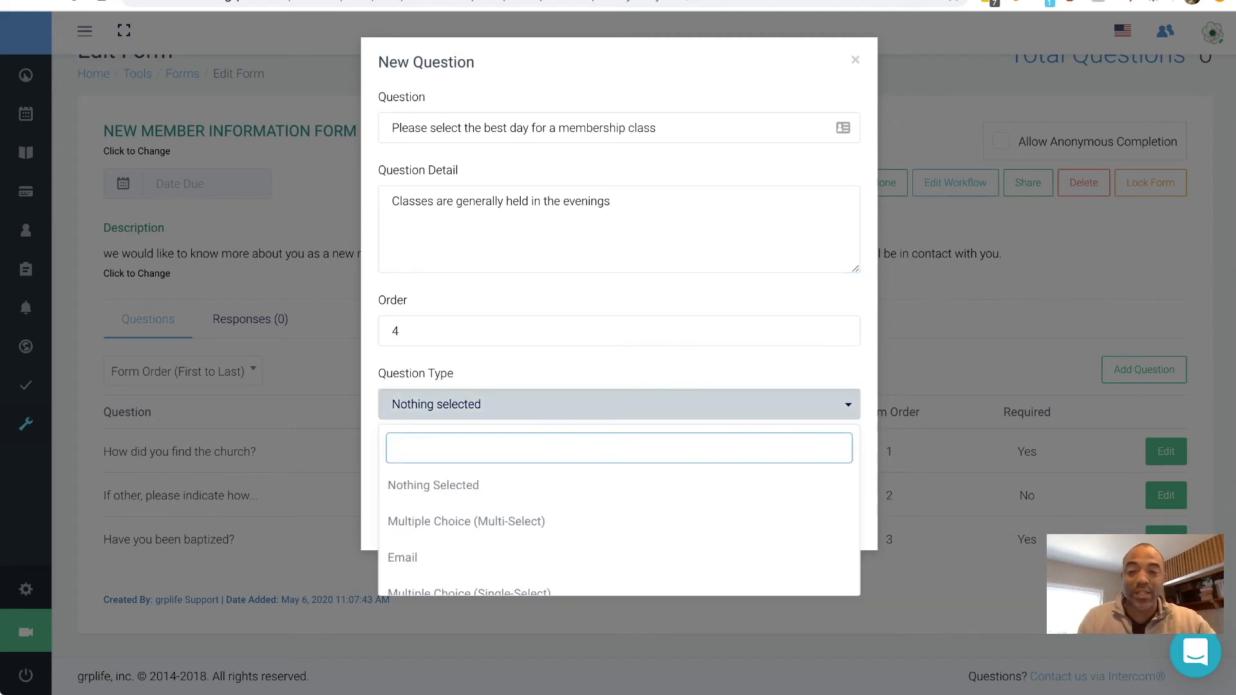
{"action": "key", "text": "Down"}
{"action": "key", "text": "Down"}
{"action": "key", "text": "Down"}
{"action": "key", "text": "Up"}
{"action": "key", "text": "Return"}
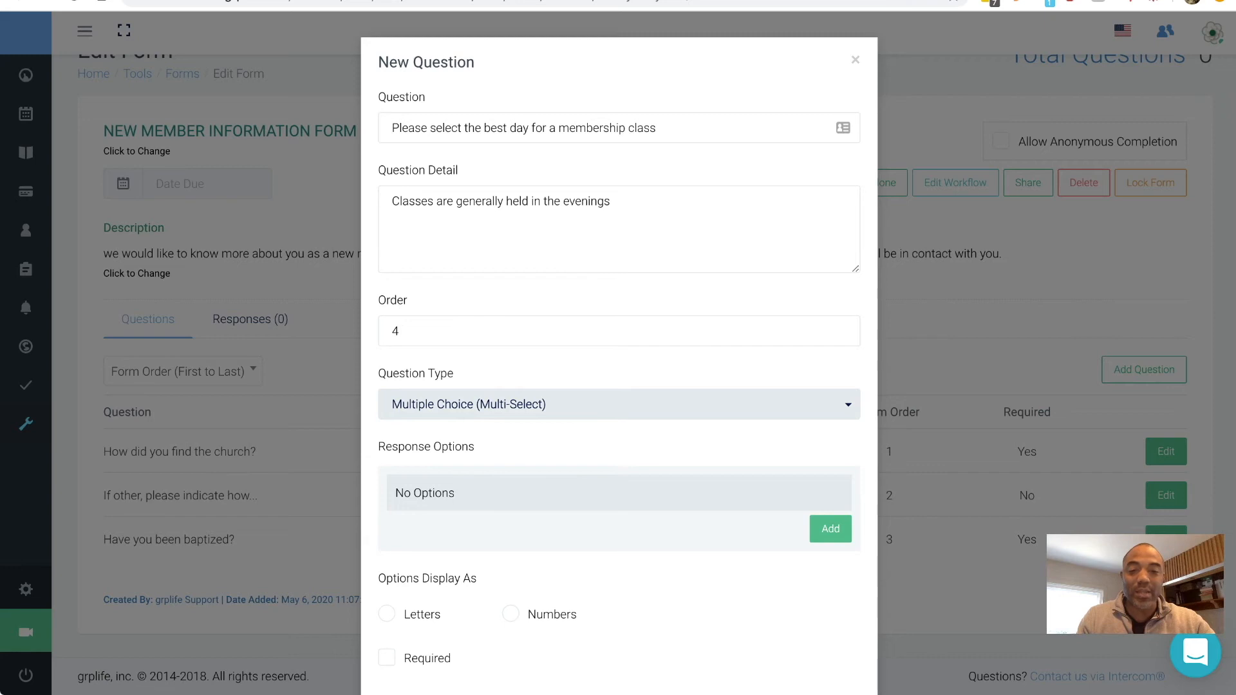
- Add answer options Monday's (order 1) and Tuesday's (order 2)
{"action": "left_click", "coordinate": [830, 529]}
{"action": "left_click", "coordinate": [537, 491]}
{"action": "type", "text": "Mo"}
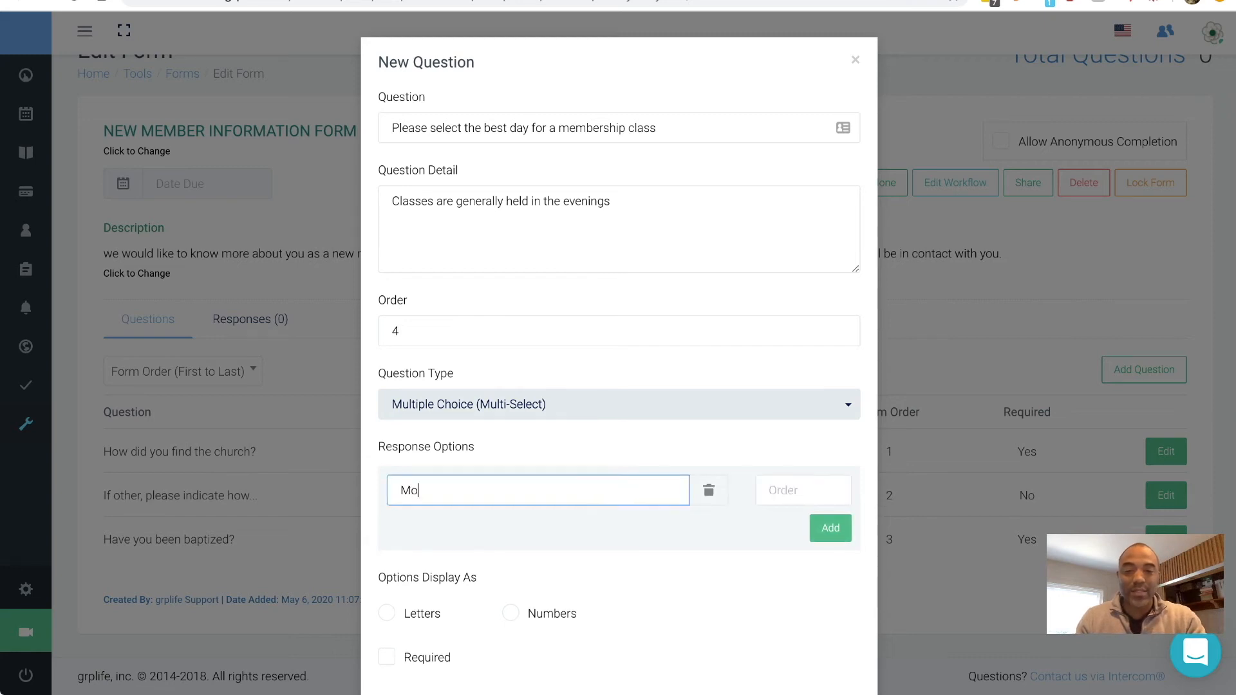
{"action": "type", "text": "nday's"}
{"action": "type", "text": "1"}
{"action": "key", "text": "Tab"}
{"action": "key", "text": "Return"}
{"action": "type", "text": "Tuesdya"}
{"action": "key", "text": "BackSpace"}
{"action": "type", "text": "ays"}
{"action": "key", "text": "BackSpace"}
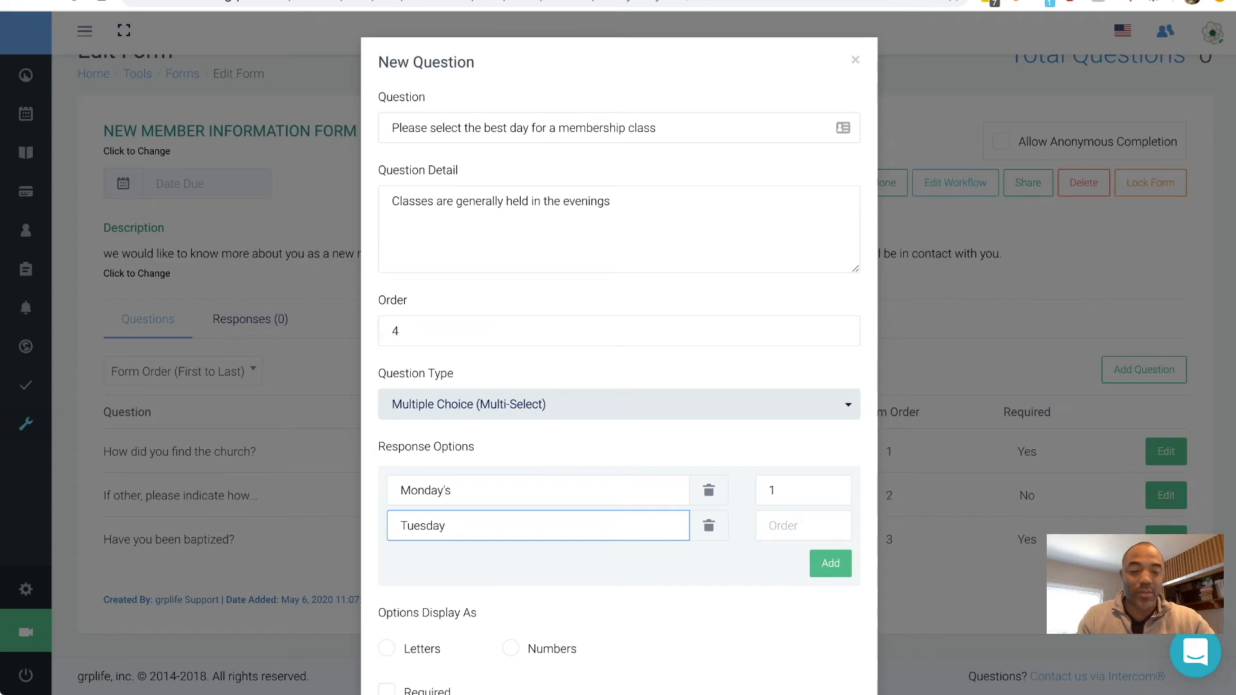
{"action": "type", "text": "'s"}
{"action": "key", "text": "Tab"}
{"action": "type", "text": "2"}
{"action": "scroll", "coordinate": [619, 404], "scroll_direction": "down", "scroll_amount": 2}
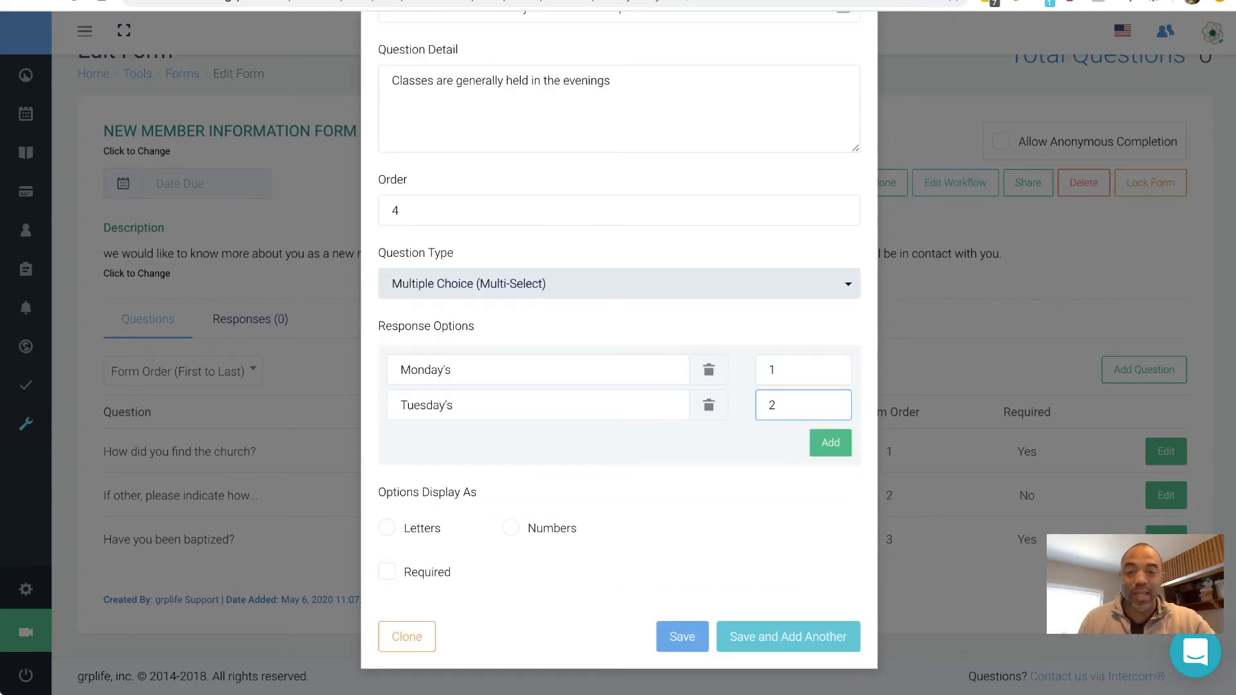
- Turn on letter labels and Required, save the question, and close the editor
{"action": "key", "text": "Tab"}
{"action": "key", "text": "space"}
{"action": "key", "text": "Tab"}
{"action": "key", "text": "space"}
{"action": "key", "text": "Tab"}
{"action": "key", "text": "Return"}
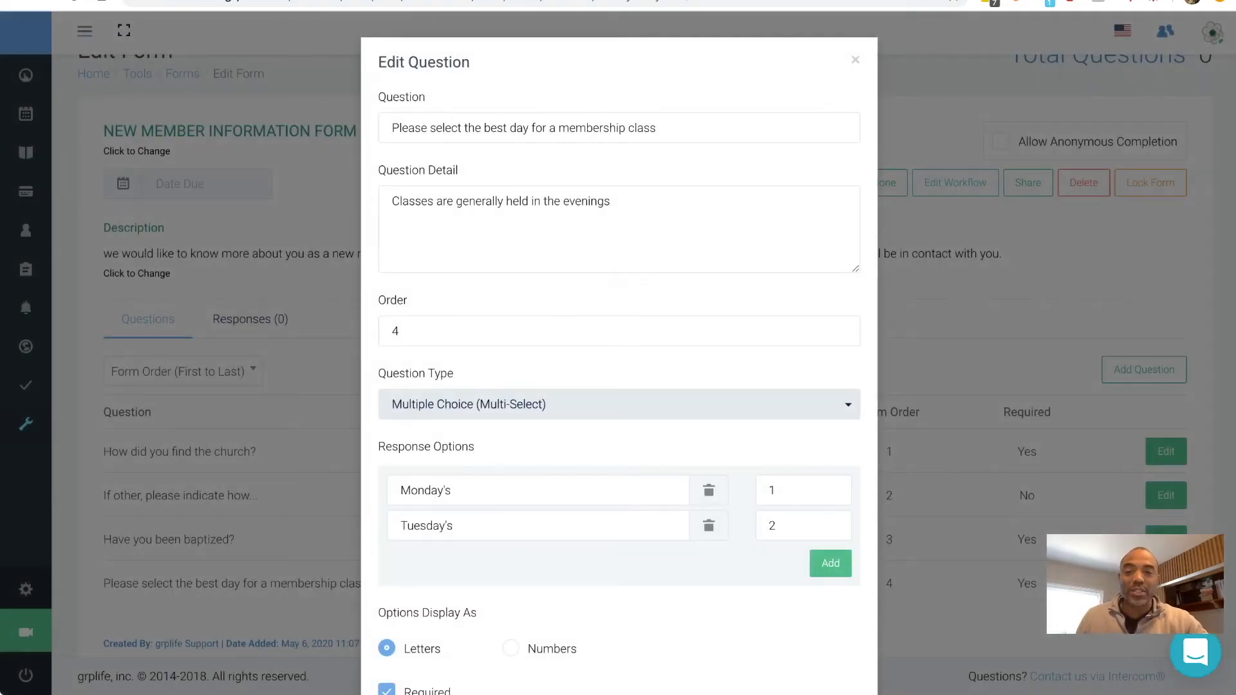
{"action": "left_click", "coordinate": [855, 59]}
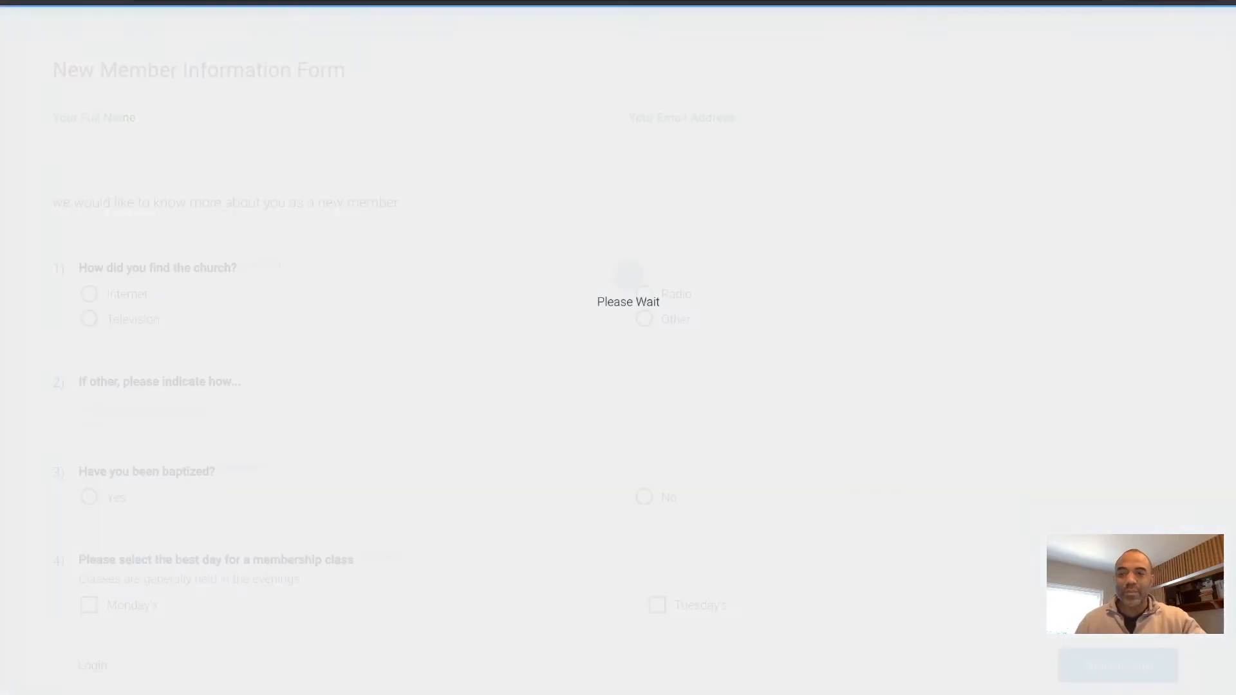
- Tick and untick Monday's and Tuesday's on the live form to test the class-day checkboxes
{"action": "scroll", "coordinate": [618, 348], "scroll_direction": "down", "scroll_amount": 2}
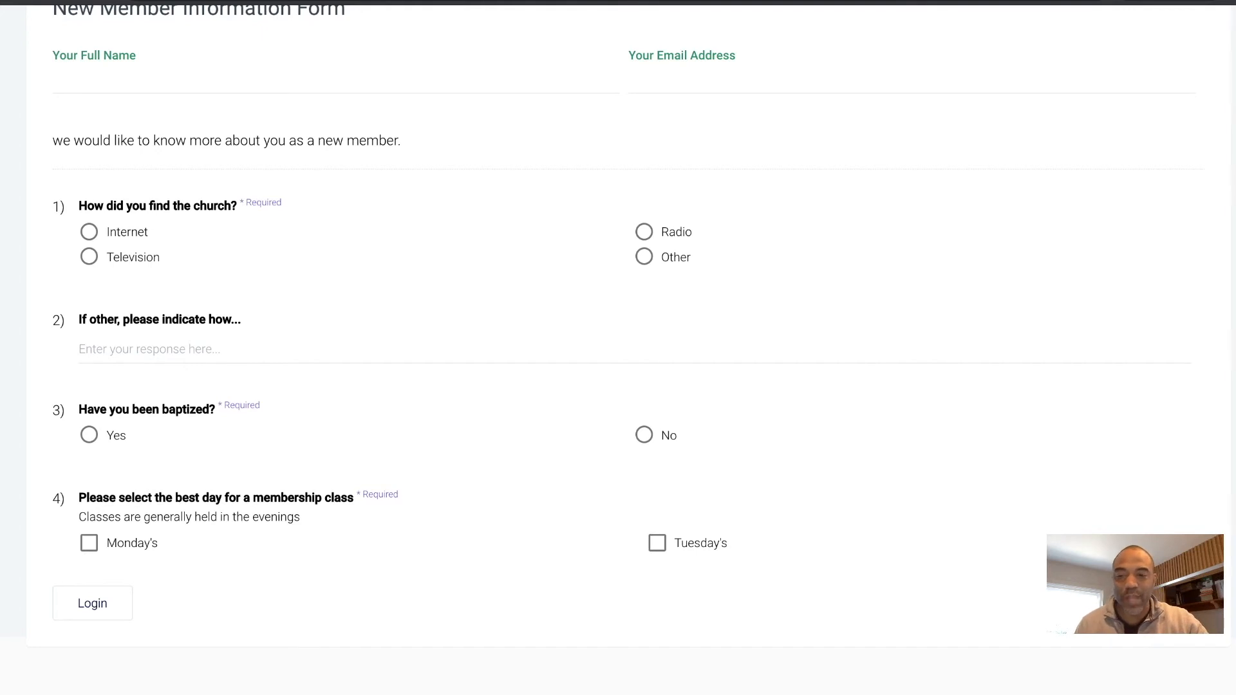
{"action": "left_click", "coordinate": [89, 544]}
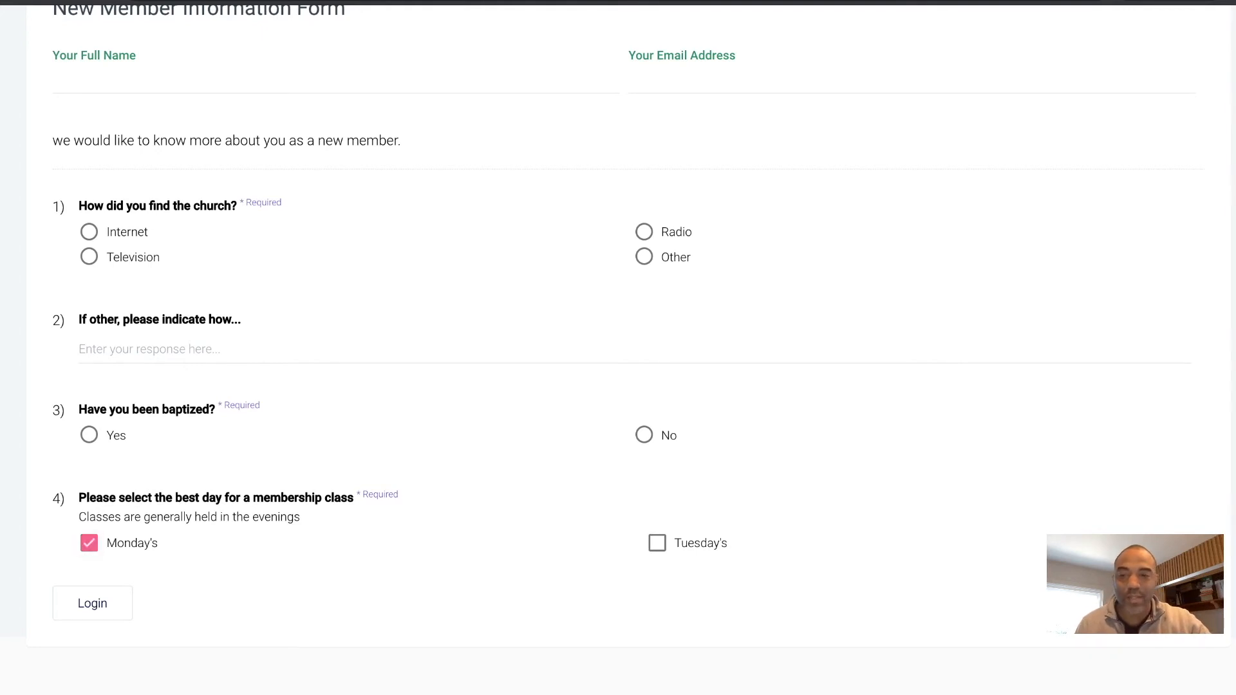
{"action": "left_click", "coordinate": [656, 543]}
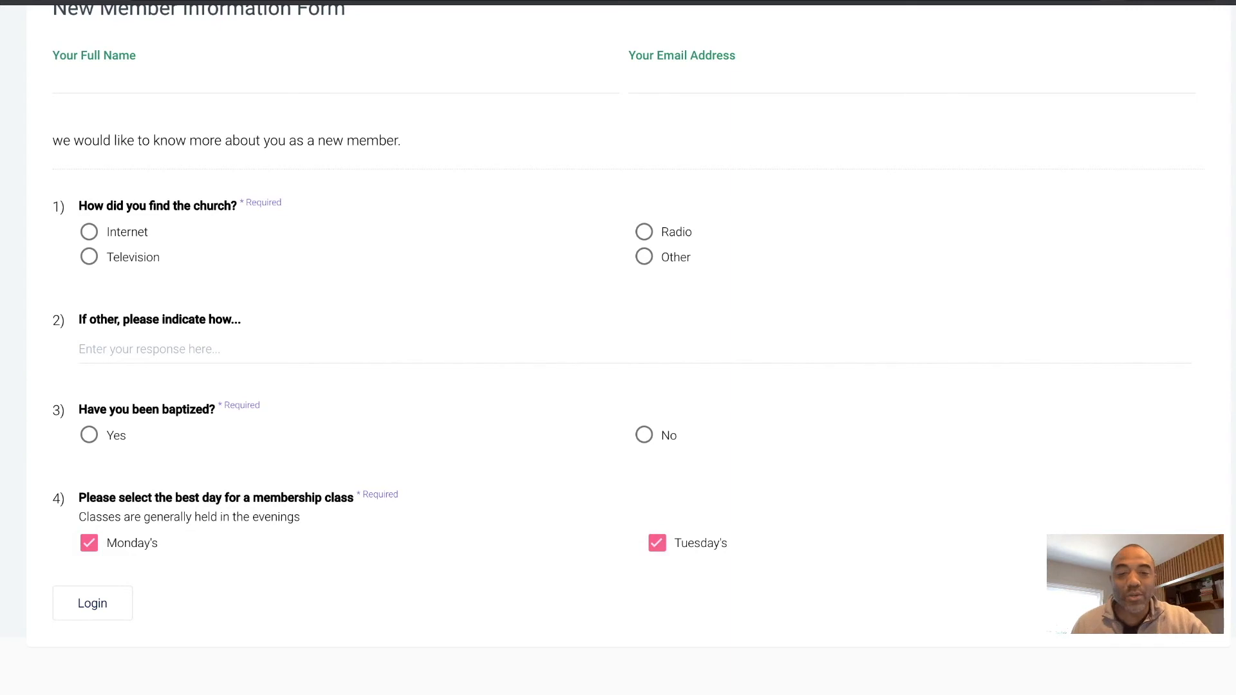
{"action": "left_click", "coordinate": [89, 543]}
{"action": "left_click", "coordinate": [656, 544]}
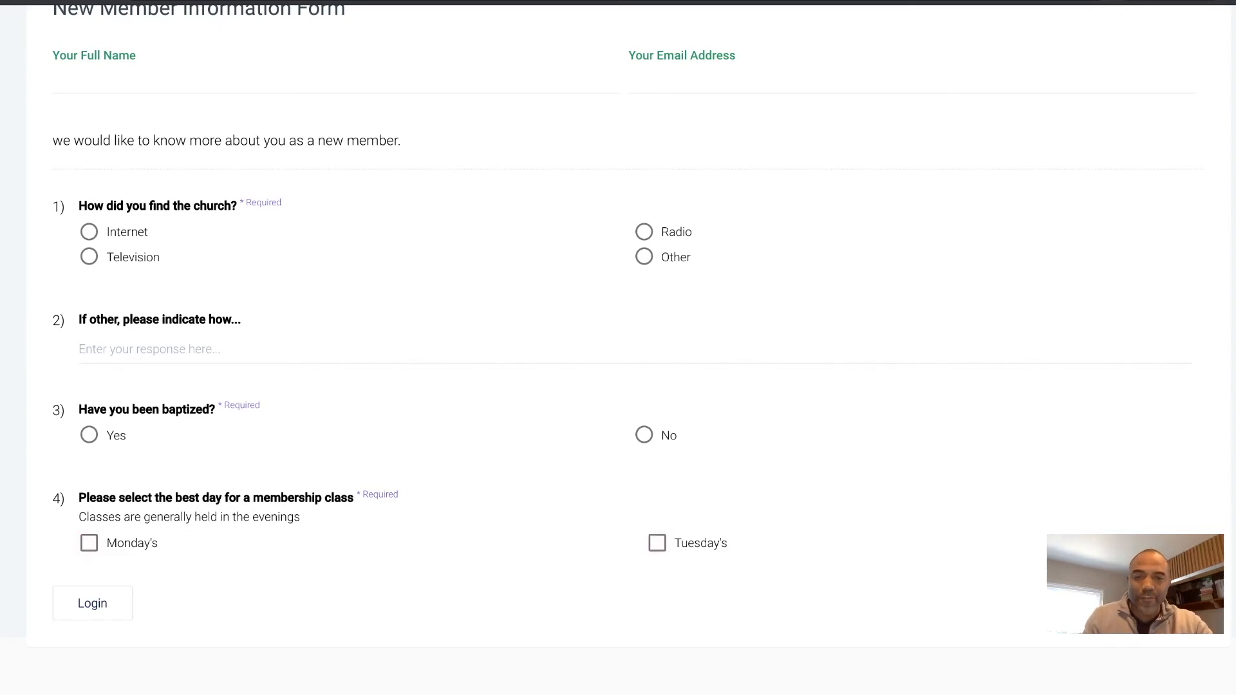
{"action": "scroll", "coordinate": [618, 347], "scroll_direction": "up", "scroll_amount": 1}
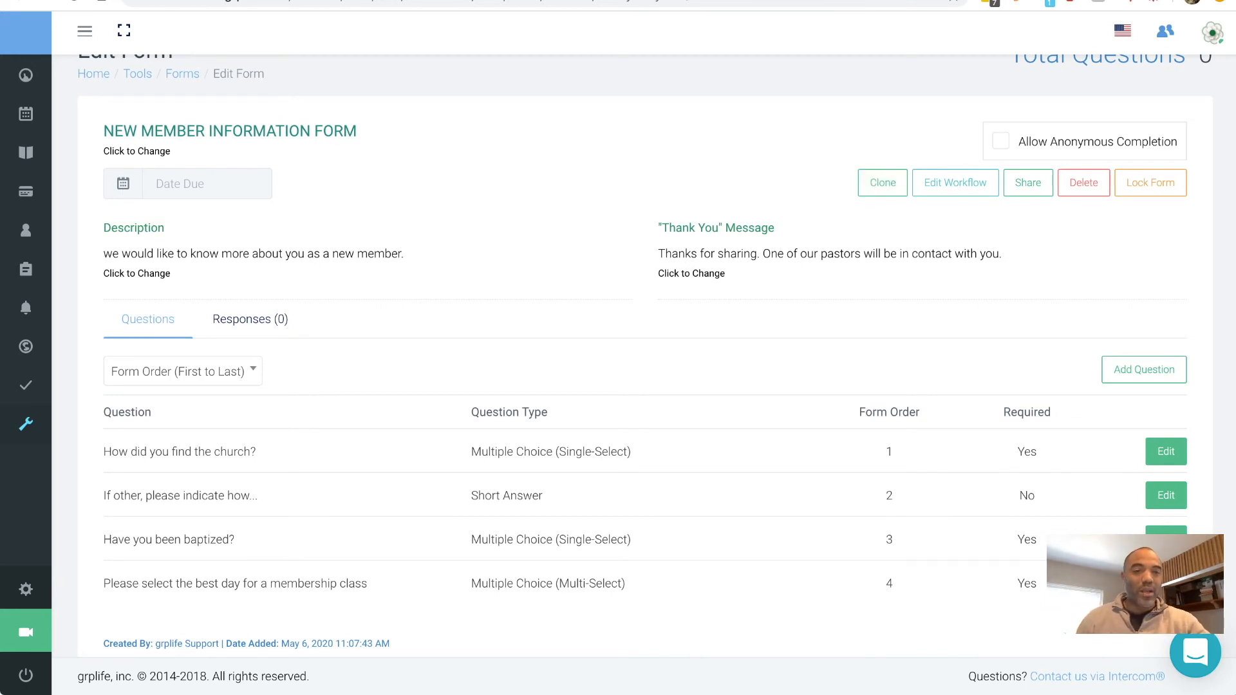
- Open Edit Workflow for the New Member Information Form
{"action": "left_click", "coordinate": [956, 182]}
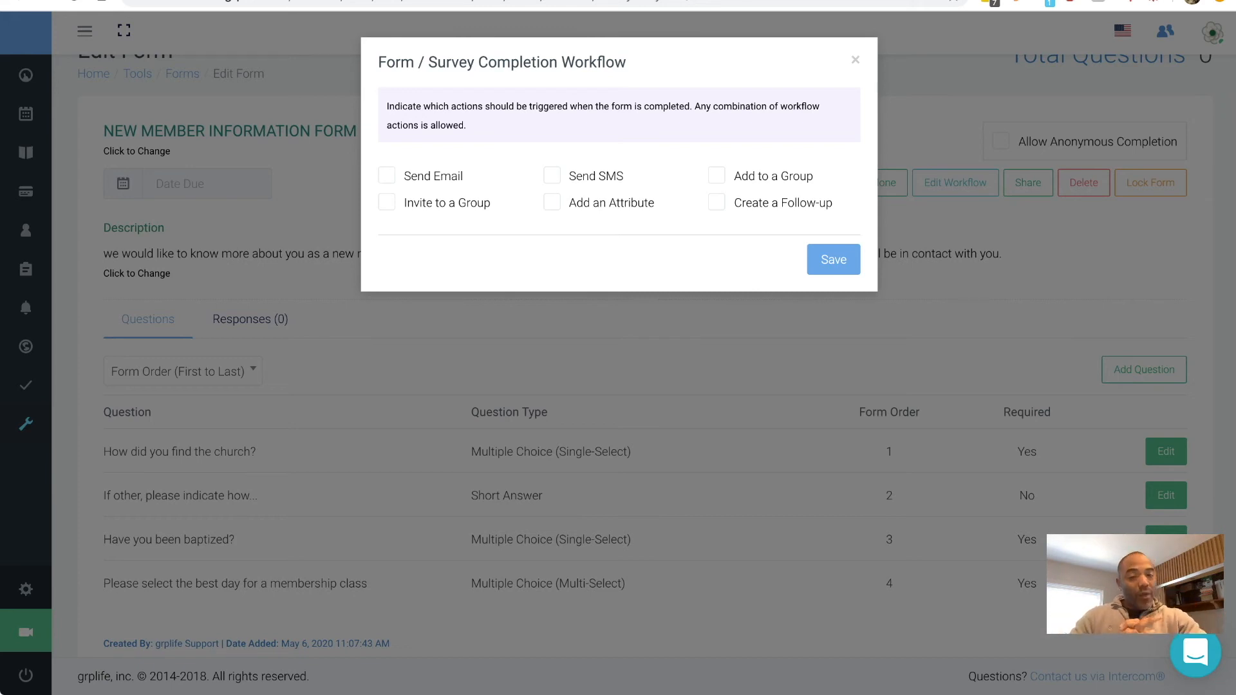
{"action": "left_click", "coordinate": [387, 175]}
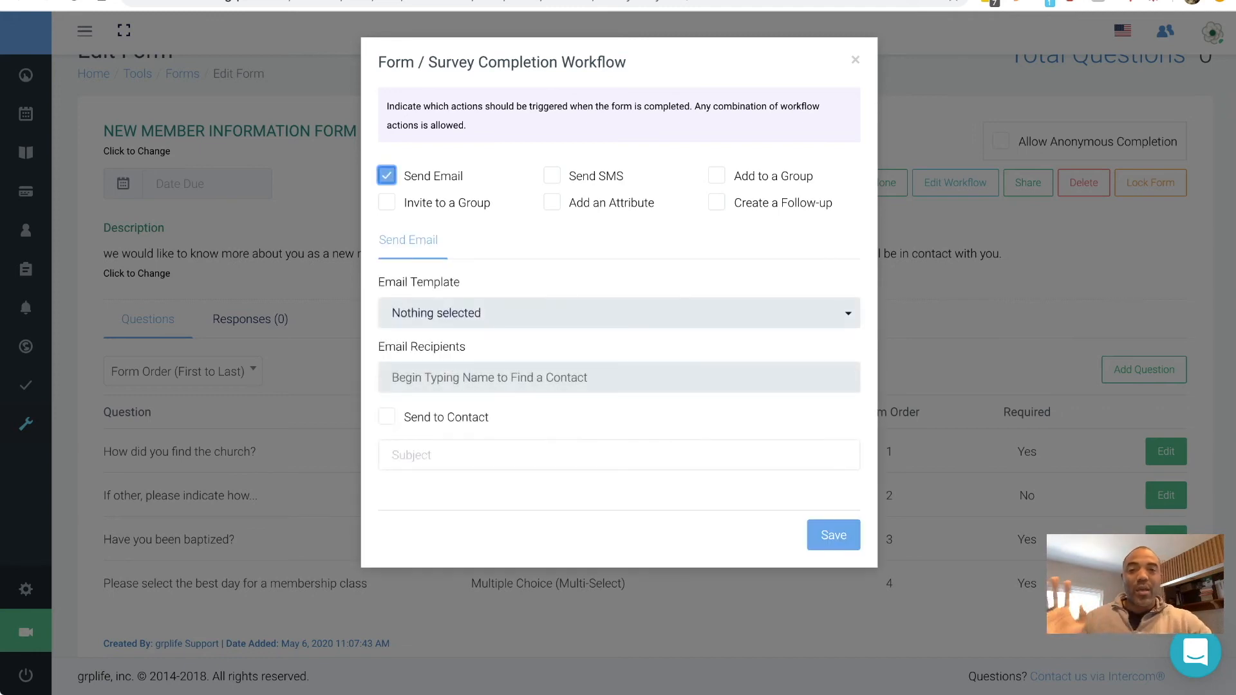
{"action": "left_click", "coordinate": [552, 175]}
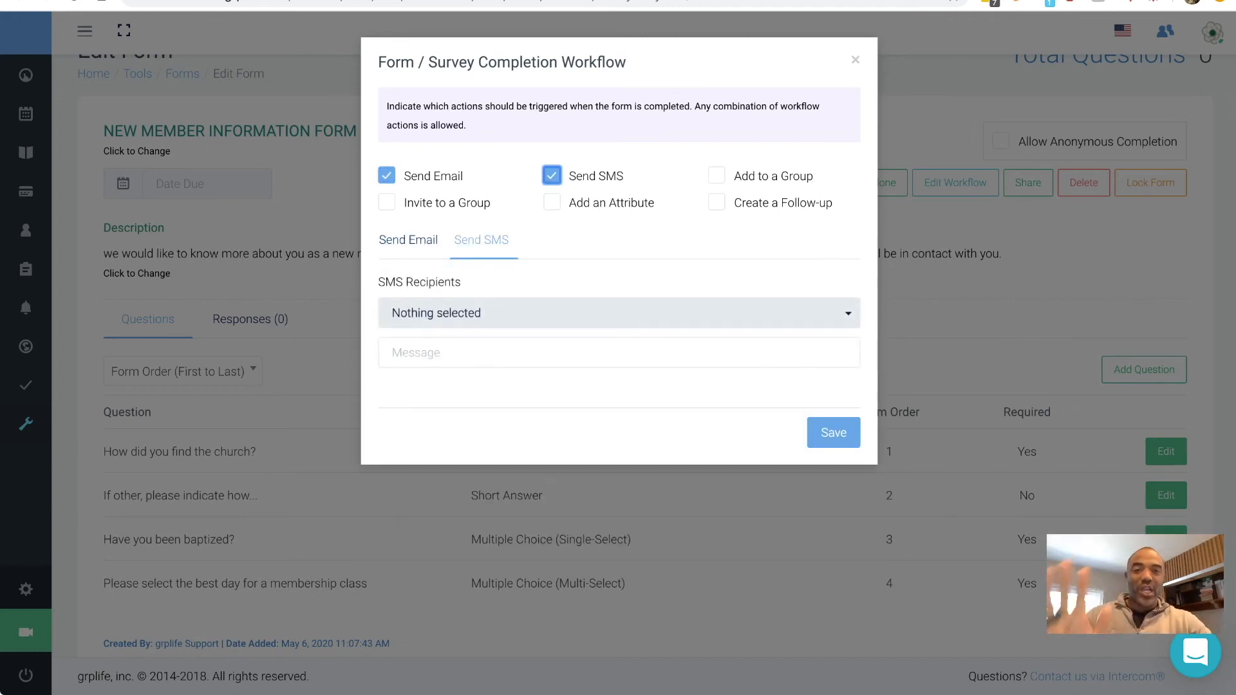
{"action": "left_click", "coordinate": [716, 175]}
{"action": "left_click", "coordinate": [717, 202]}
{"action": "left_click", "coordinate": [552, 202]}
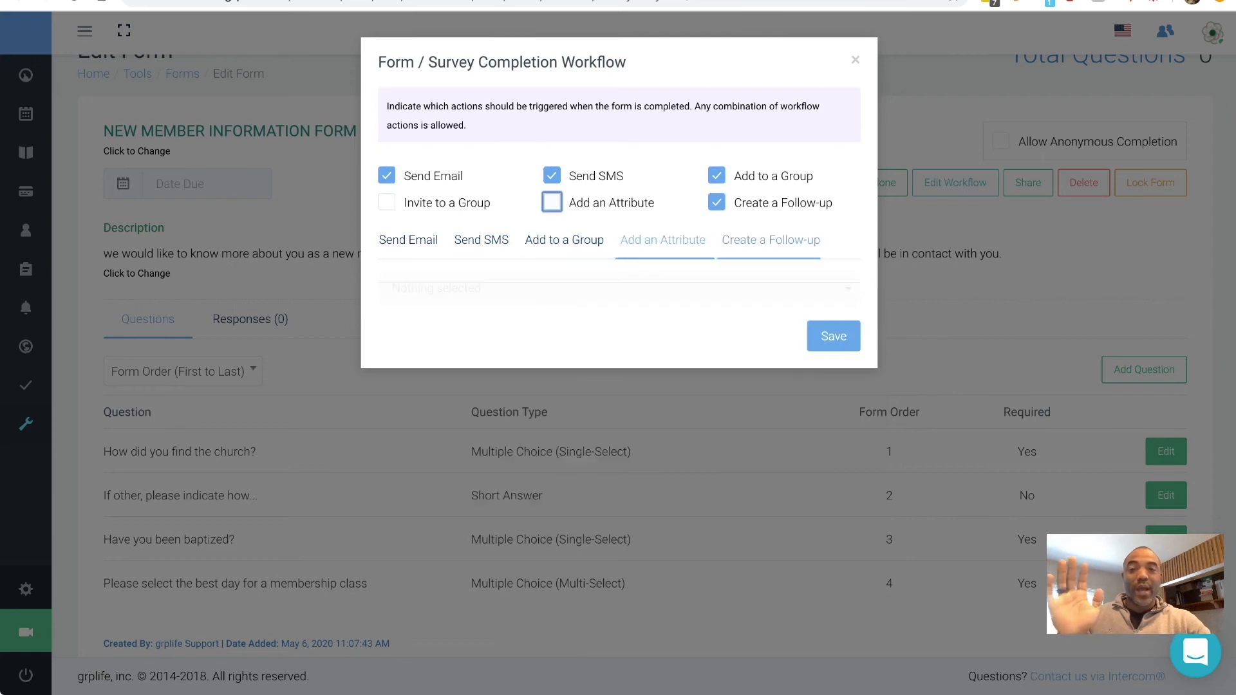
{"action": "left_click", "coordinate": [387, 202]}
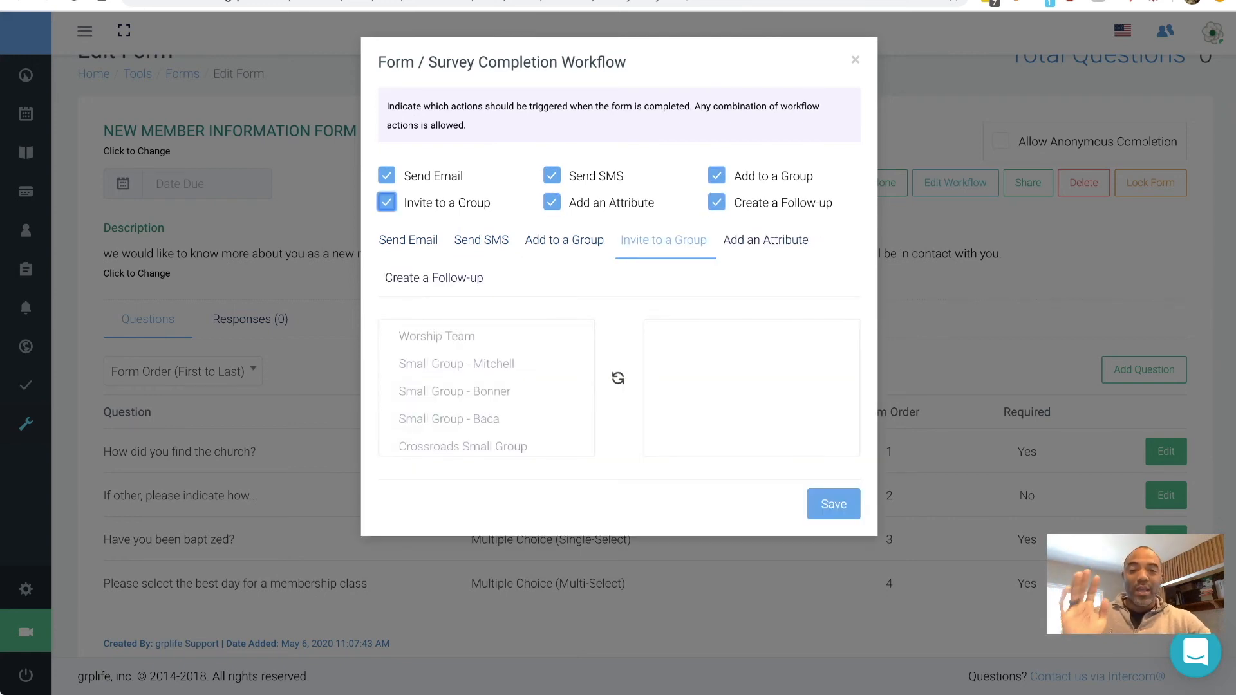
{"action": "left_click", "coordinate": [408, 240]}
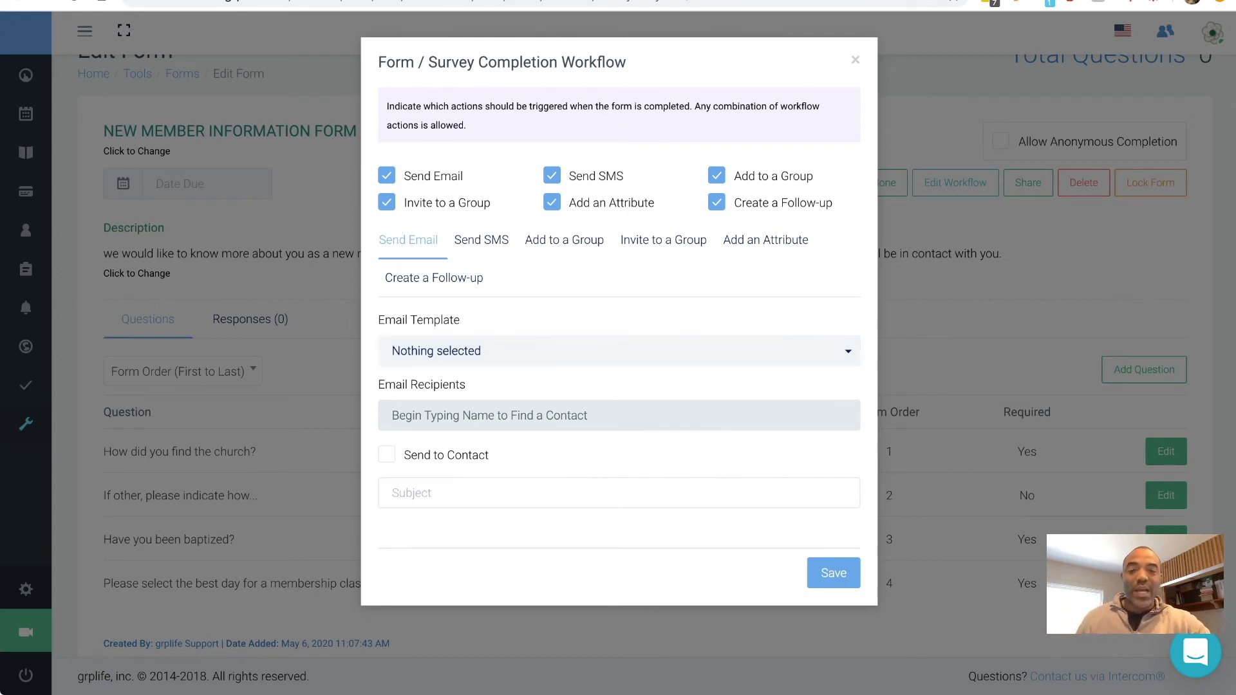
{"action": "left_click", "coordinate": [619, 351]}
{"action": "key", "text": "Escape"}
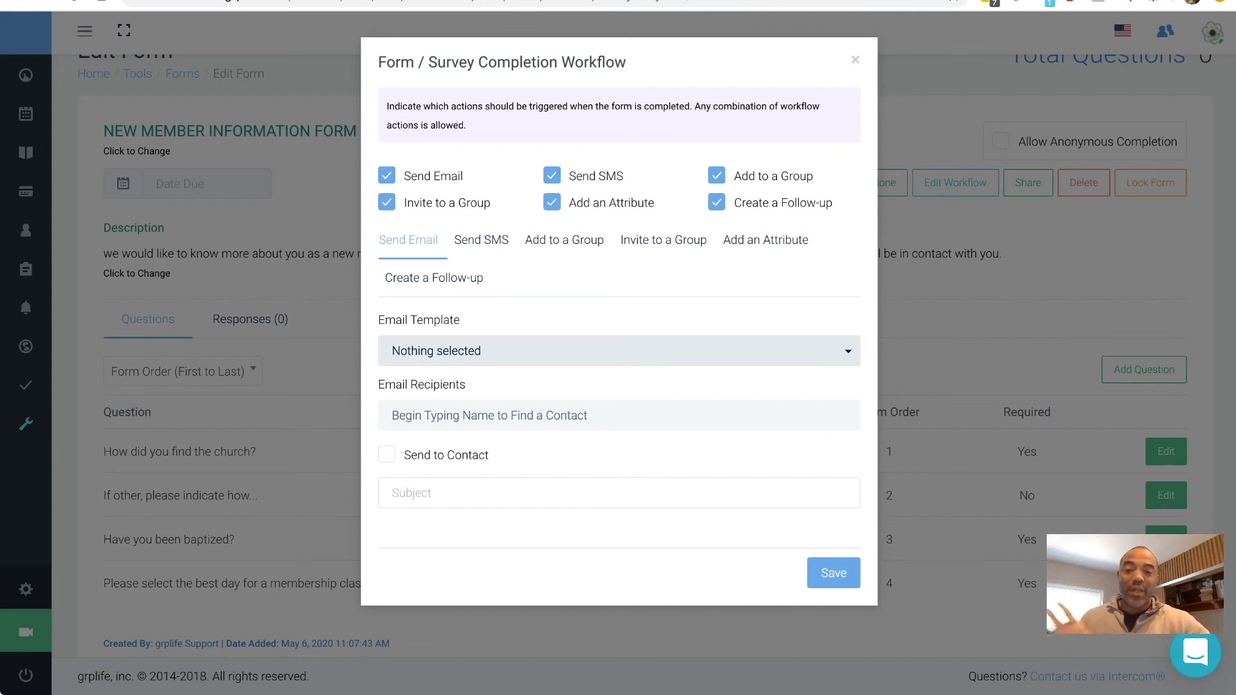
{"action": "left_click", "coordinate": [618, 415]}
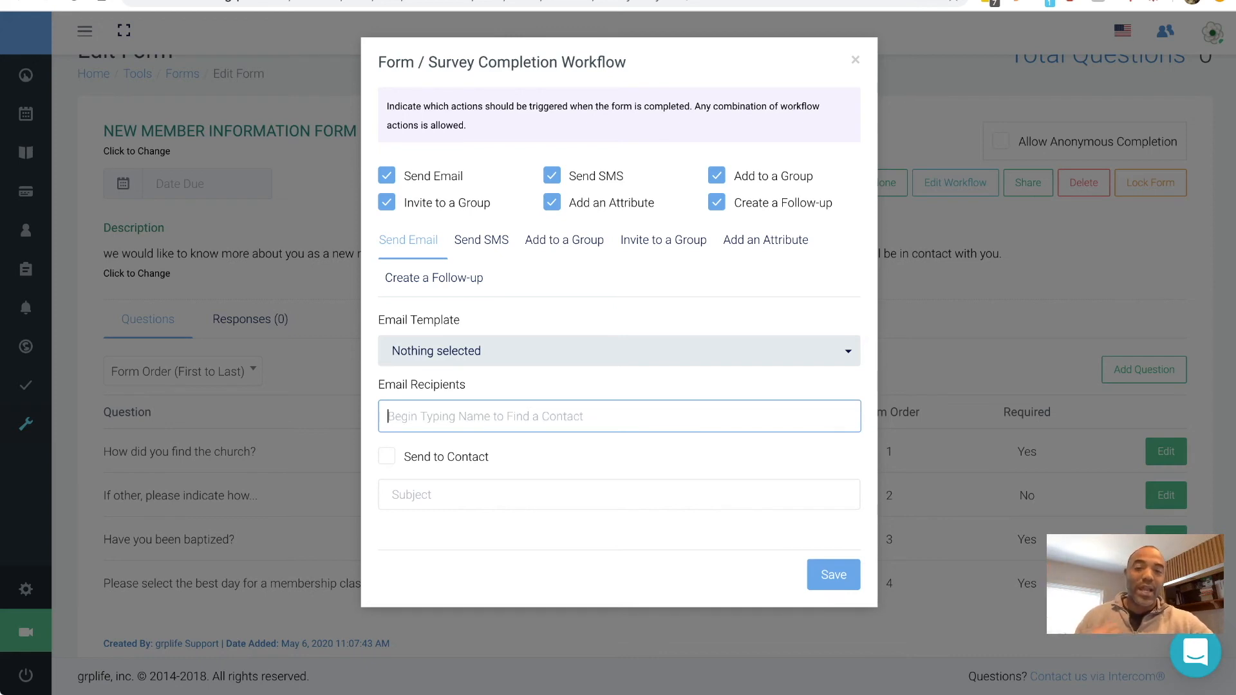
- Leave the email subject empty and view the Send SMS action settings
{"action": "left_click", "coordinate": [515, 494]}
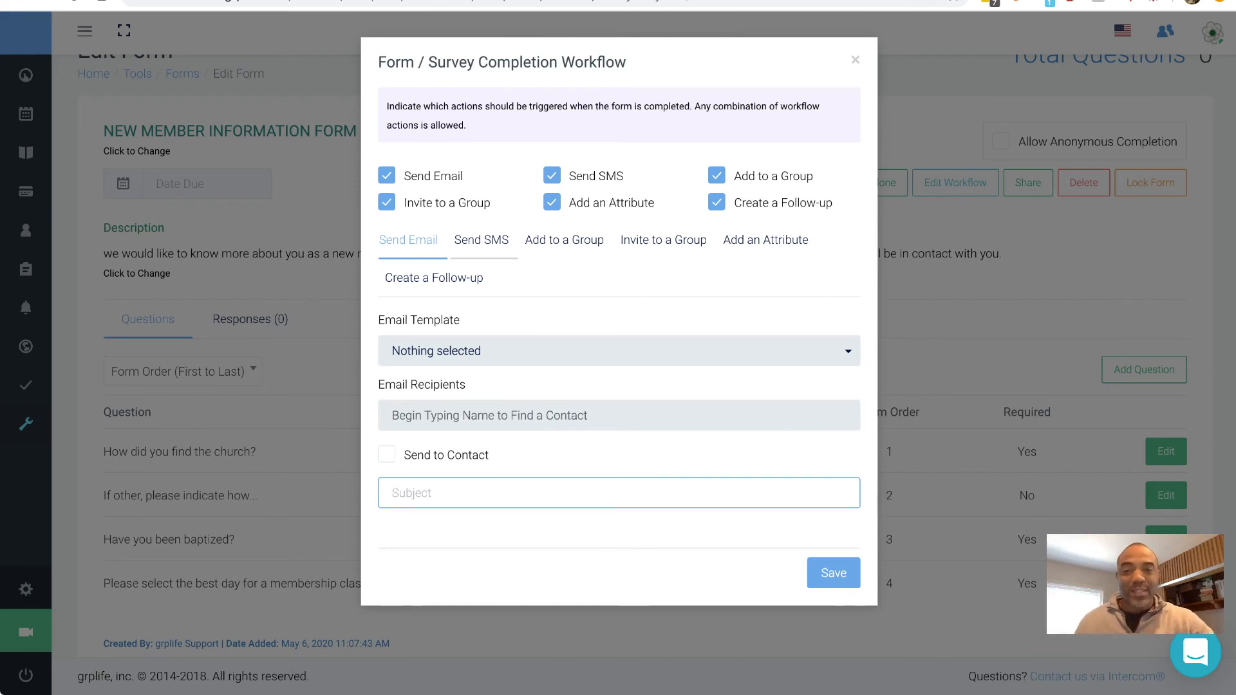
{"action": "left_click", "coordinate": [481, 240]}
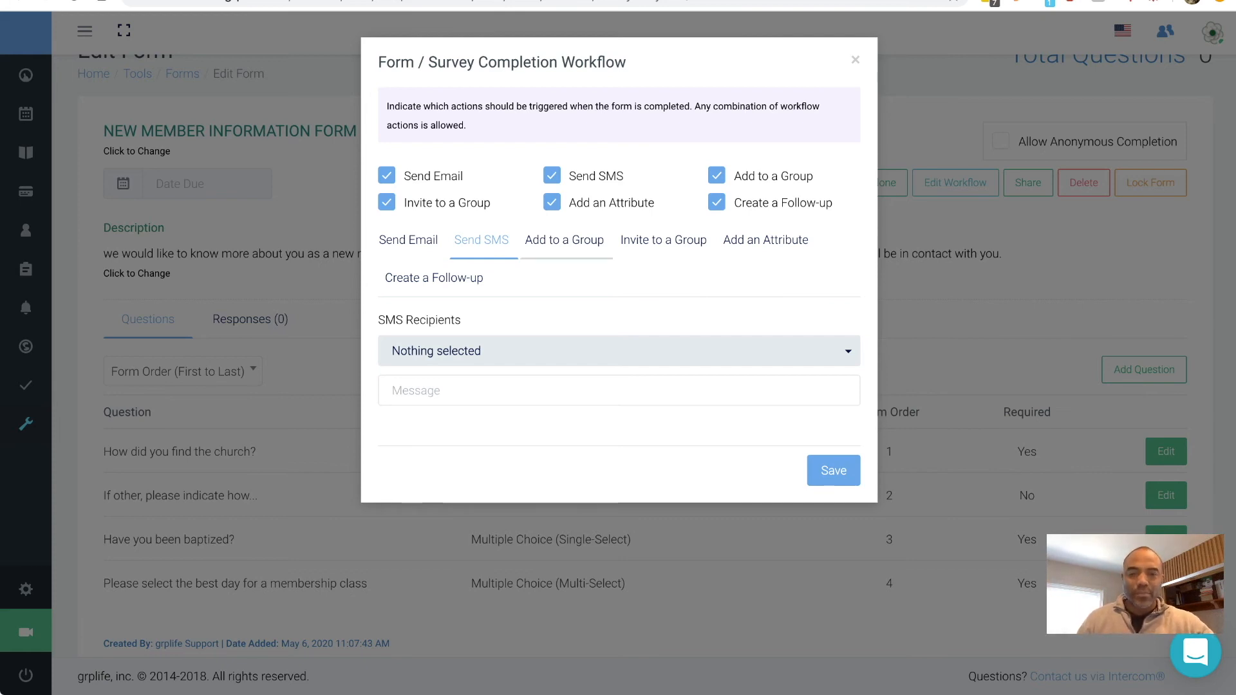
- Review the group actions, add the Bottle and Spiritual Grace Gifts attributes, then open follow-up assignees
{"action": "left_click", "coordinate": [565, 240]}
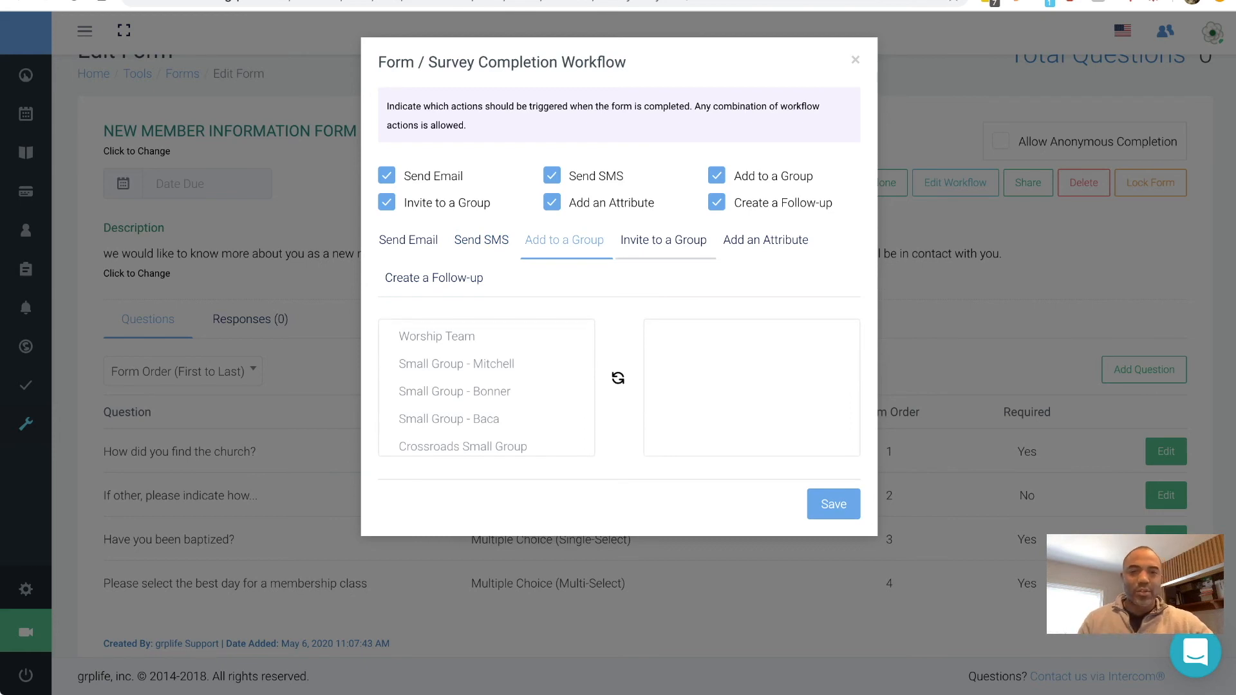
{"action": "left_click", "coordinate": [664, 240]}
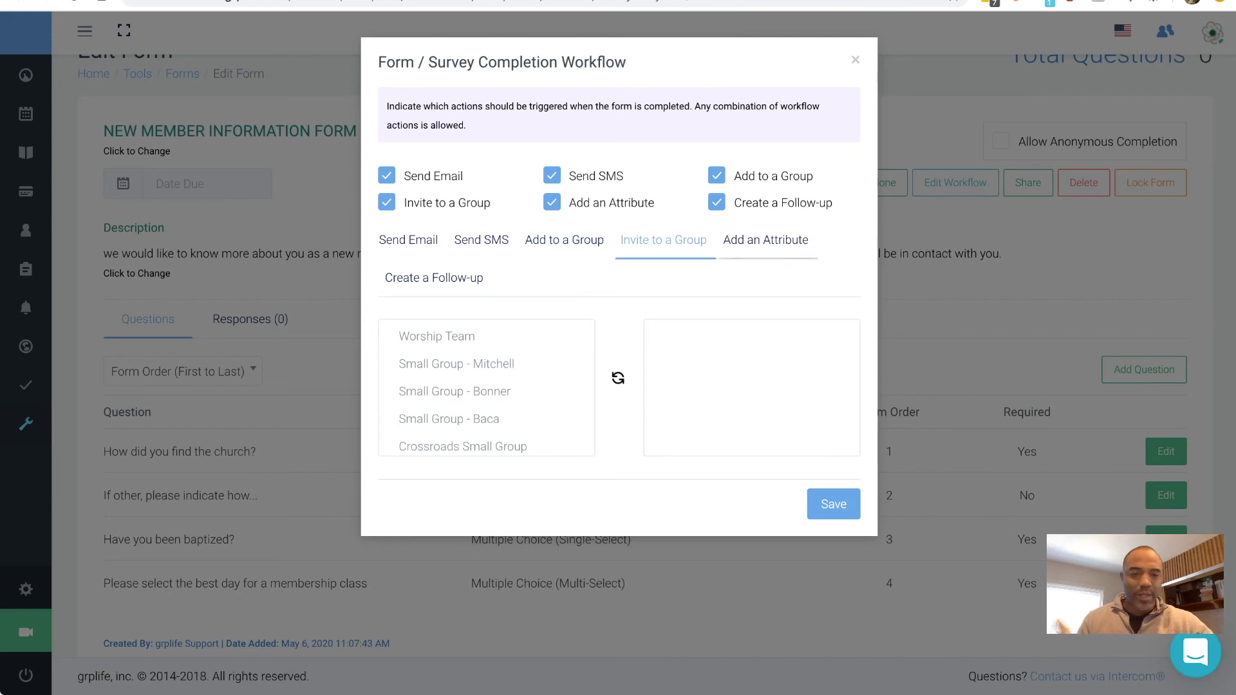
{"action": "left_click", "coordinate": [766, 240]}
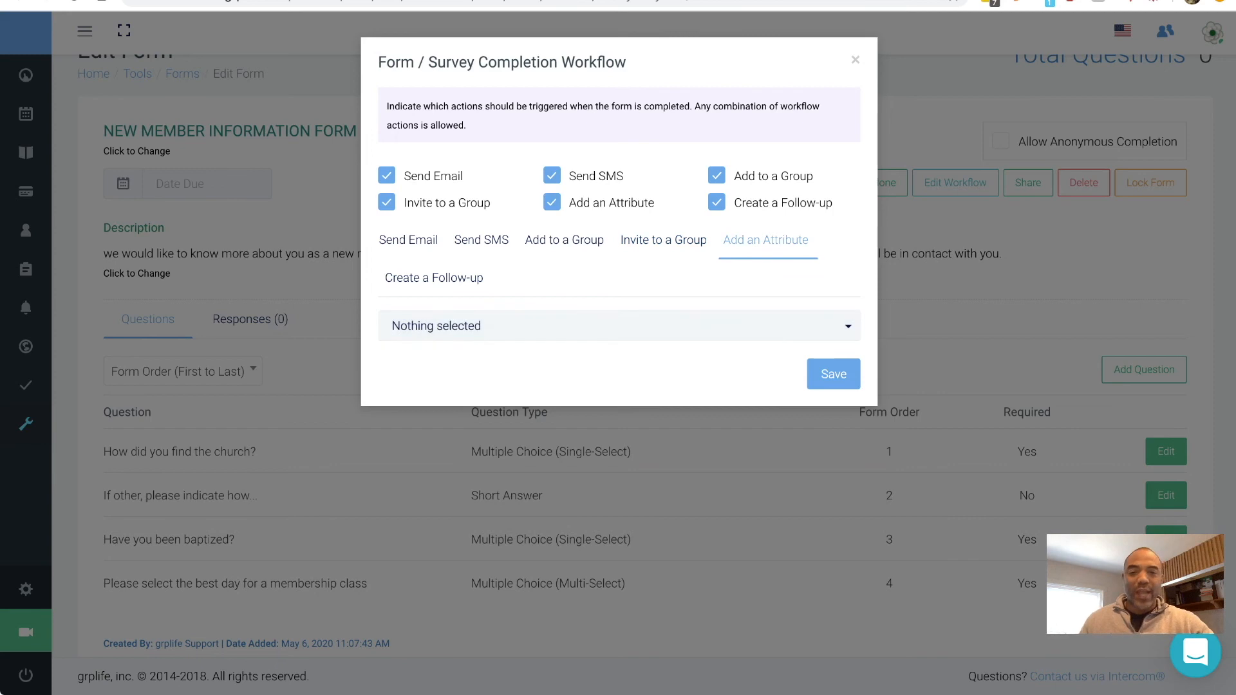
{"action": "left_click", "coordinate": [619, 326]}
{"action": "scroll", "coordinate": [619, 443], "scroll_direction": "down", "scroll_amount": 3}
{"action": "left_click", "coordinate": [619, 373]}
{"action": "left_click", "coordinate": [619, 326]}
{"action": "scroll", "coordinate": [620, 411], "scroll_direction": "down", "scroll_amount": 5}
{"action": "left_click", "coordinate": [619, 401]}
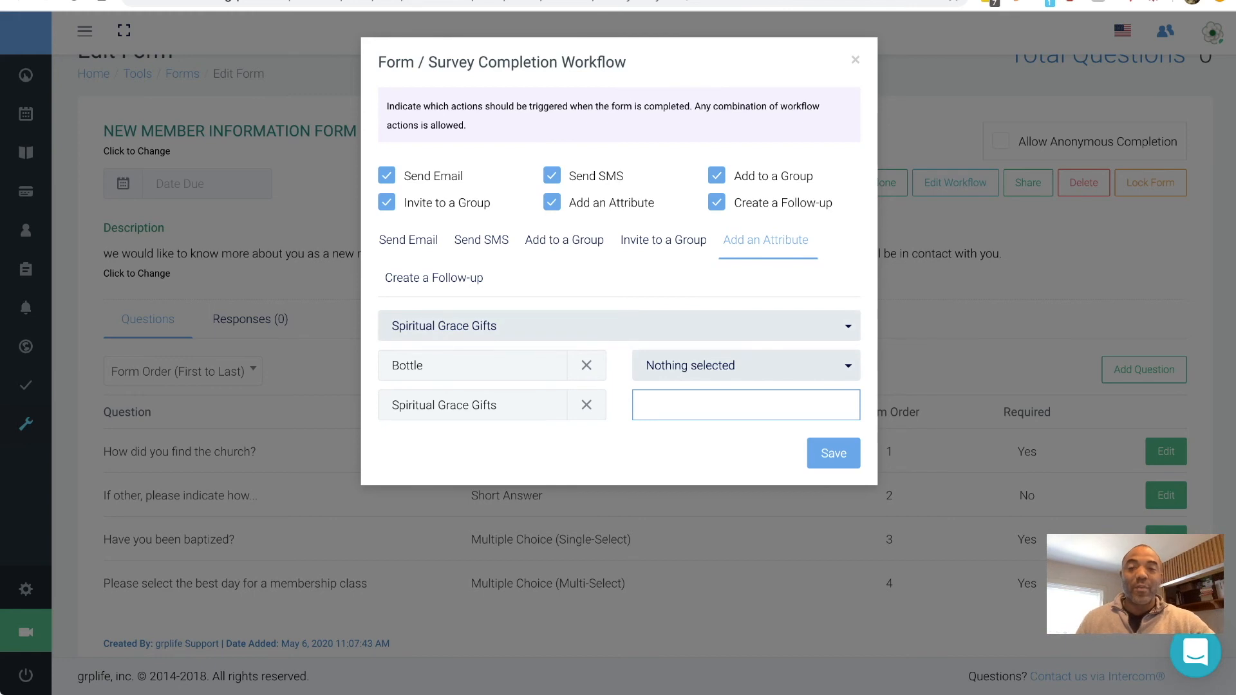
{"action": "left_click", "coordinate": [433, 278]}
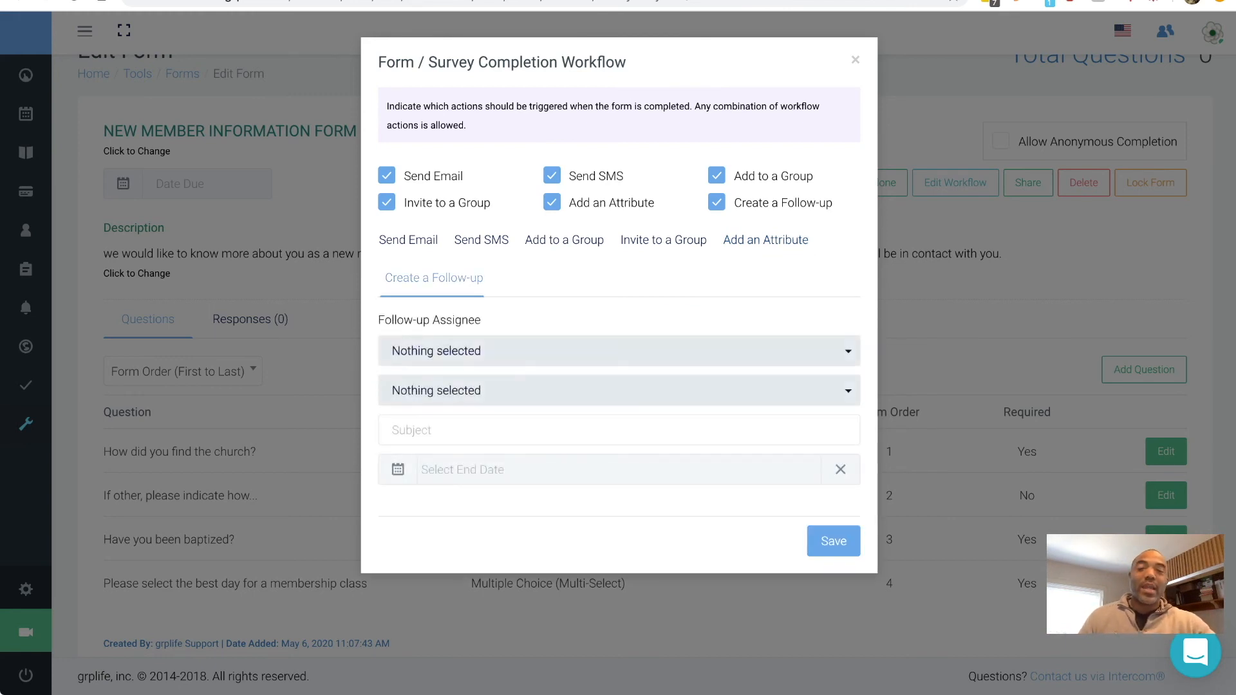
{"action": "left_click", "coordinate": [619, 352]}
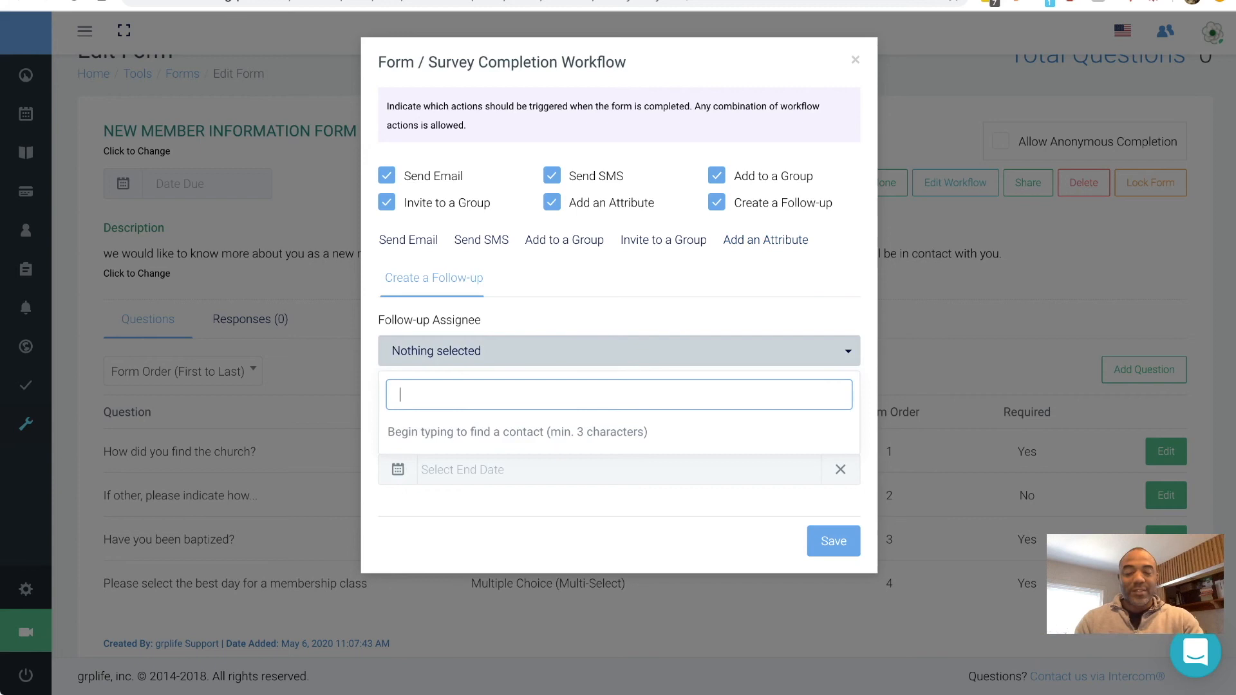
- Assign the follow-up to the demo church administrator, Bi-Weekly Meeting, 'Inform them!', ending 2020-05-21, and save
{"action": "type", "text": "Admin"}
{"action": "key", "text": "Return"}
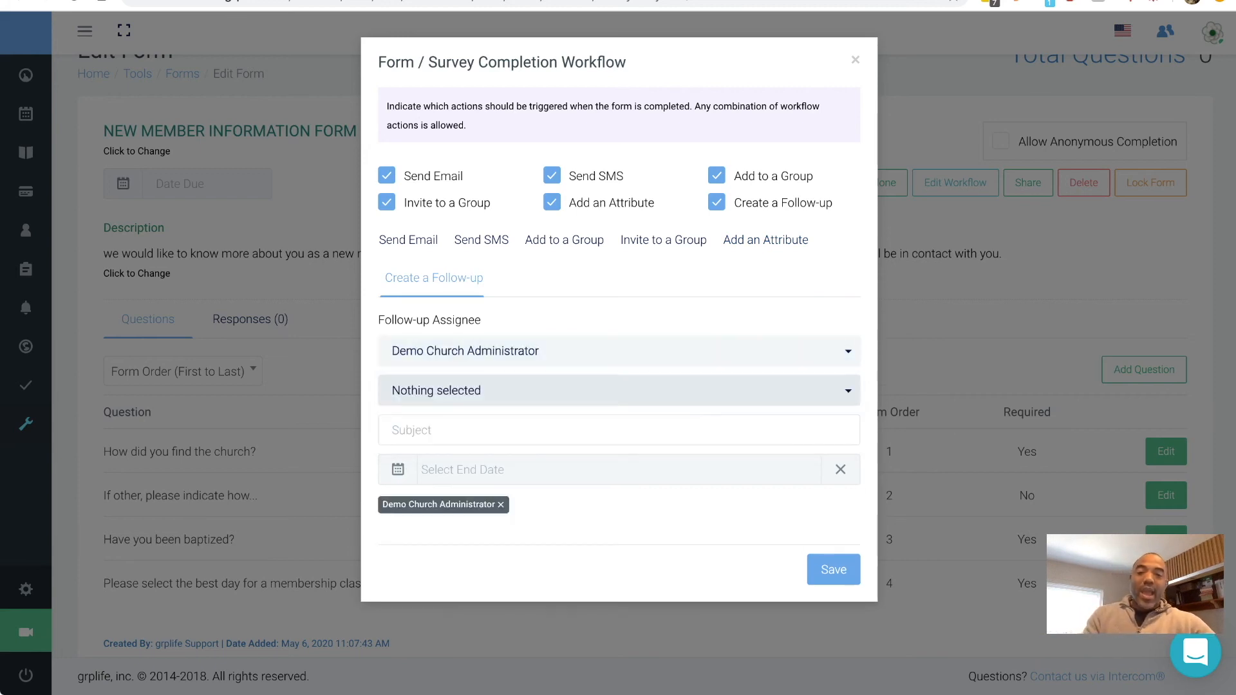
{"action": "left_click", "coordinate": [619, 391]}
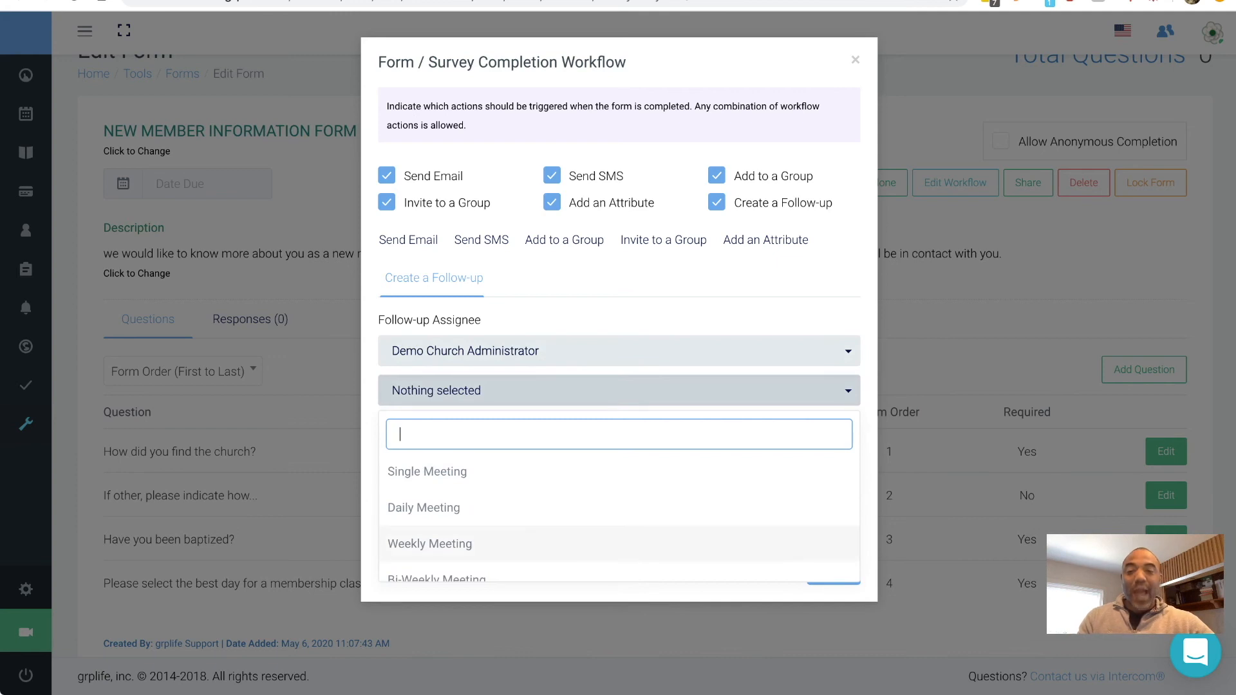
{"action": "scroll", "coordinate": [451, 543], "scroll_direction": "down", "scroll_amount": 2}
{"action": "left_click", "coordinate": [451, 505]}
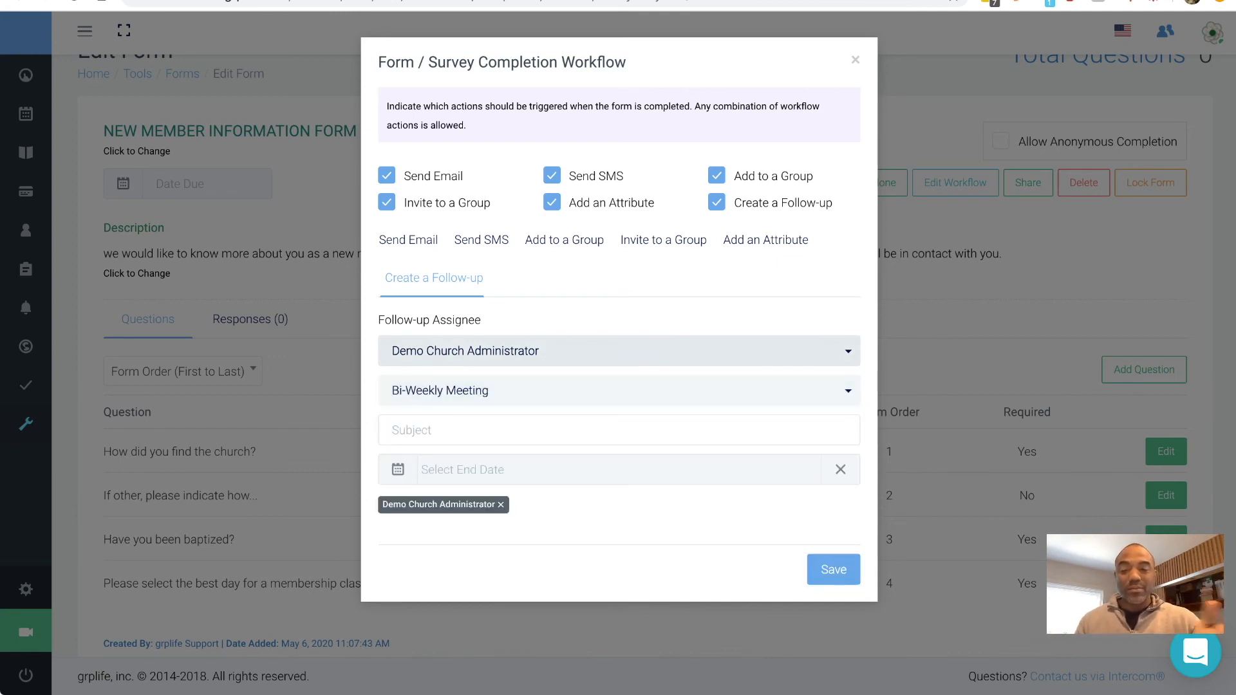
{"action": "left_click", "coordinate": [489, 430]}
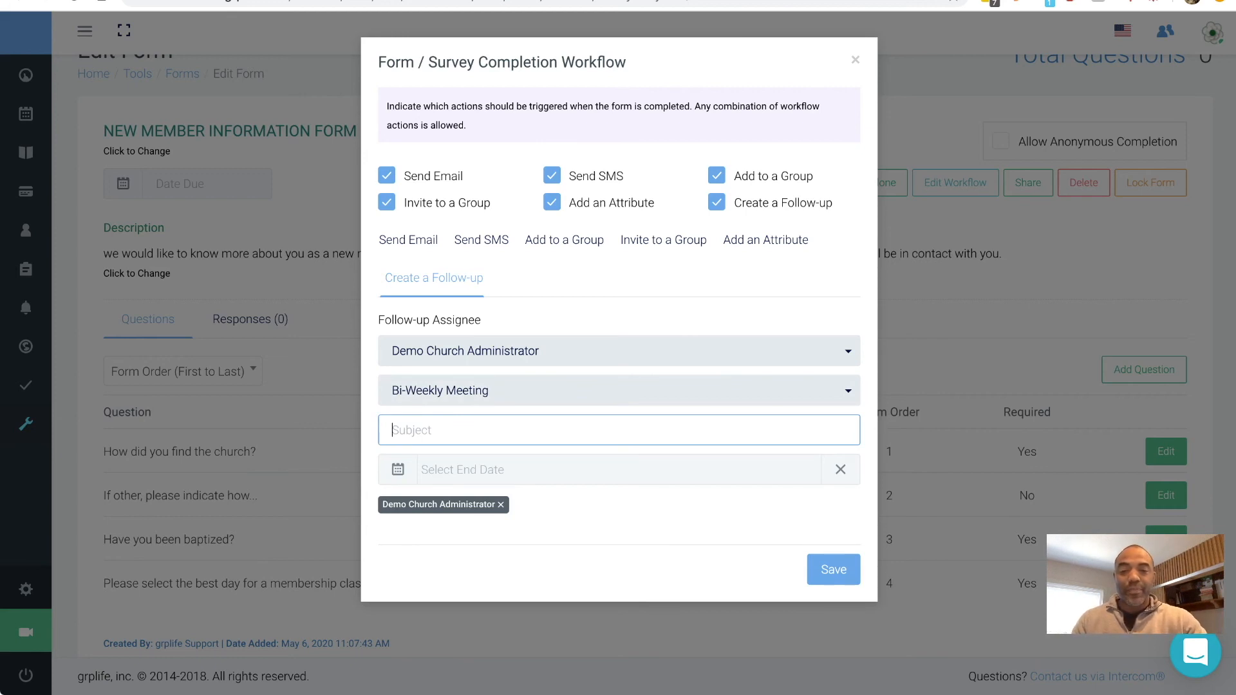
{"action": "type", "text": "Inform them!"}
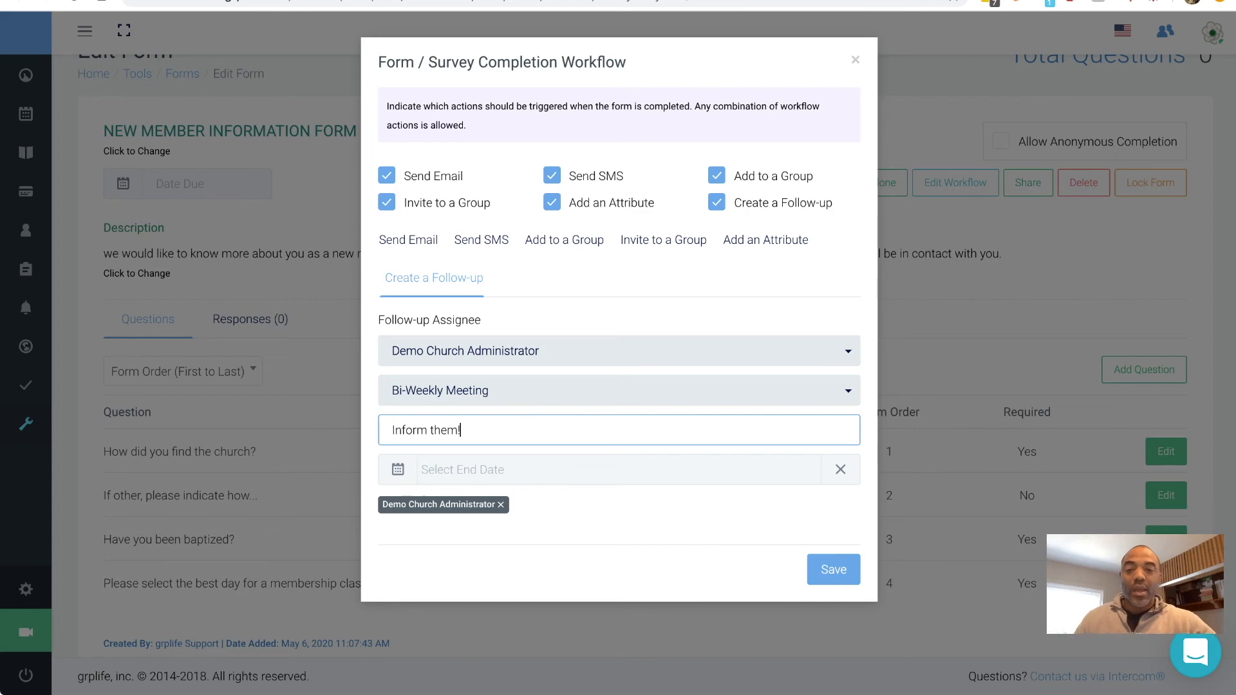
{"action": "left_click", "coordinate": [539, 470]}
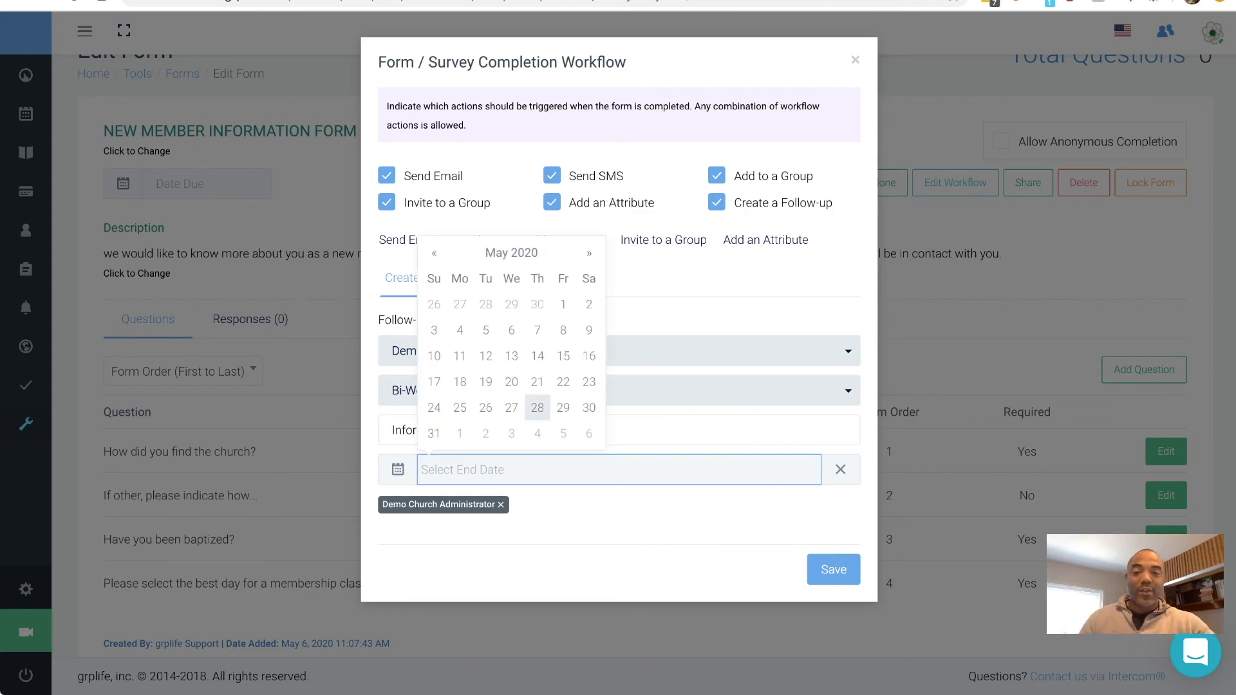
{"action": "left_click", "coordinate": [537, 381]}
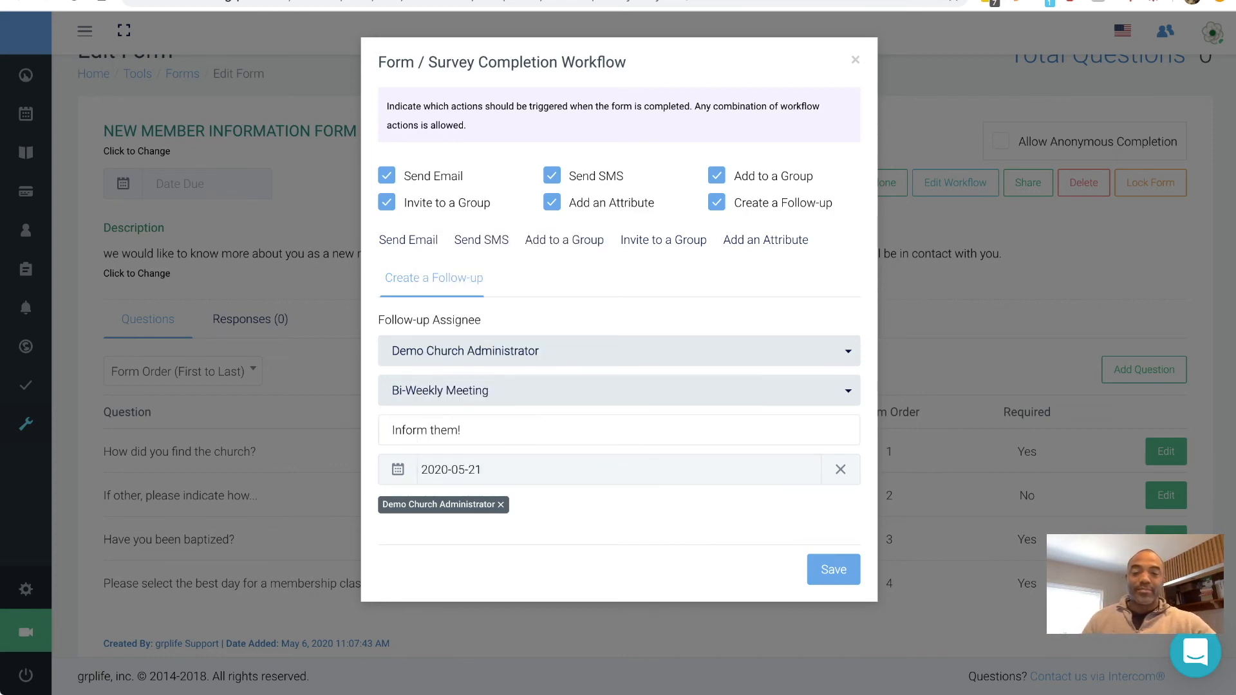
{"action": "left_click", "coordinate": [833, 569]}
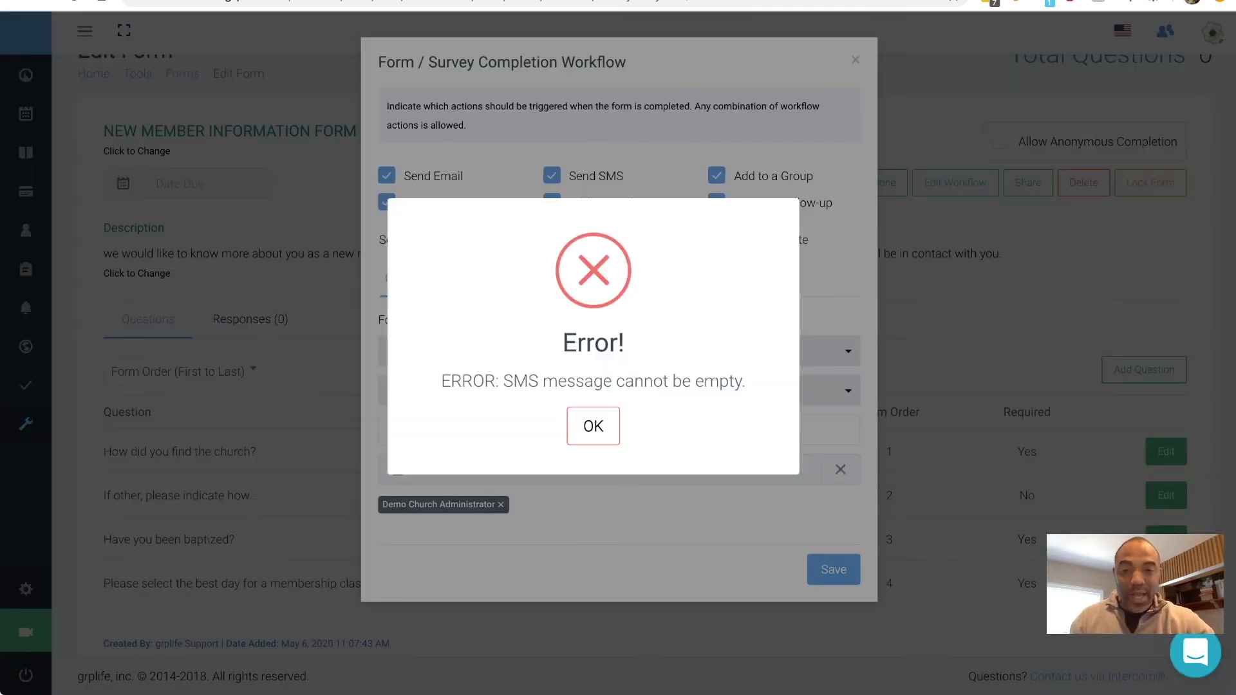
- Text Grplife Support 'Someone just filled out the (new member) form!' and save the workflow
{"action": "key", "text": "Return"}
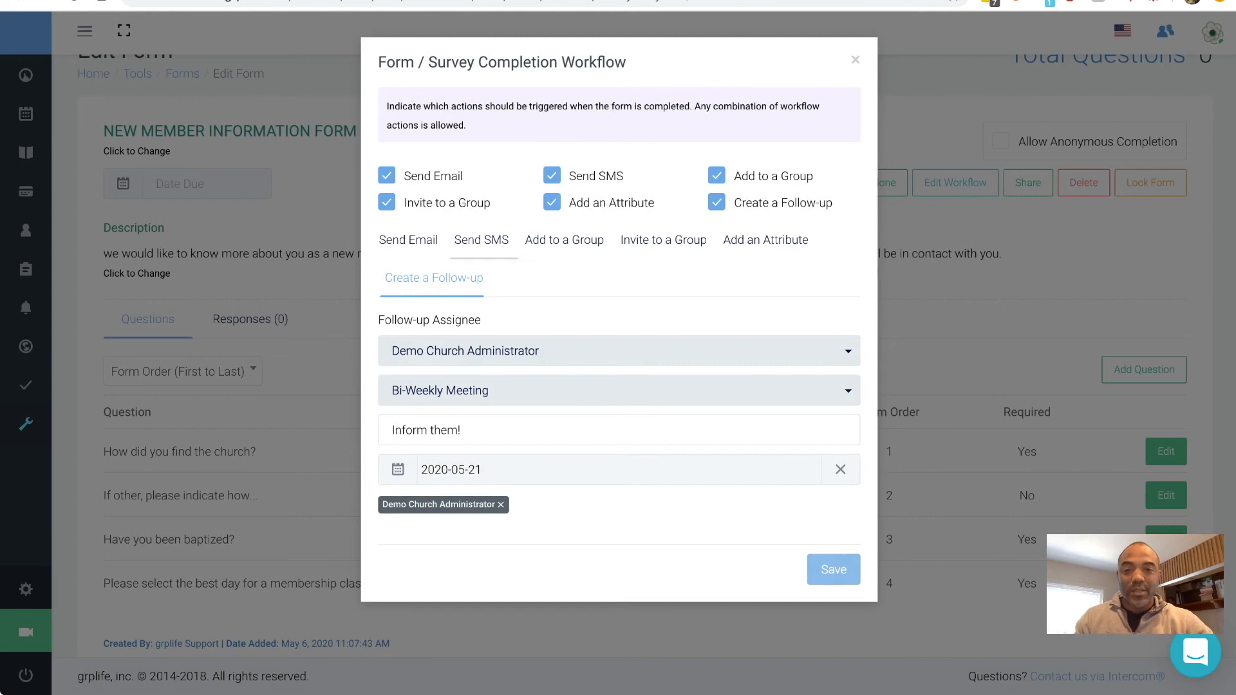
{"action": "left_click", "coordinate": [482, 240]}
{"action": "left_click", "coordinate": [489, 350]}
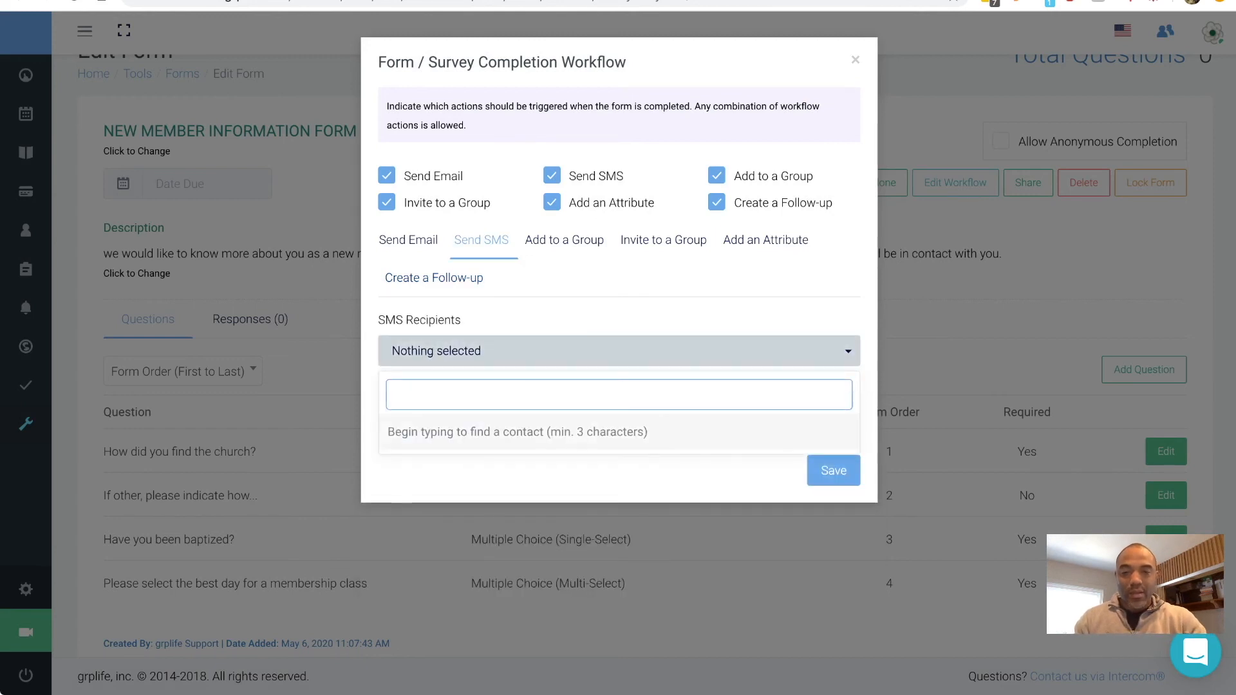
{"action": "type", "text": "suppo"}
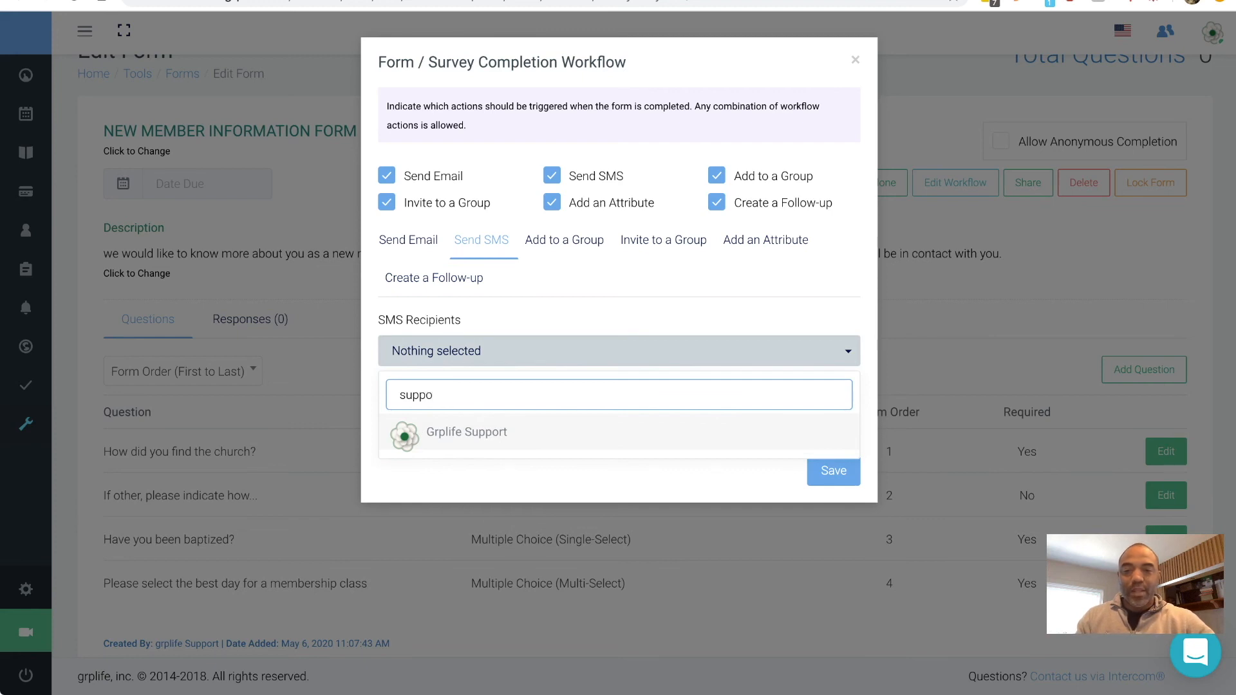
{"action": "key", "text": "Return"}
{"action": "key", "text": "Tab"}
{"action": "type", "text": "Someone just filled out th"}
{"action": "type", "text": "e form!"}
{"action": "left_click", "coordinate": [534, 419]}
{"action": "type", "text": "(nre"}
{"action": "key", "text": "BackSpace"}
{"action": "key", "text": "BackSpace"}
{"action": "type", "text": "ew member)"}
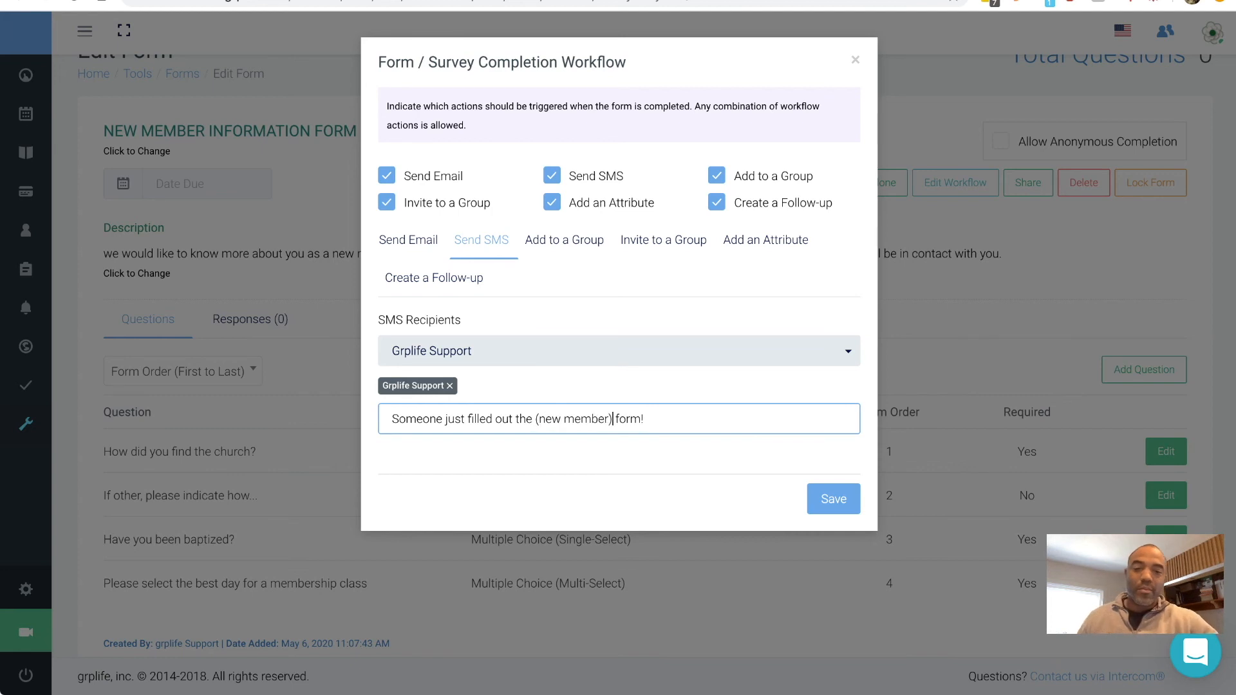
{"action": "left_click", "coordinate": [833, 499]}
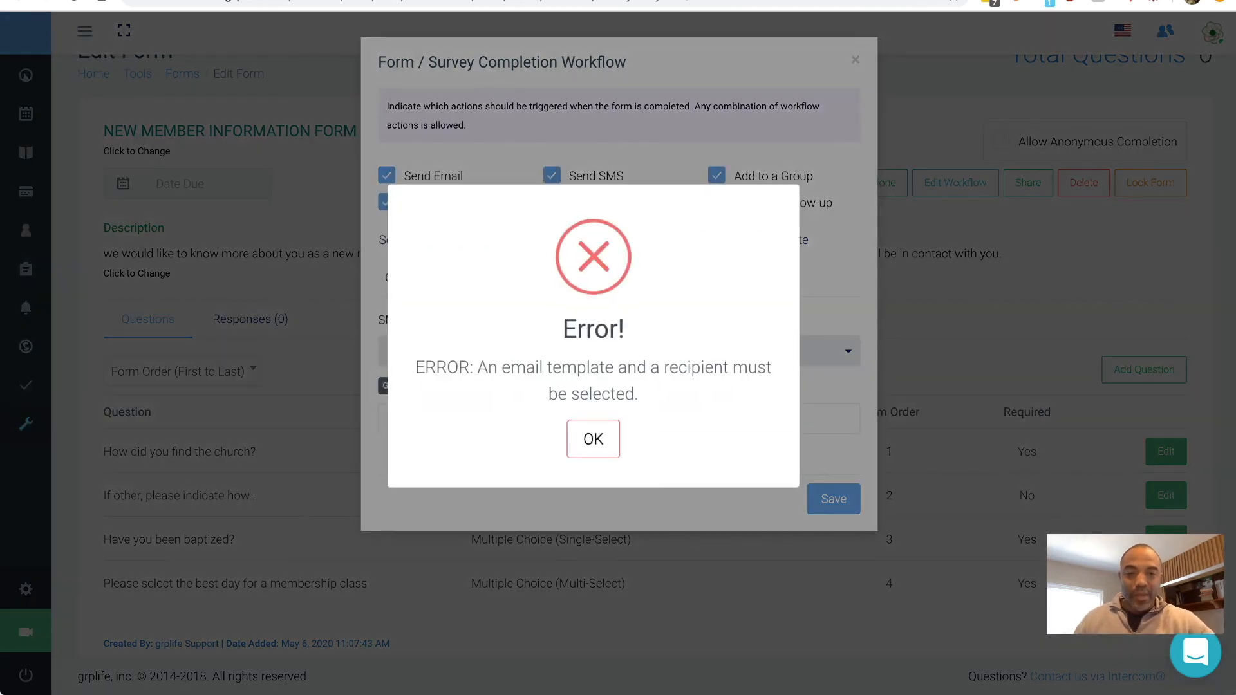
- Dismiss the error and choose the Email Name template for the Send Email action
{"action": "left_click", "coordinate": [593, 439]}
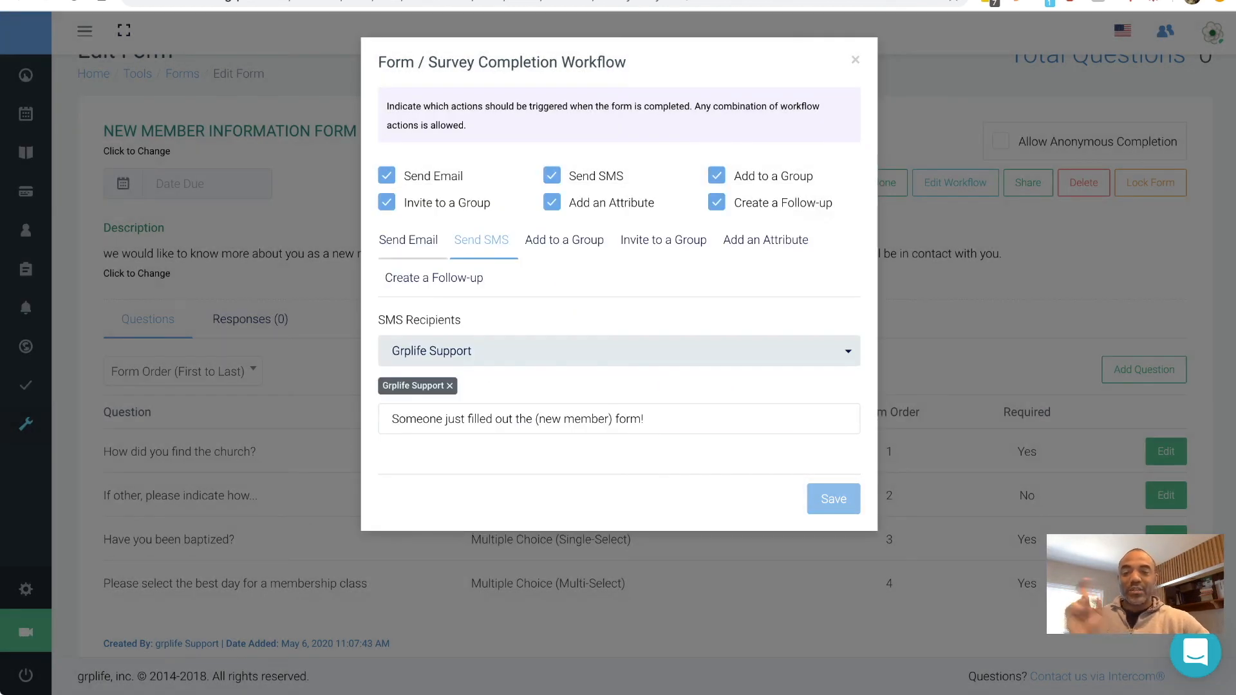
{"action": "left_click", "coordinate": [409, 240]}
{"action": "left_click", "coordinate": [463, 351]}
{"action": "scroll", "coordinate": [464, 480], "scroll_direction": "down", "scroll_amount": 4}
{"action": "left_click", "coordinate": [419, 484]}
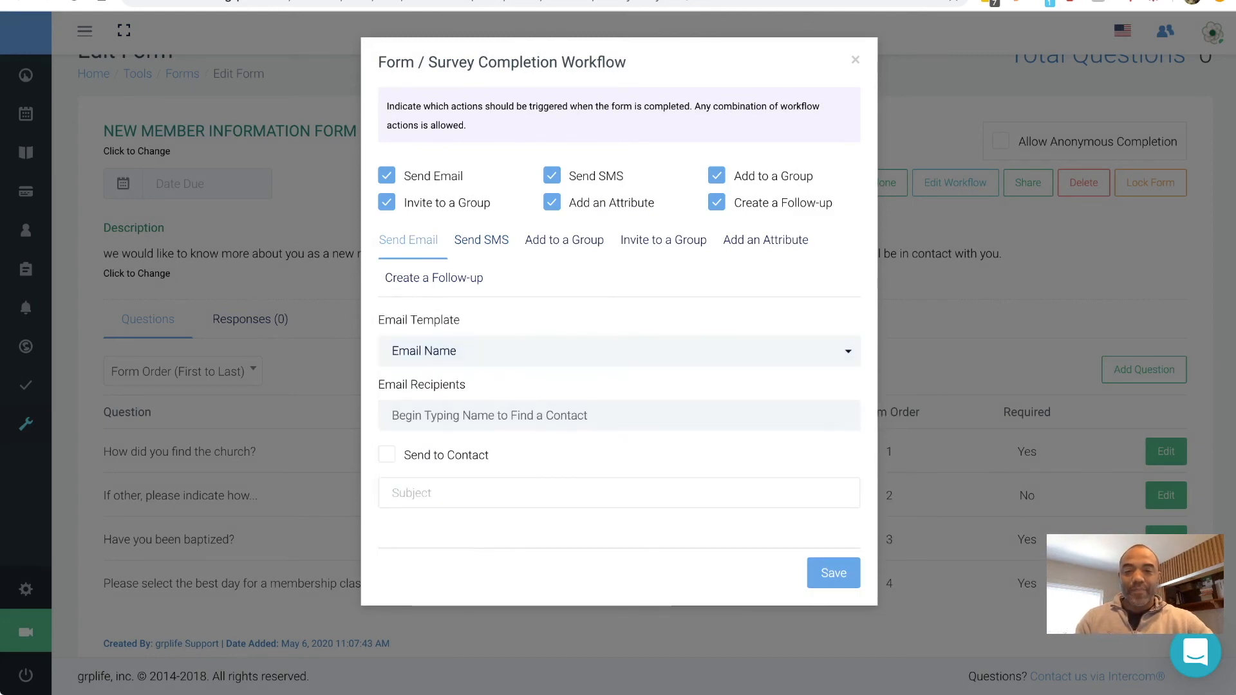
{"action": "left_click", "coordinate": [618, 415]}
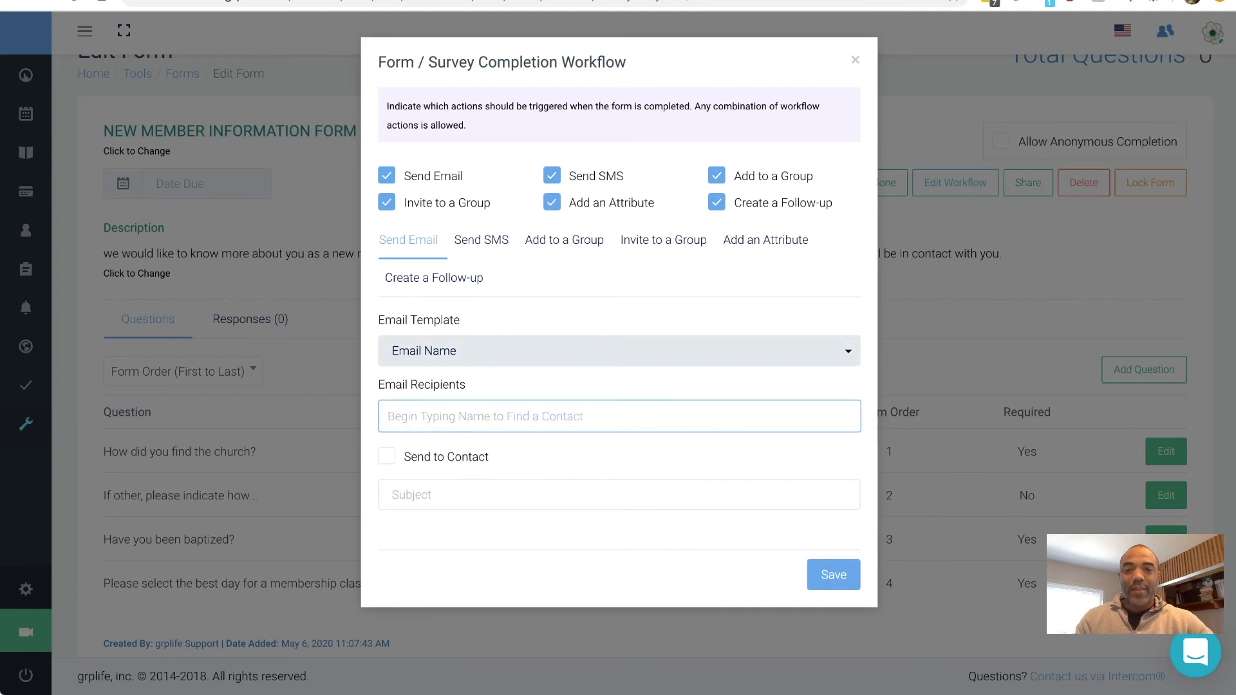
{"action": "key", "text": "Escape"}
- Turn off all six workflow actions, close the dialog, and check the Responses tab
{"action": "left_click", "coordinate": [387, 202]}
{"action": "left_click", "coordinate": [387, 175]}
{"action": "left_click", "coordinate": [552, 202]}
{"action": "left_click", "coordinate": [552, 175]}
{"action": "left_click", "coordinate": [716, 175]}
{"action": "left_click", "coordinate": [716, 202]}
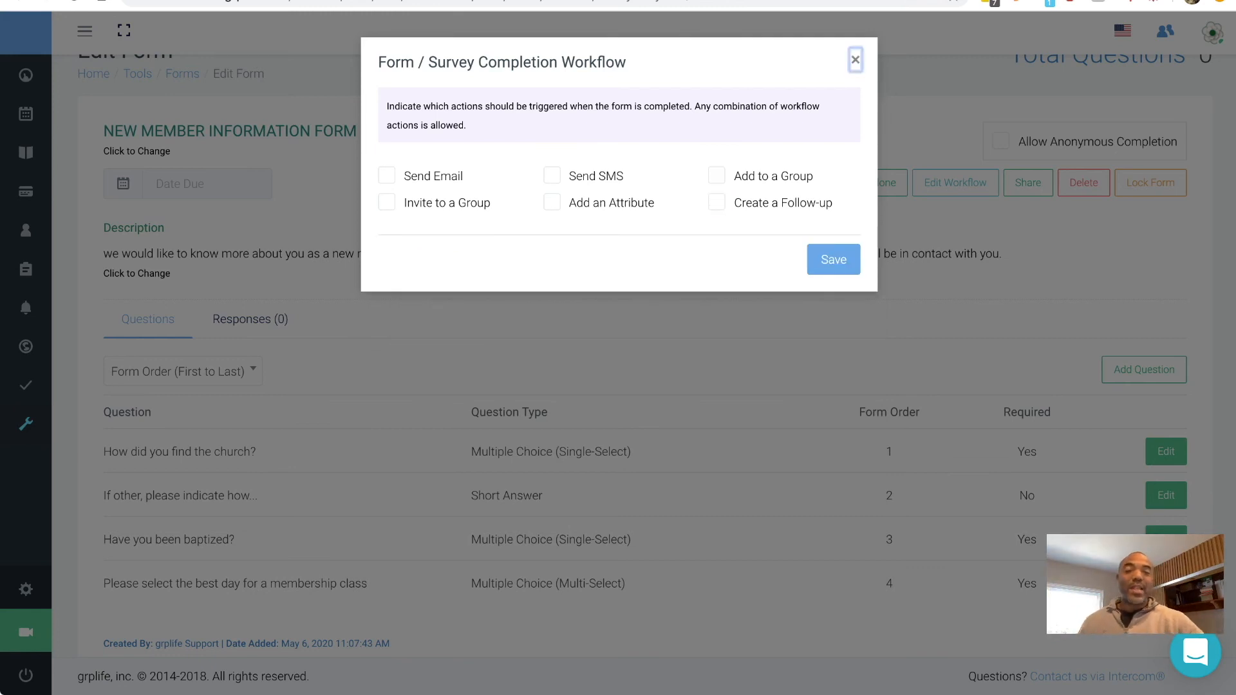
{"action": "left_click", "coordinate": [855, 59]}
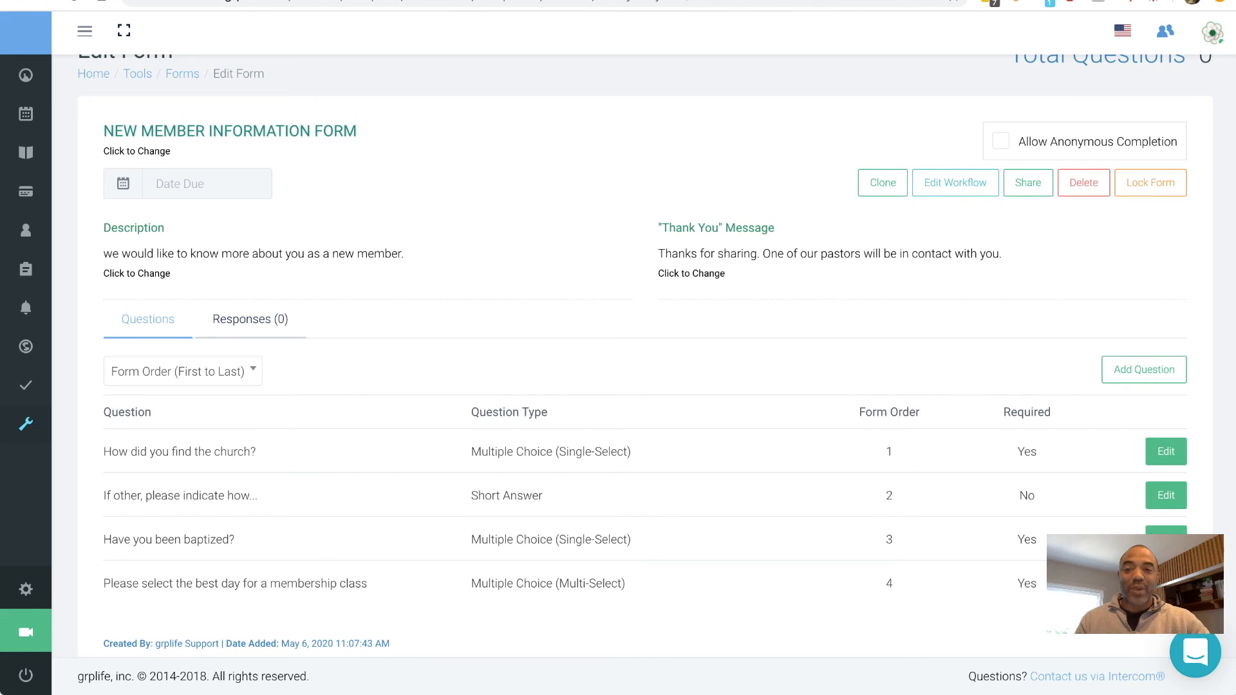
{"action": "left_click", "coordinate": [250, 319]}
- Open the public form and fill in the test member's full name and e-mail address
{"action": "left_click", "coordinate": [148, 319]}
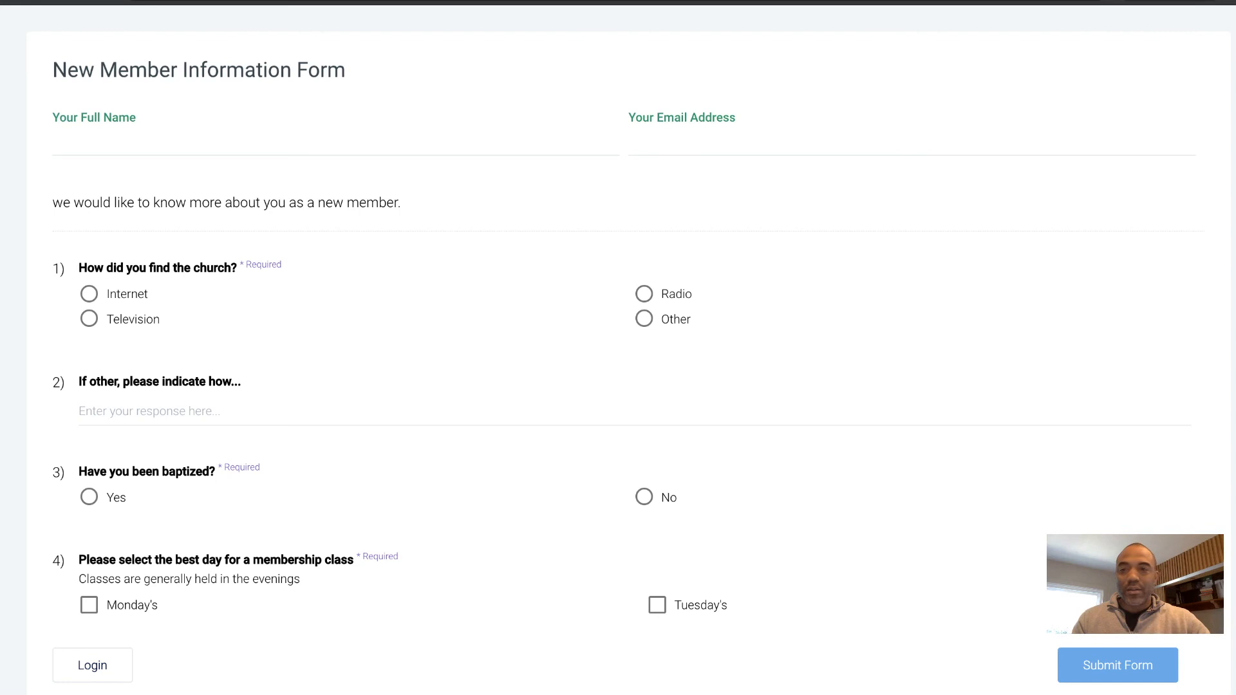
{"action": "left_click", "coordinate": [193, 144]}
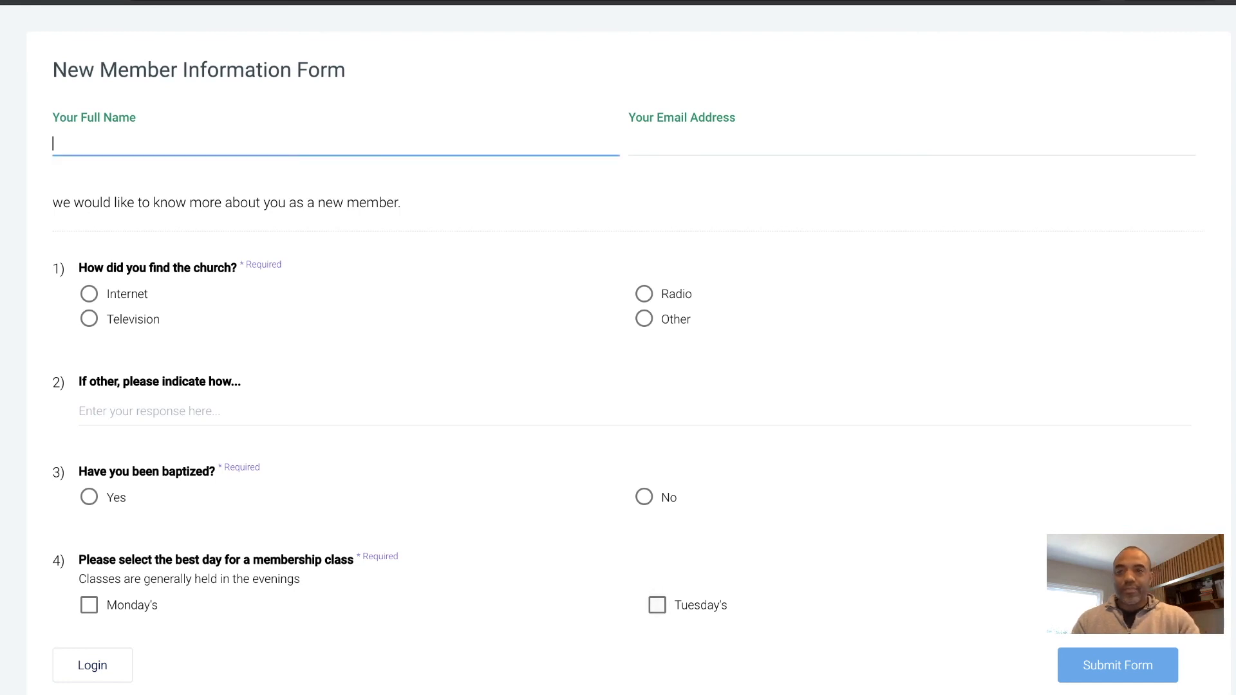
{"action": "type", "text": "John Doey"}
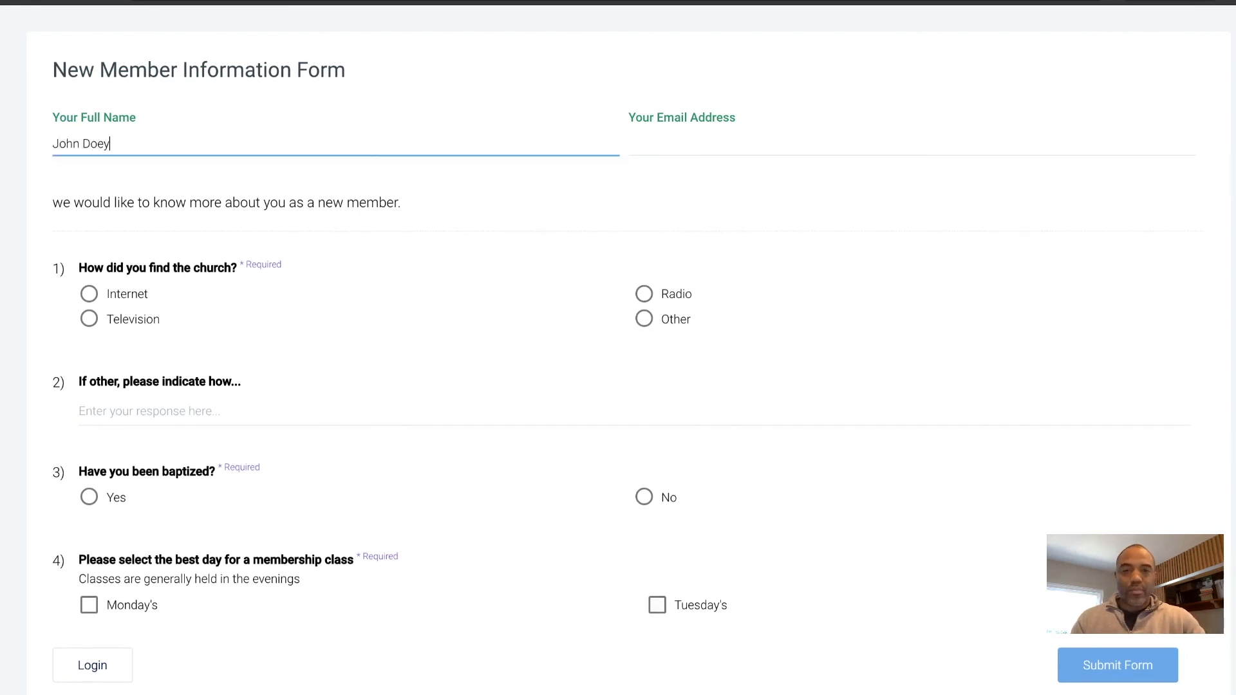
{"action": "key", "text": "Tab"}
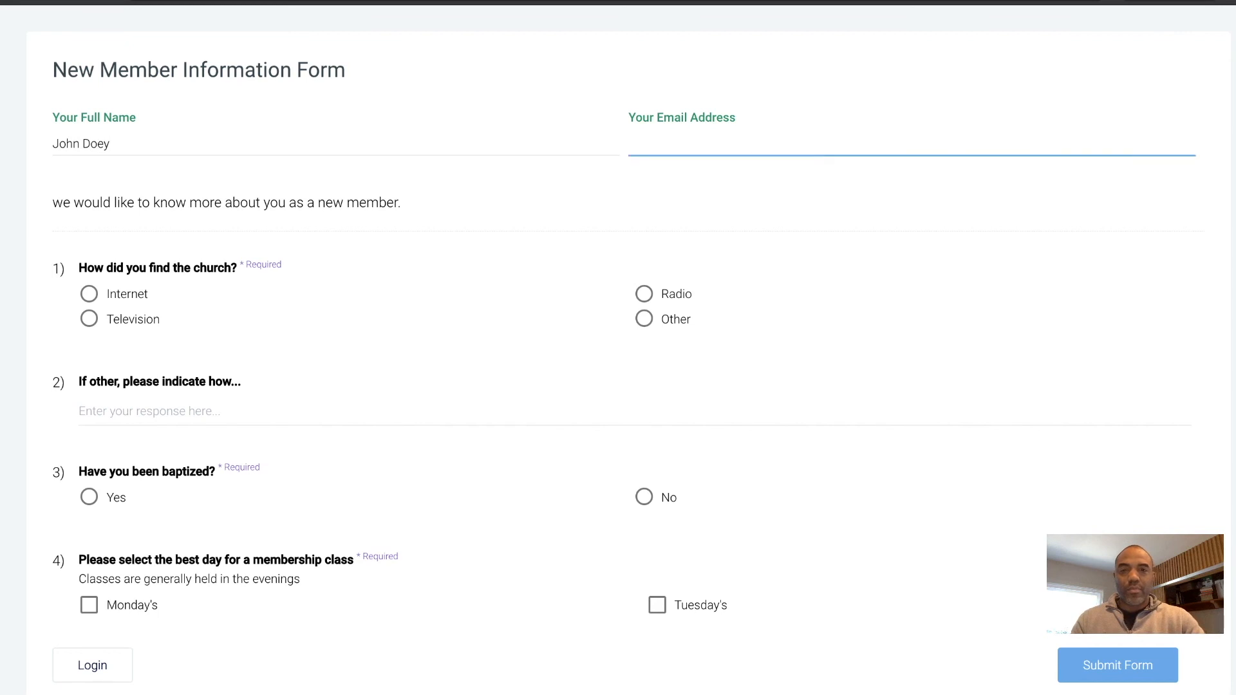
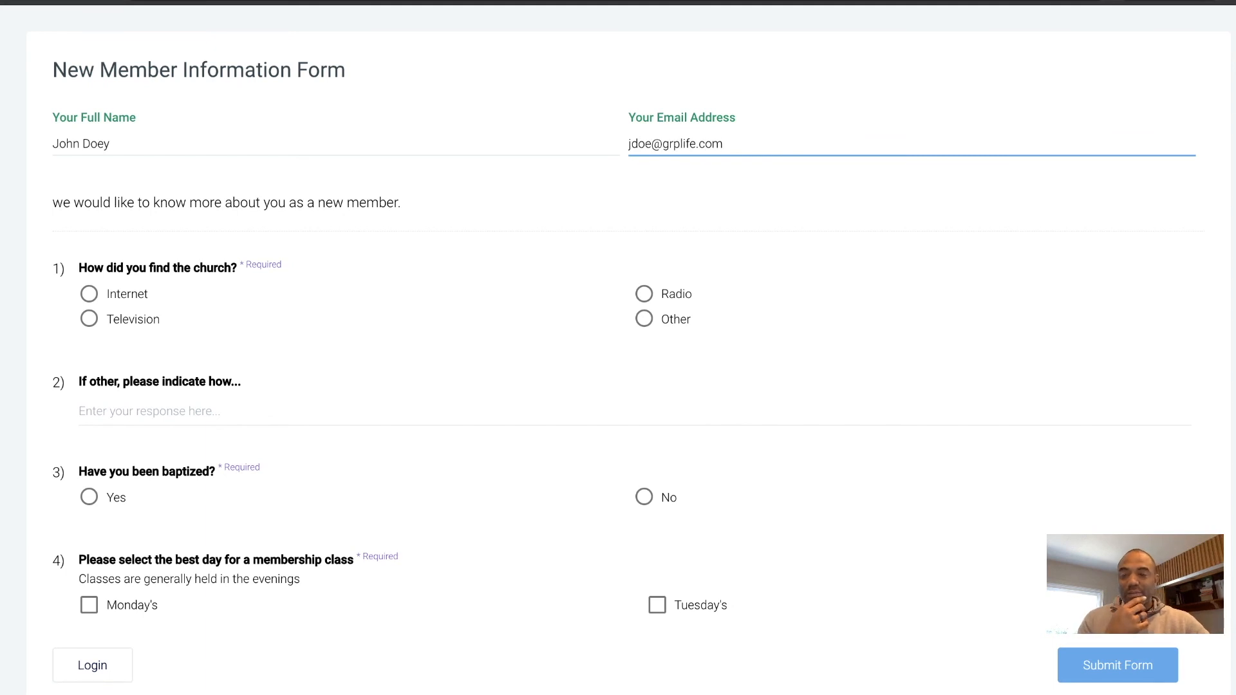
- Answer Internet, Yes and Tuesday's, then submit and confirm the form
{"action": "key", "text": "Tab"}
{"action": "key", "text": "space"}
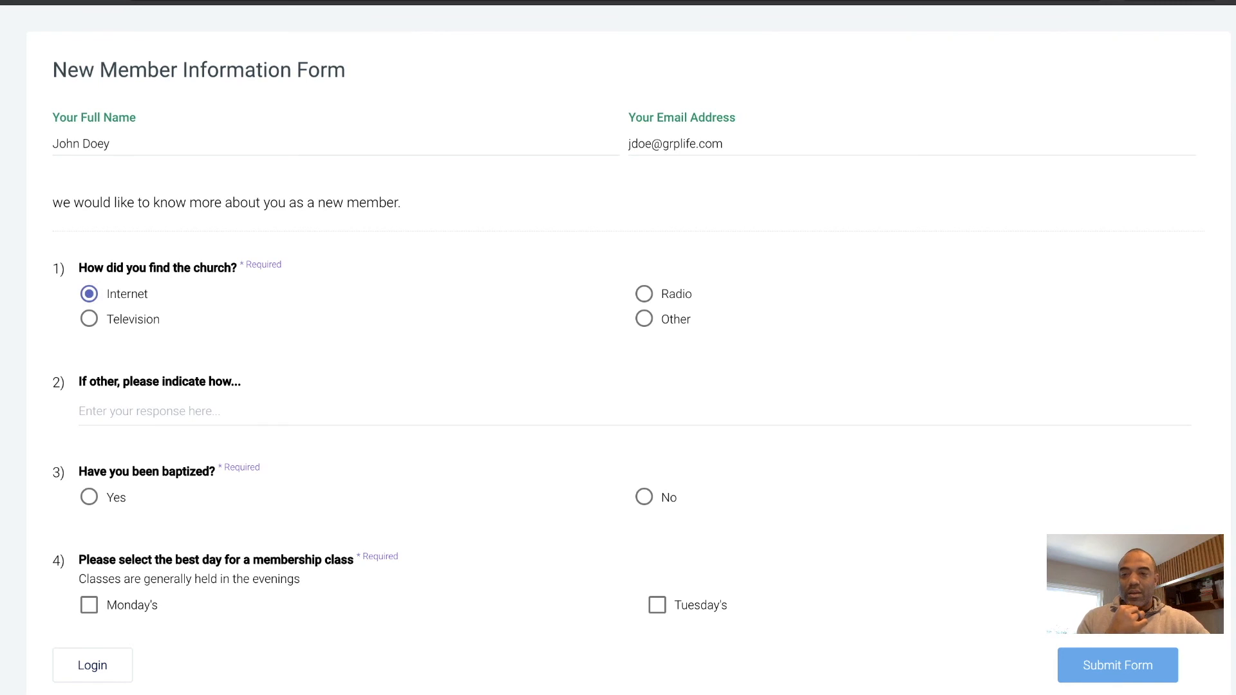
{"action": "scroll", "coordinate": [618, 347], "scroll_direction": "down", "scroll_amount": 1}
{"action": "left_click", "coordinate": [88, 435]}
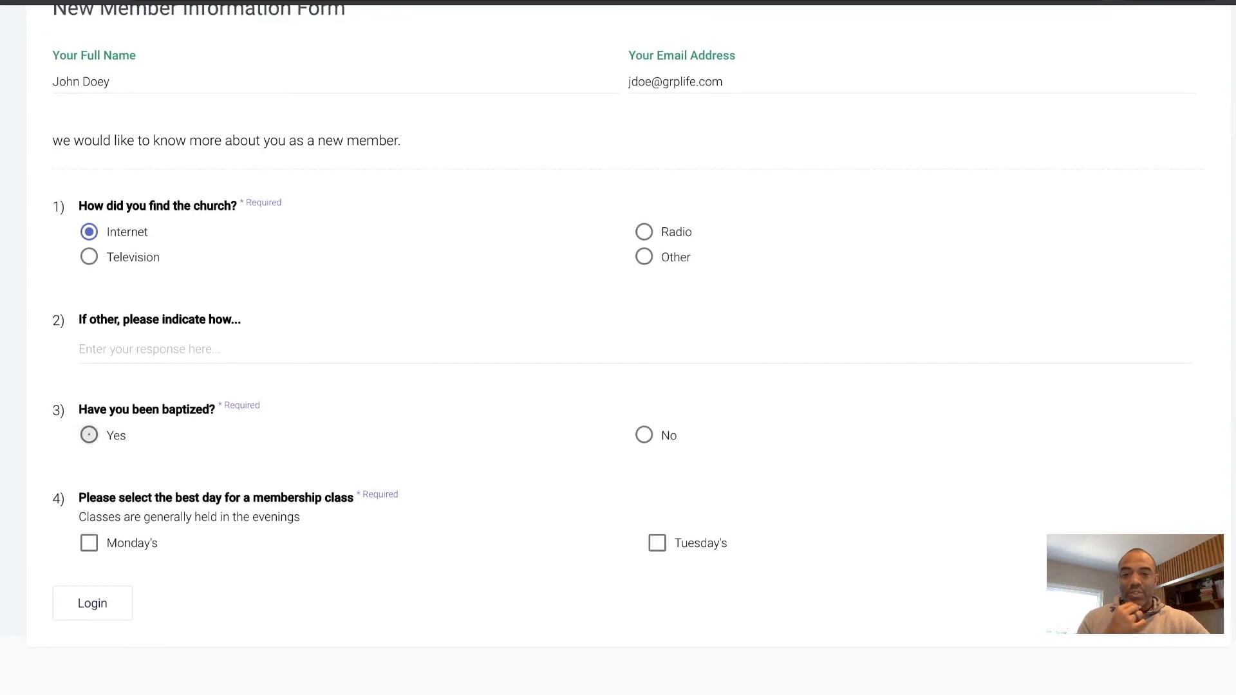
{"action": "left_click", "coordinate": [657, 543]}
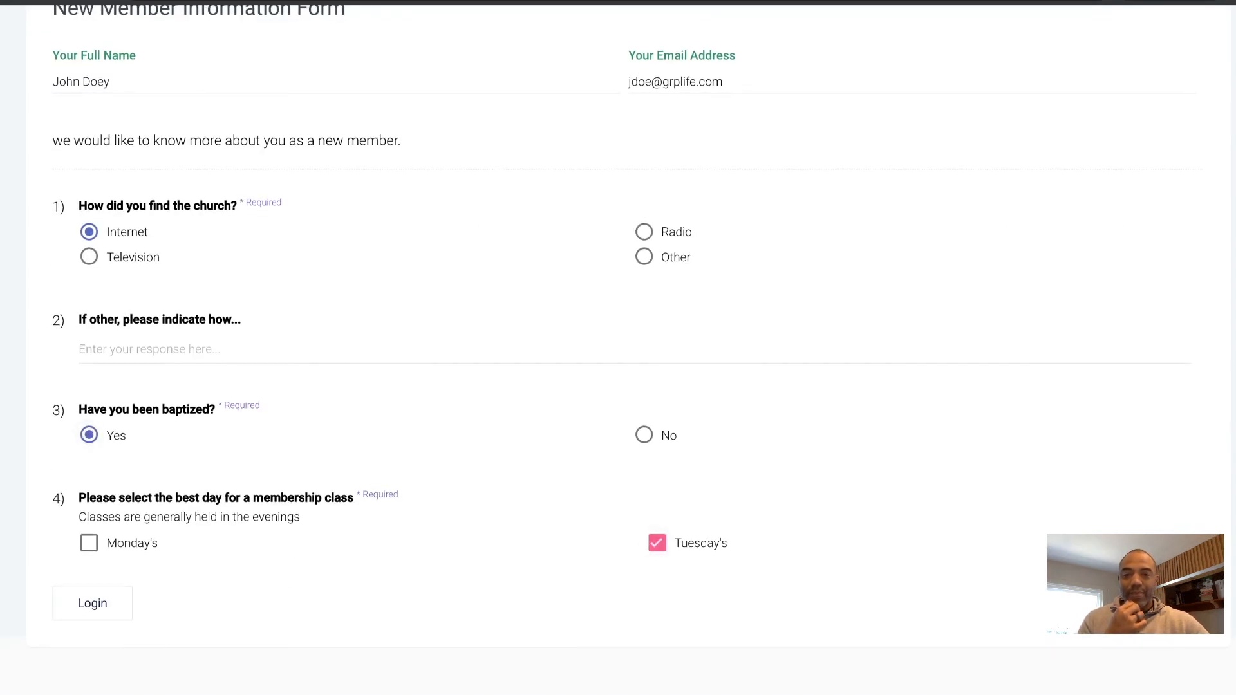
{"action": "left_click", "coordinate": [93, 604]}
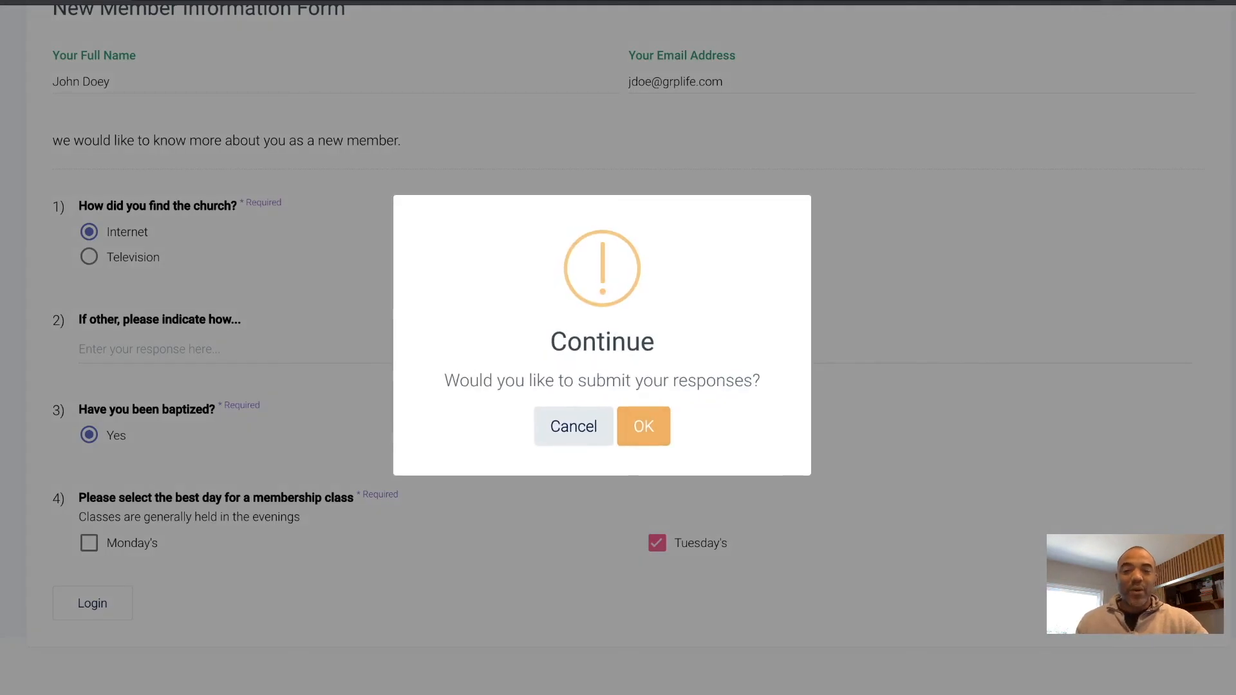
{"action": "left_click", "coordinate": [644, 426]}
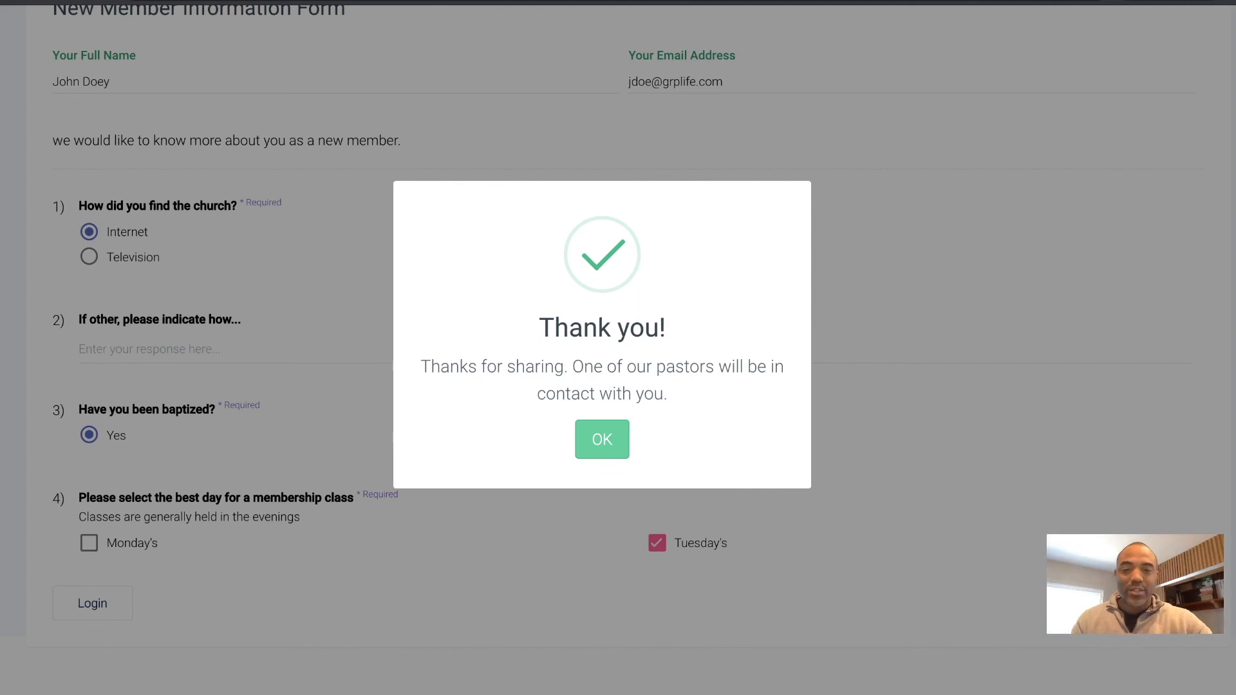
- Dismiss the thank-you message and reload the form's Edit Form page
{"action": "key", "text": "Return"}
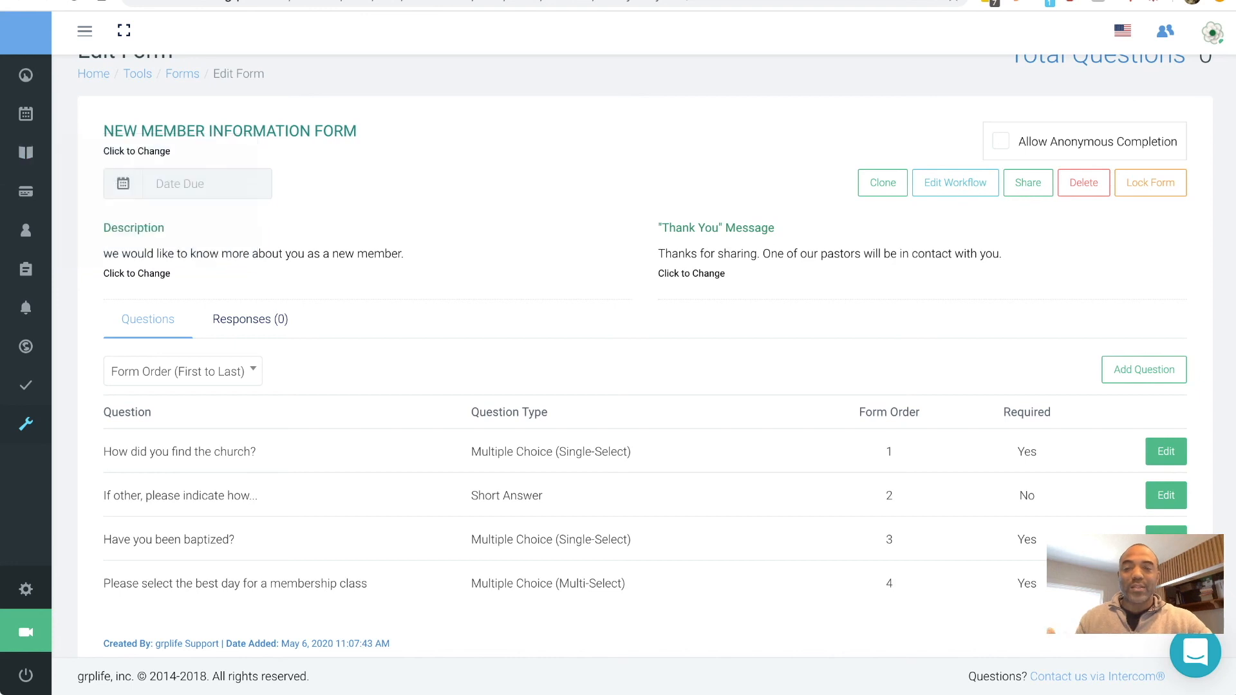
{"action": "scroll", "coordinate": [618, 349], "scroll_direction": "up", "scroll_amount": 1}
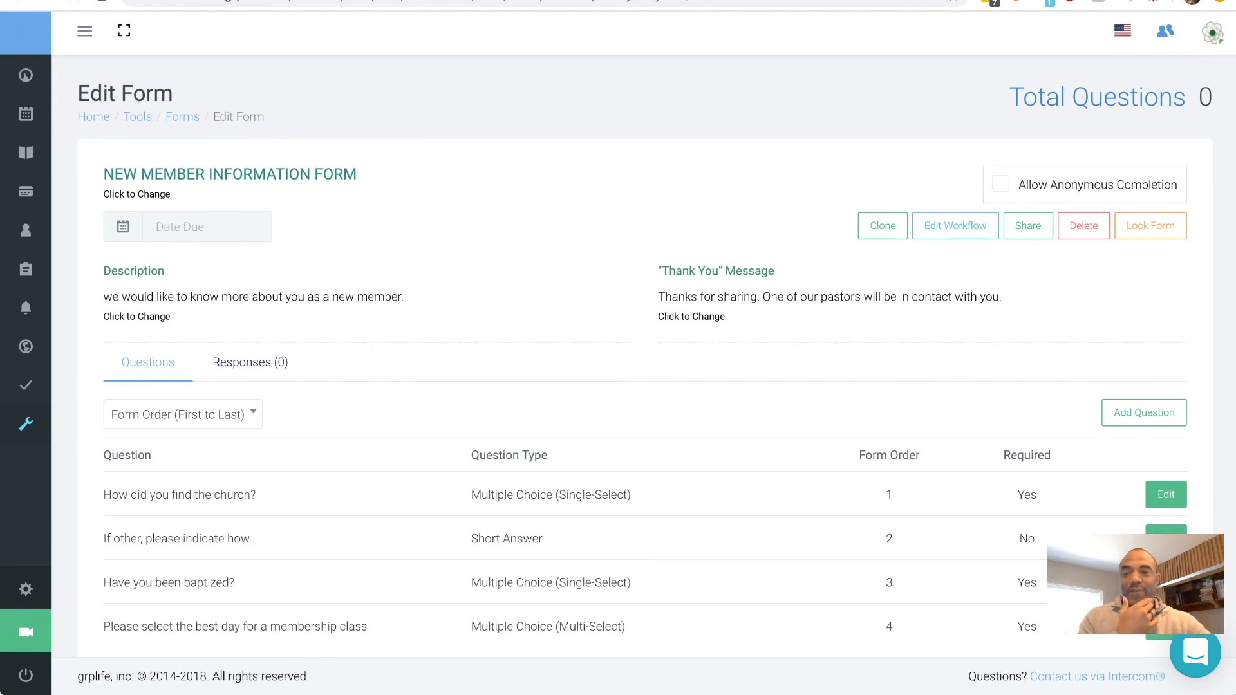
{"action": "key", "text": "super+r"}
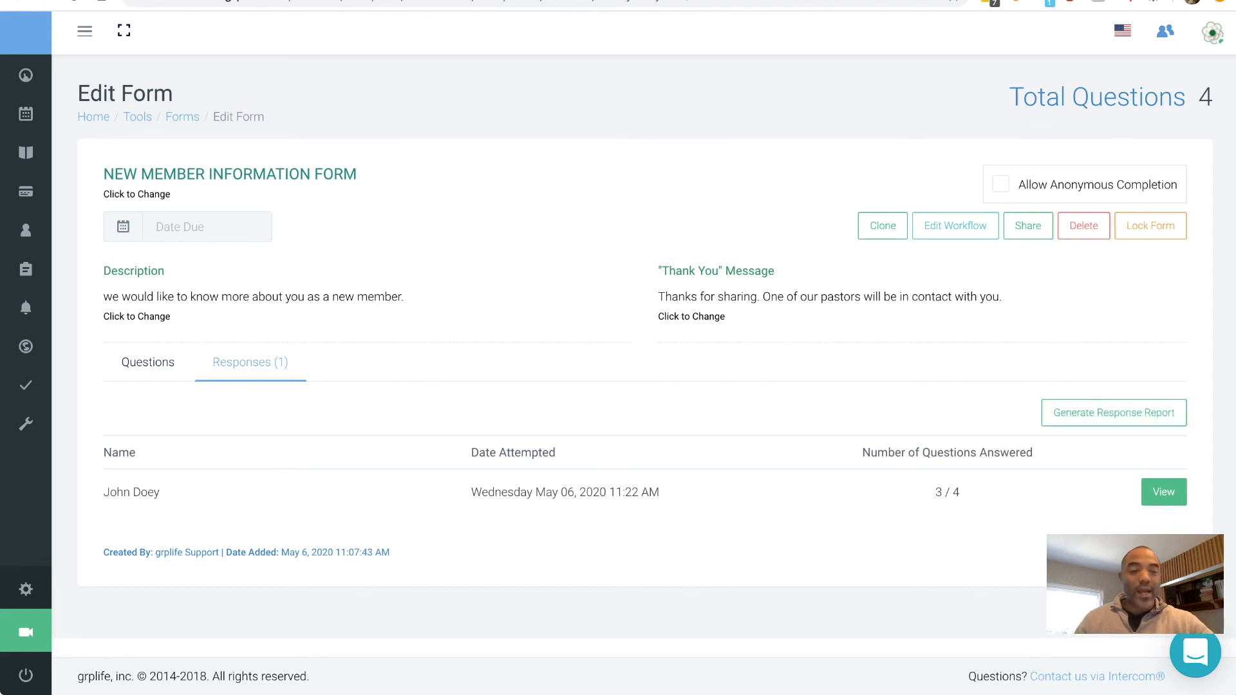
- View the single test response's answers (3 of 4 questions), then go to All People
{"action": "left_click", "coordinate": [1164, 492]}
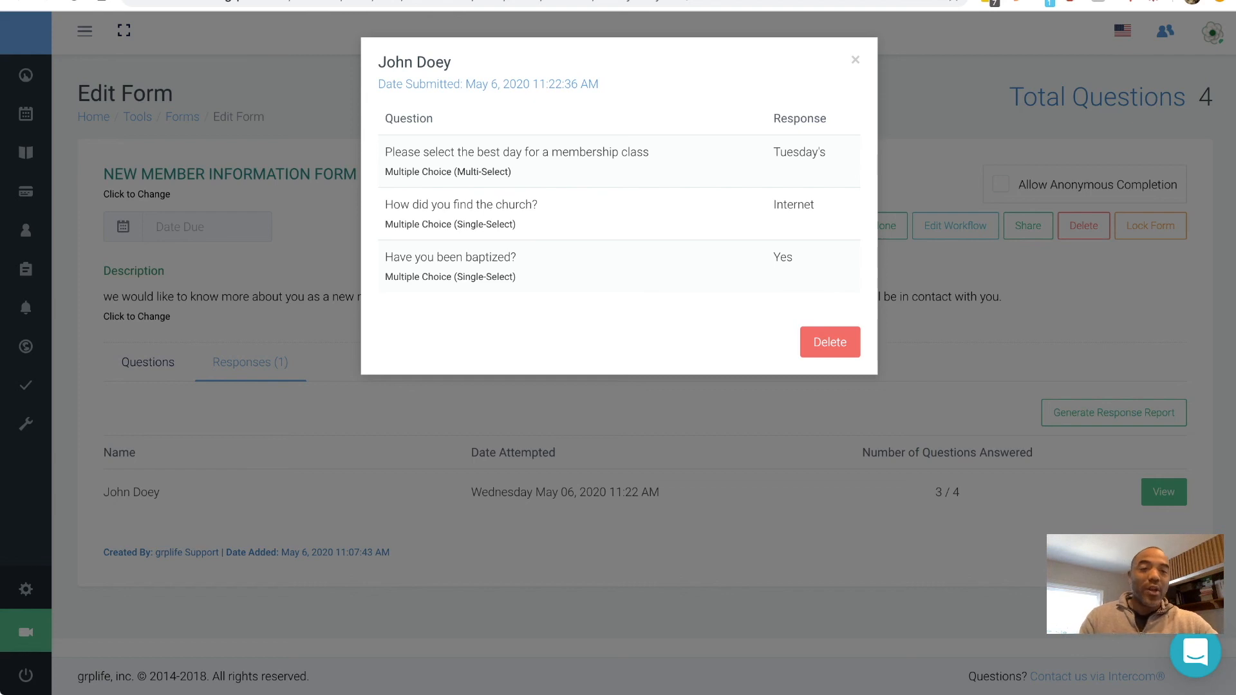
{"action": "left_click", "coordinate": [855, 59]}
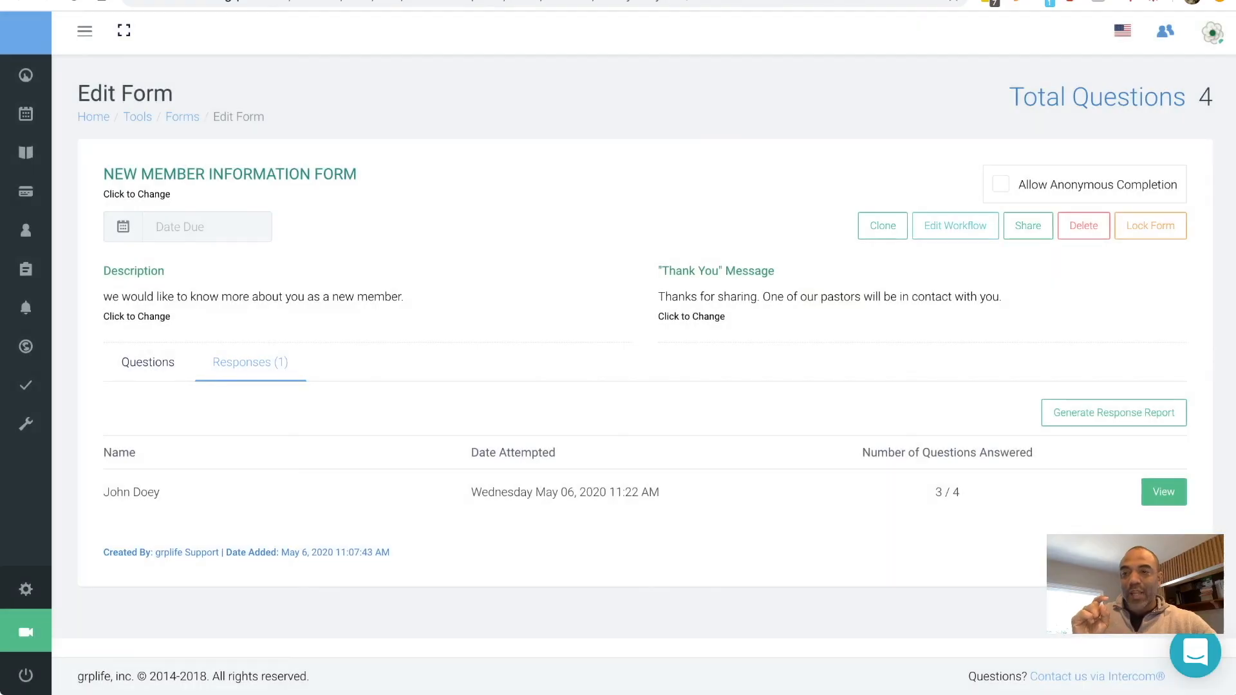
{"action": "mouse_move", "coordinate": [26, 230]}
{"action": "left_click", "coordinate": [96, 232]}
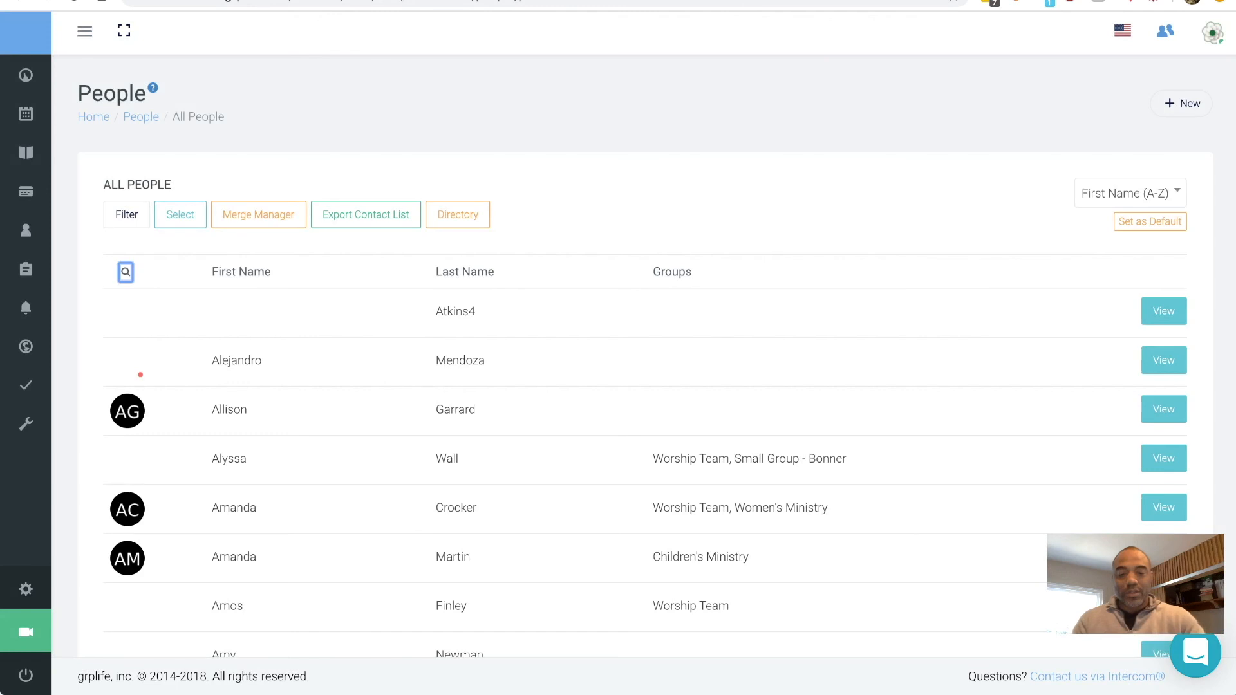
- Filter the people list by the new member's first name
{"action": "left_click", "coordinate": [126, 271]}
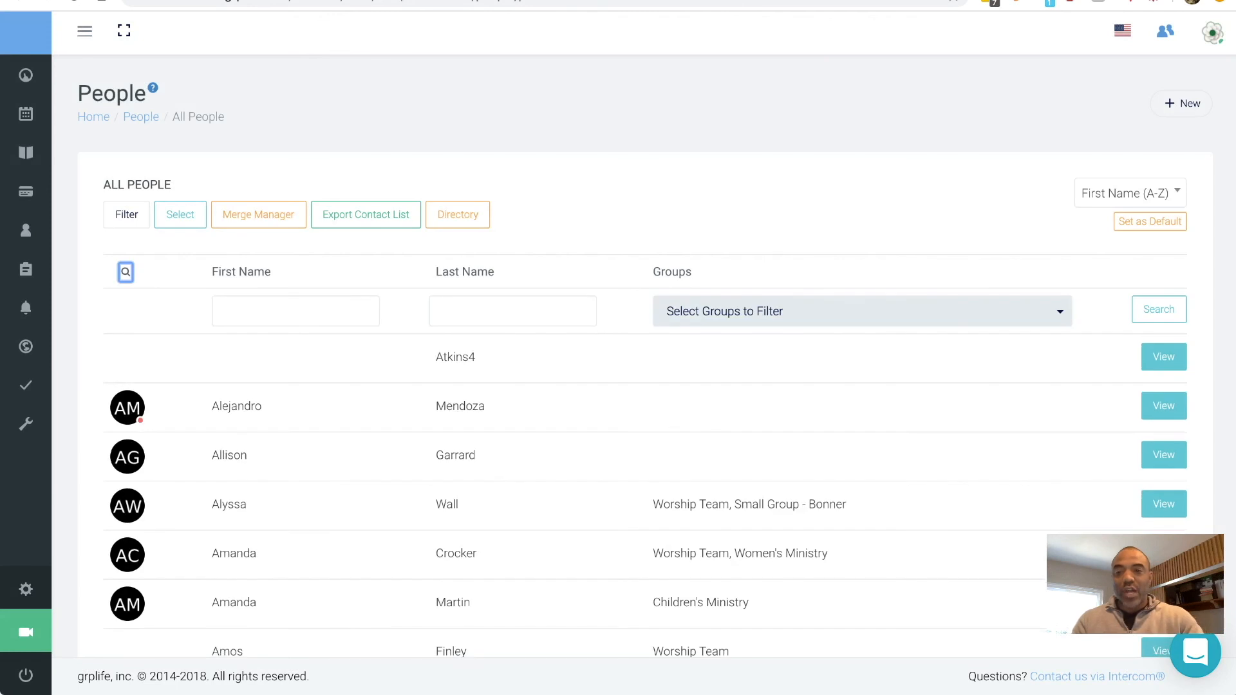
{"action": "left_click", "coordinate": [295, 311]}
{"action": "type", "text": "John"}
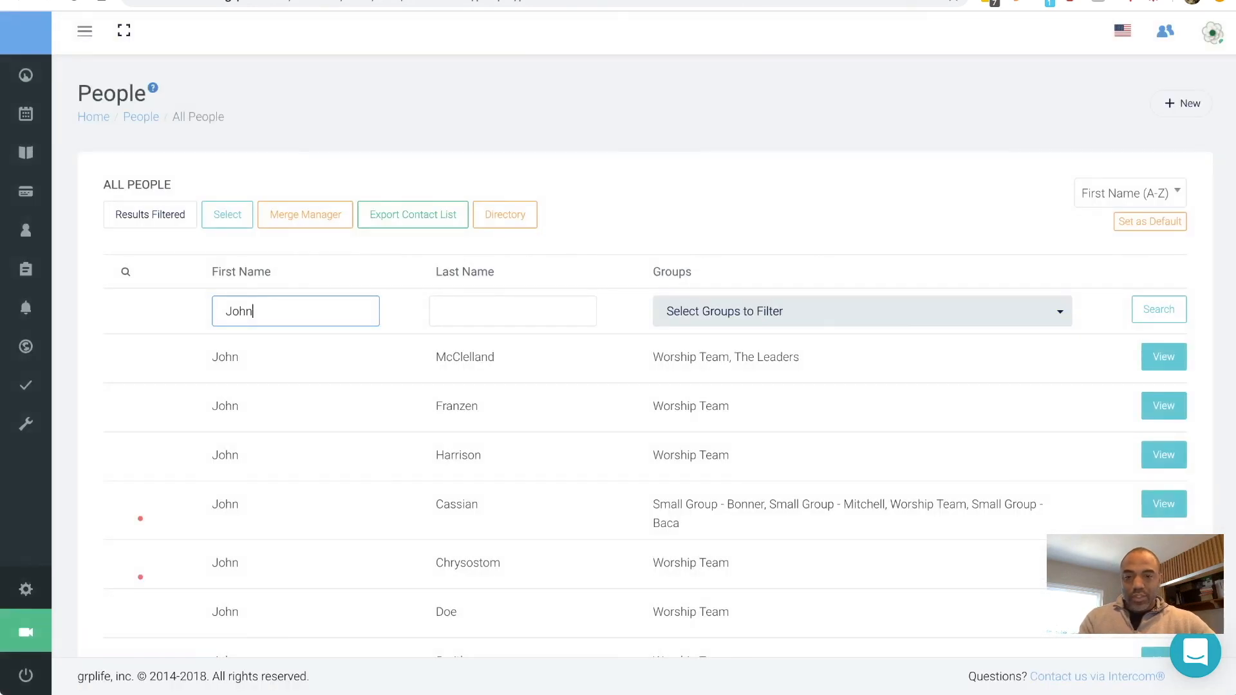
{"action": "scroll", "coordinate": [644, 354], "scroll_direction": "down", "scroll_amount": 6}
{"action": "scroll", "coordinate": [644, 354], "scroll_direction": "down", "scroll_amount": 5}
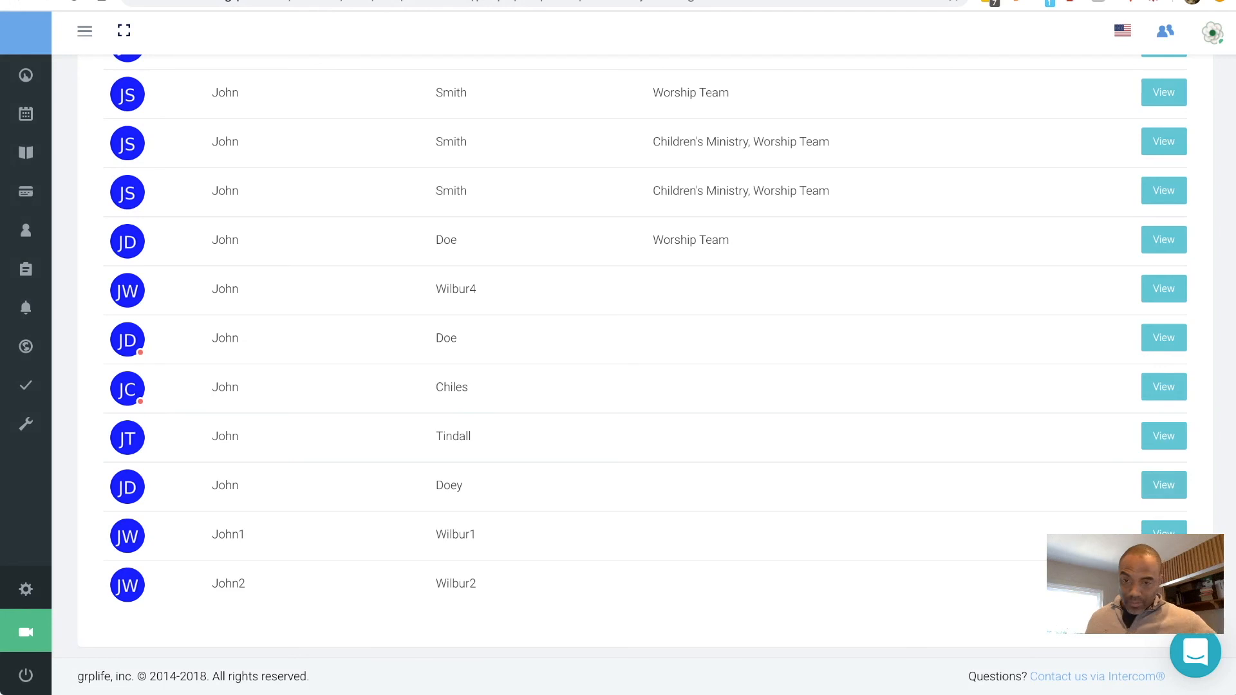
- Open the new member's person record and confirm its Follow-Up list shows none created
{"action": "left_click", "coordinate": [1164, 485]}
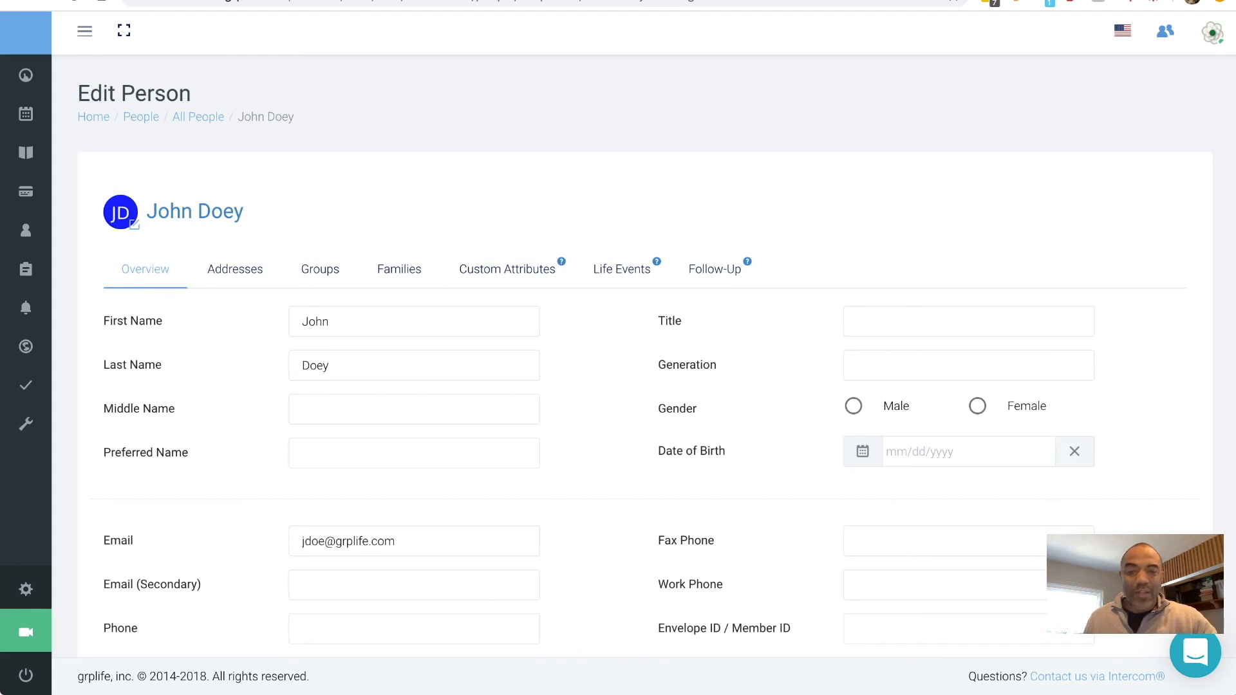
{"action": "scroll", "coordinate": [644, 355], "scroll_direction": "down", "scroll_amount": 1}
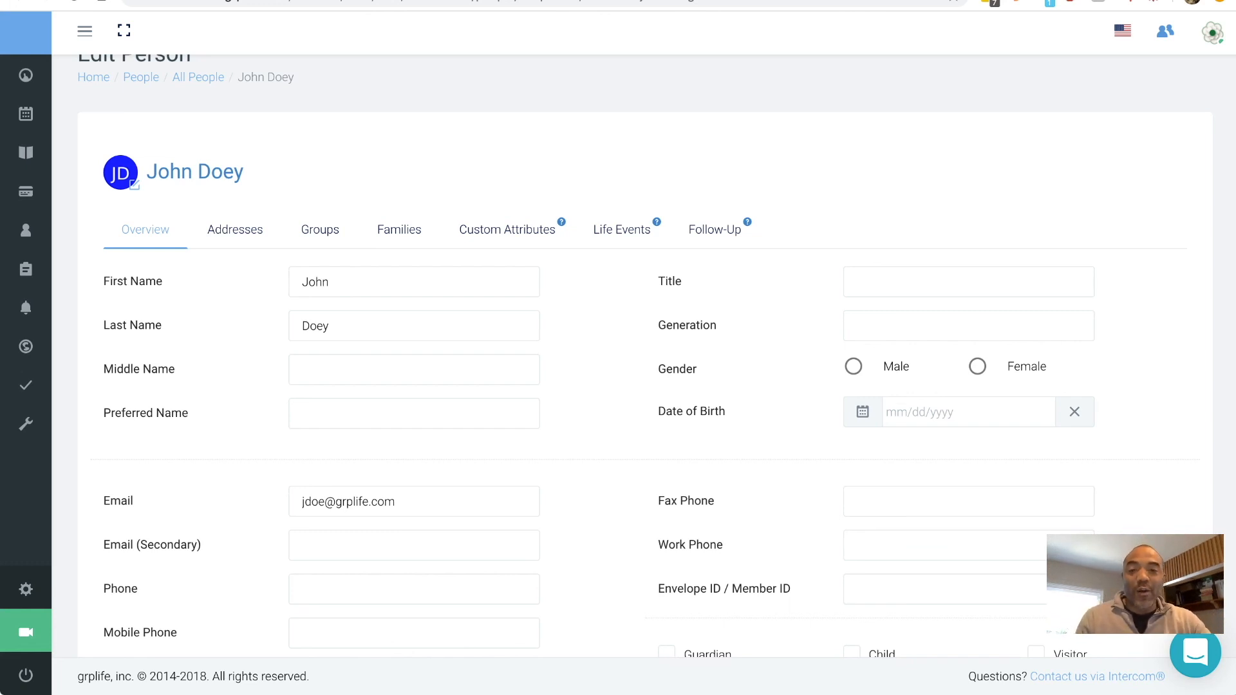
{"action": "left_click", "coordinate": [714, 230]}
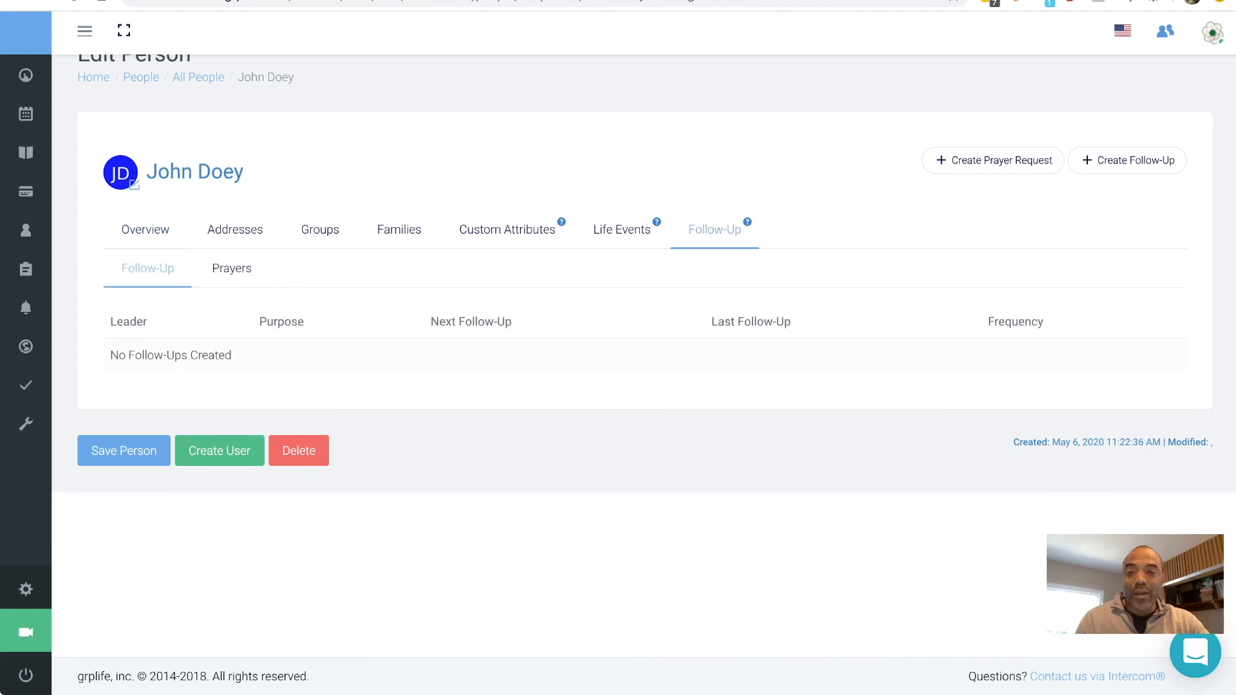